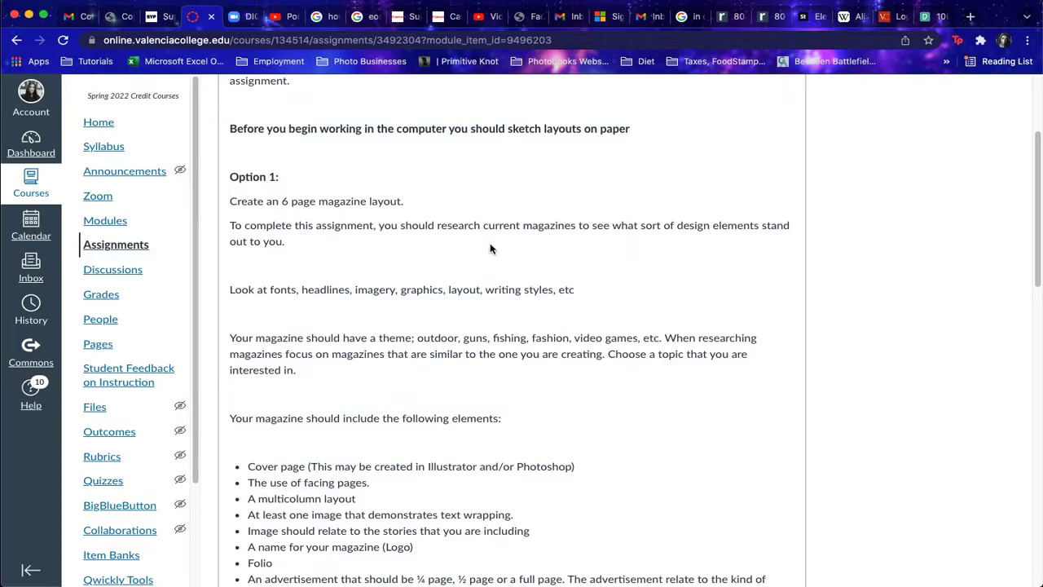
# Step: Read the assignment instructions, briefly highlighting the words theme, topic and Folio
pyautogui.scroll(-1, 490, 248)
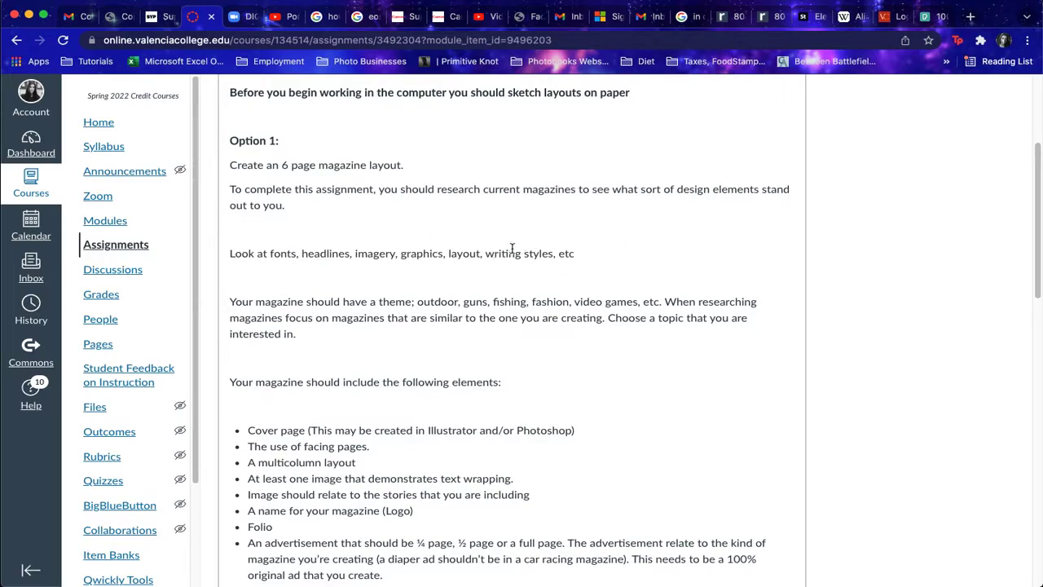
pyautogui.scroll(-1, 405, 339)
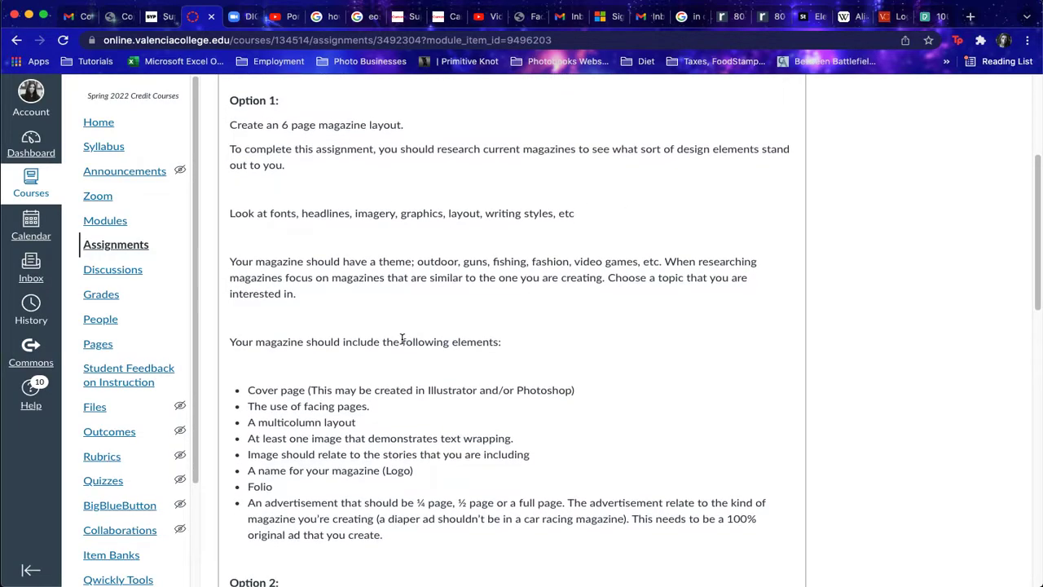
pyautogui.doubleClick(395, 262)
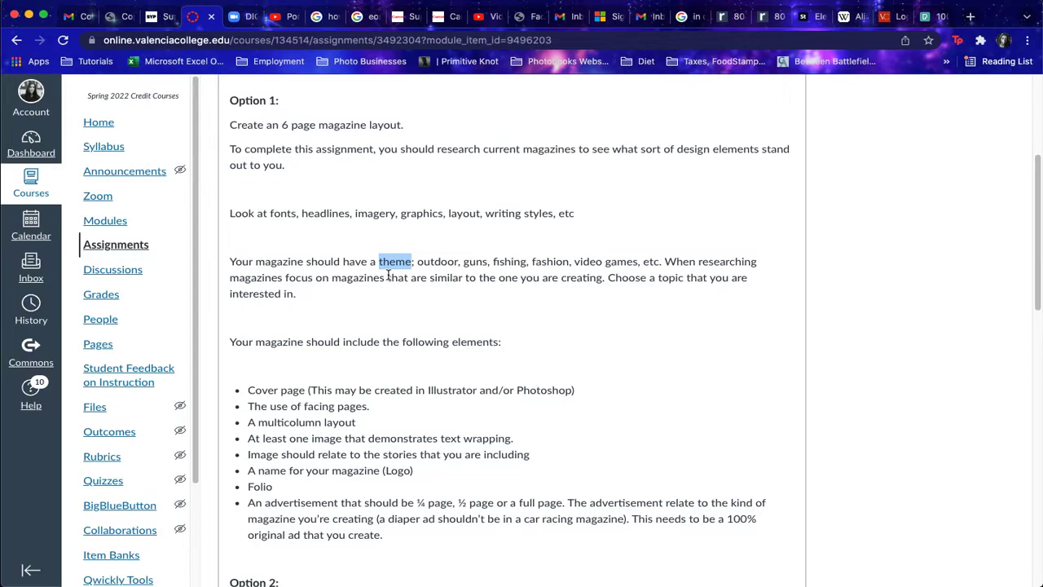
pyautogui.click(426, 297)
pyautogui.doubleClick(675, 279)
pyautogui.click(657, 282)
pyautogui.scroll(-4, 643, 299)
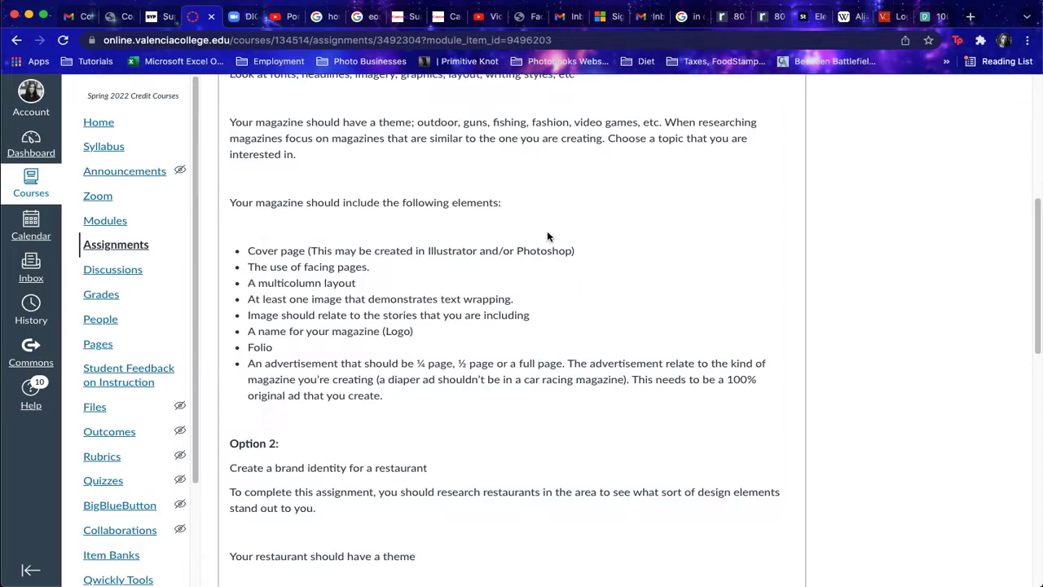
pyautogui.scroll(-1, 505, 215)
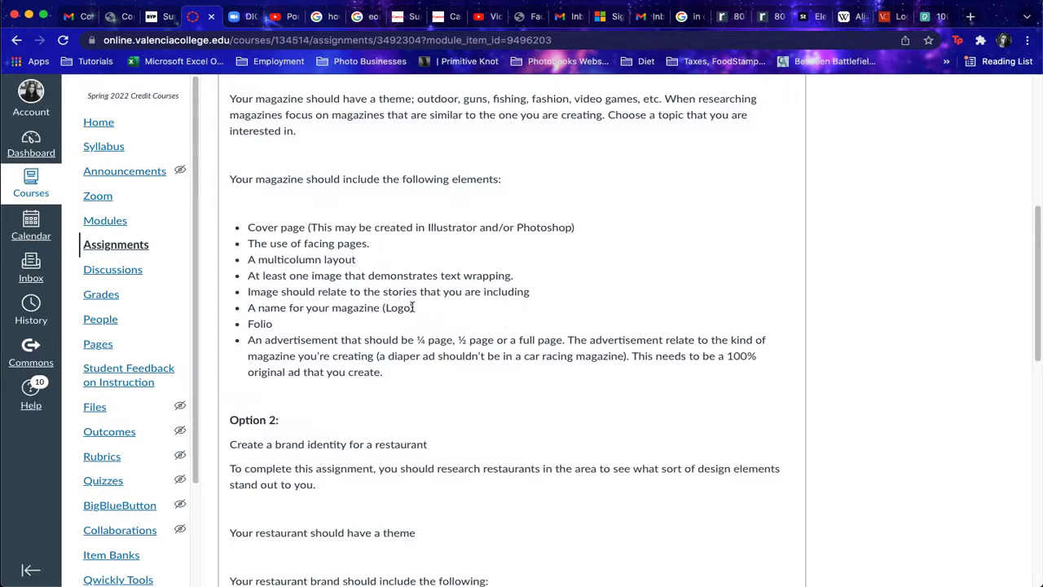
pyautogui.doubleClick(259, 323)
pyautogui.click(332, 332)
# Step: Scroll through the rest of the brief down to the submission requirements and examples
pyautogui.scroll(-5, 569, 351)
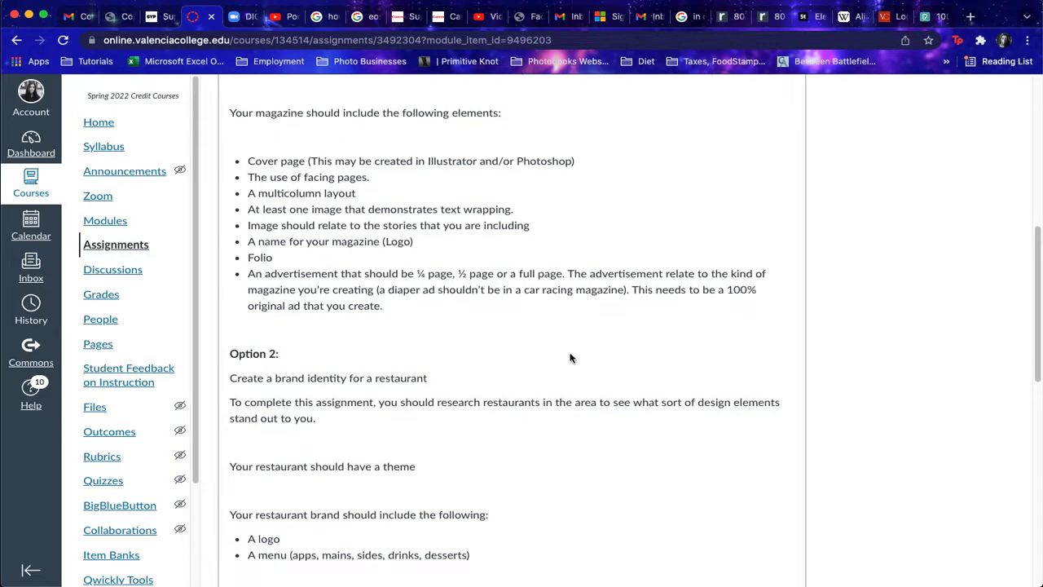
pyautogui.scroll(-1, 567, 362)
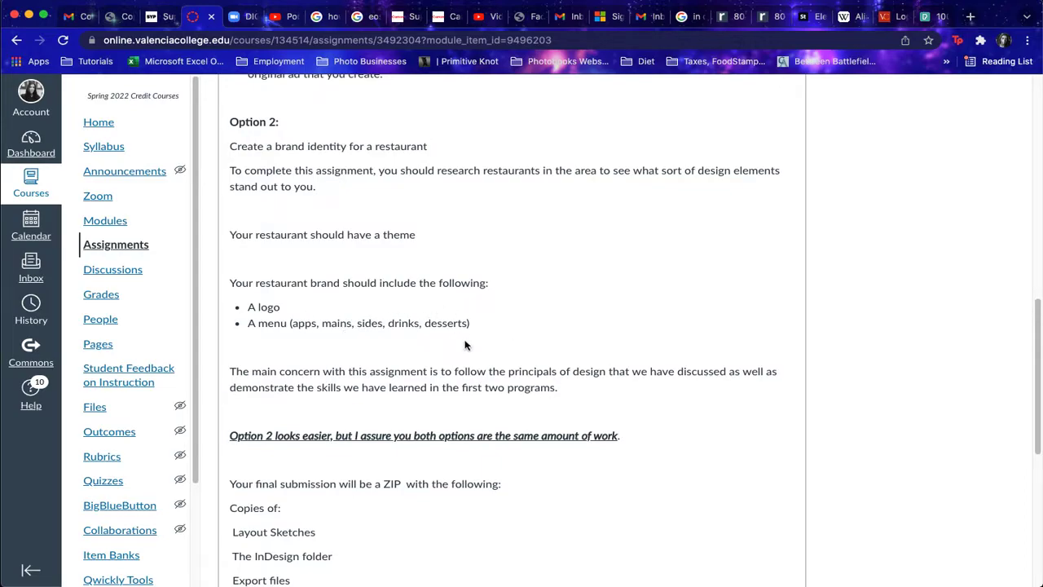
pyautogui.scroll(-1, 460, 344)
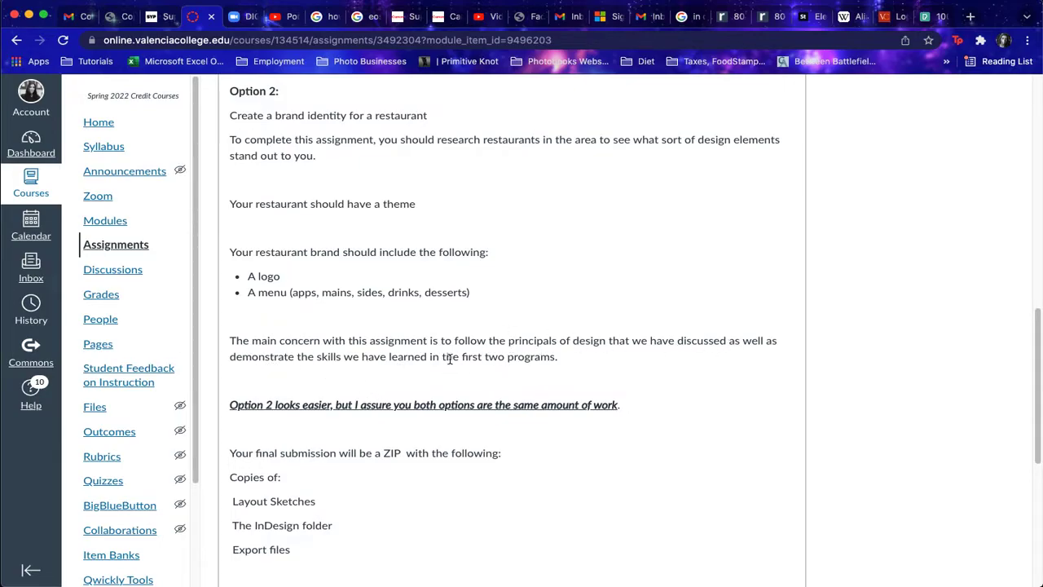
pyautogui.scroll(-1, 409, 361)
pyautogui.scroll(-1, 452, 302)
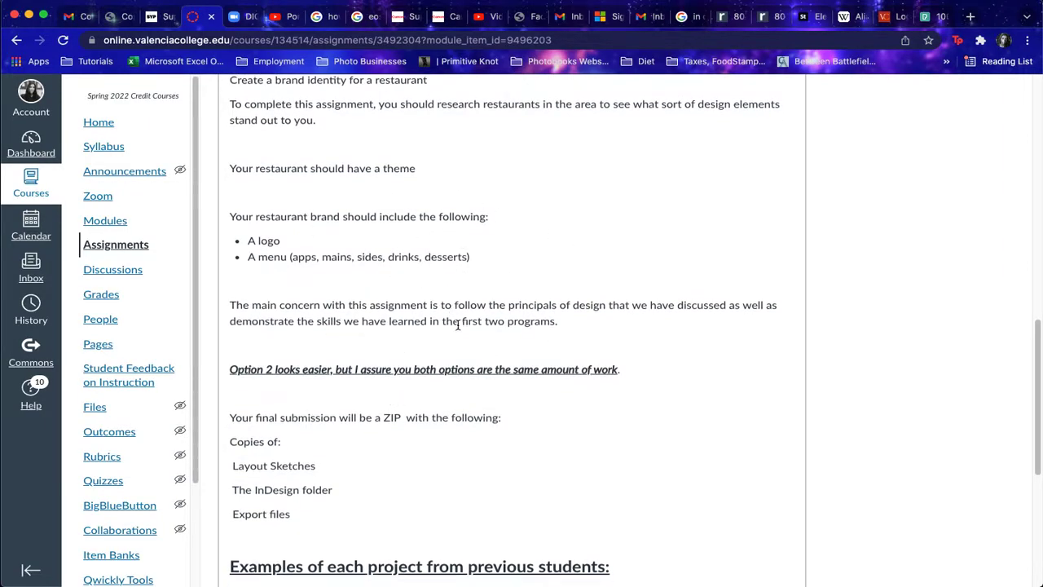
pyautogui.scroll(-5, 454, 329)
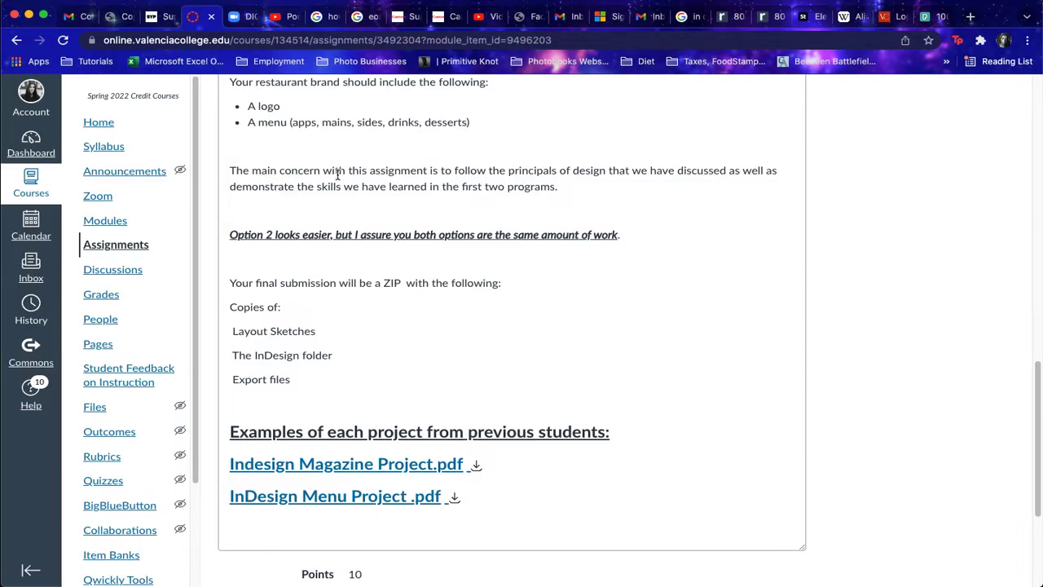
pyautogui.scroll(5, 342, 183)
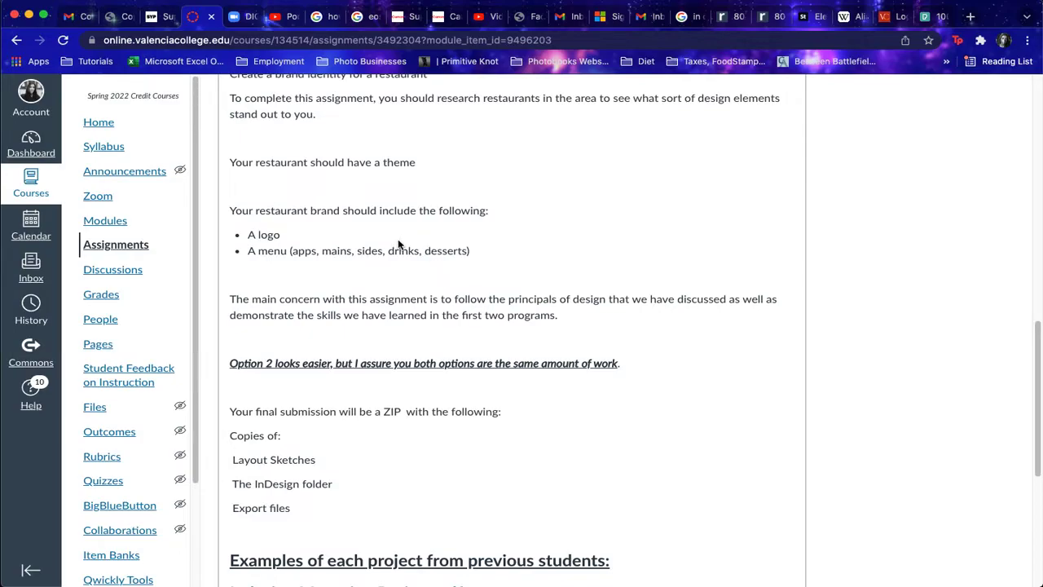
pyautogui.scroll(12, 399, 243)
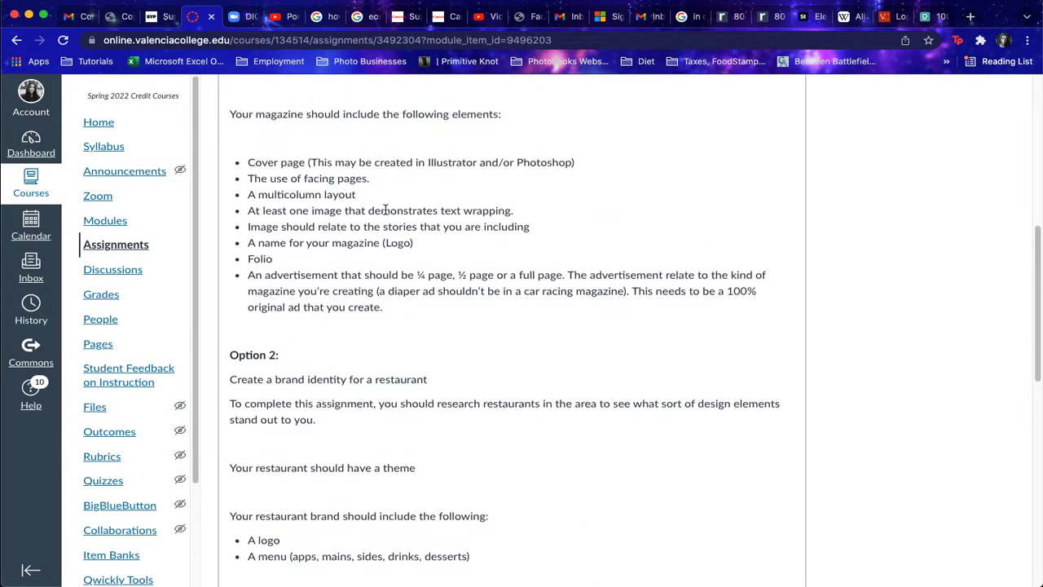
pyautogui.scroll(6, 386, 210)
pyautogui.scroll(-13, 377, 248)
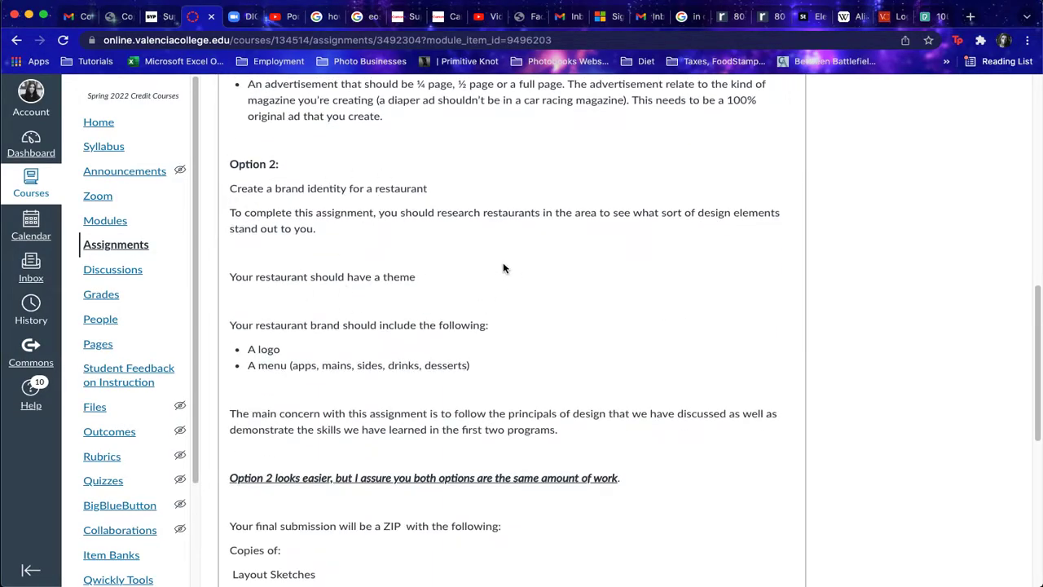
pyautogui.scroll(-2, 499, 269)
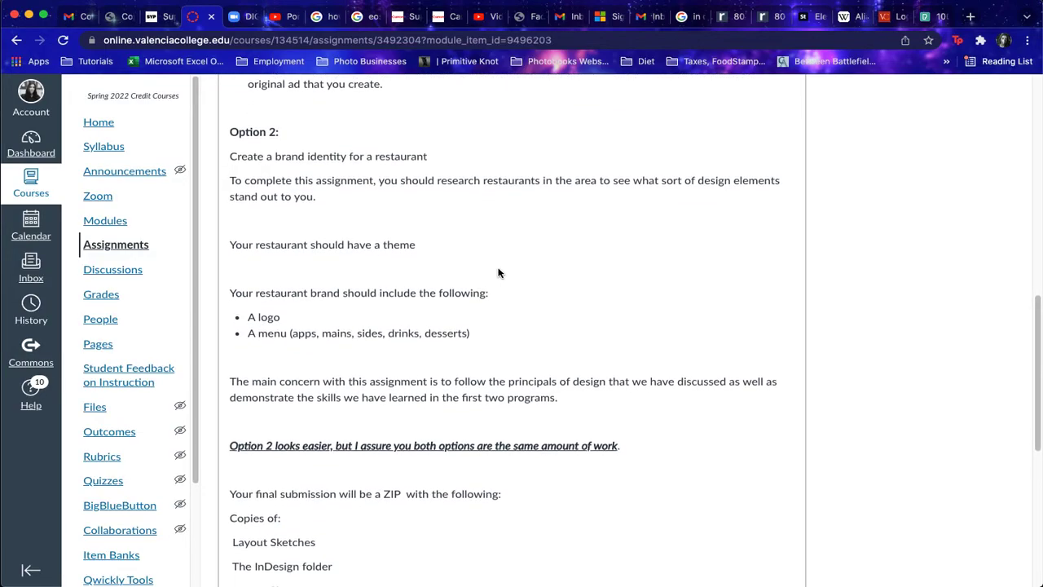
pyautogui.scroll(-9, 462, 356)
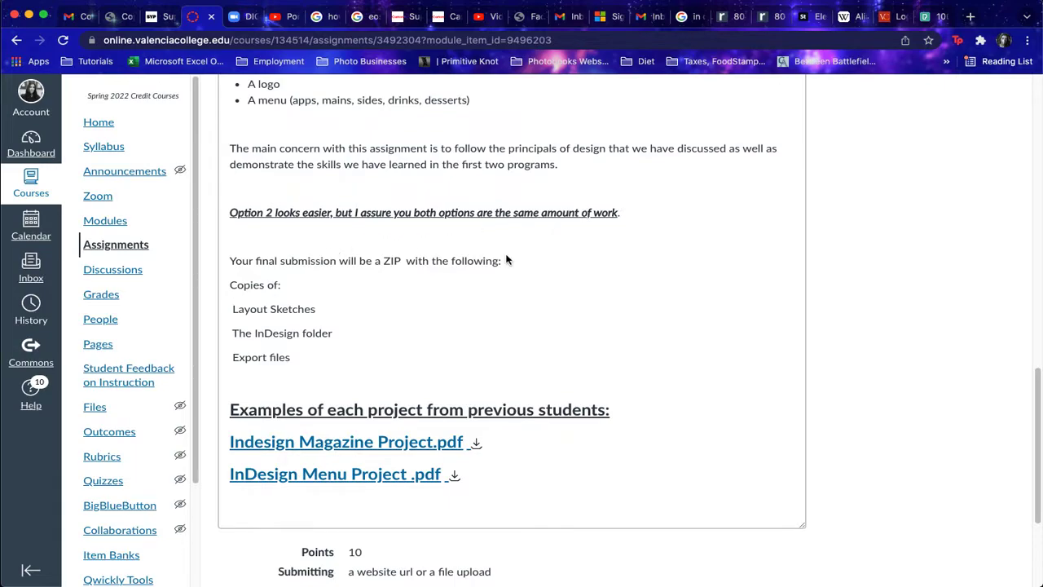
pyautogui.scroll(10, 1015, 230)
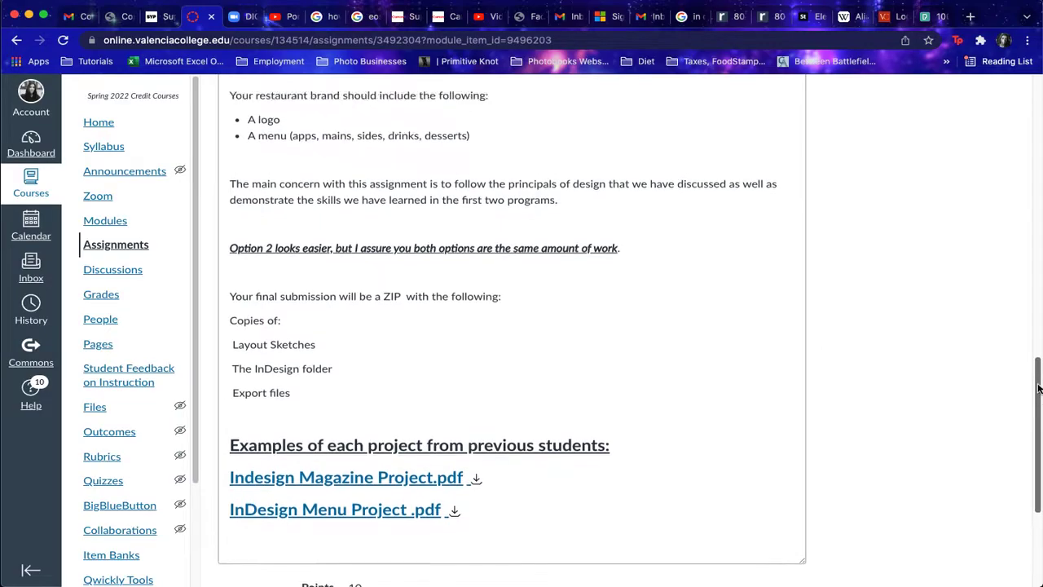
pyautogui.scroll(5, 1015, 230)
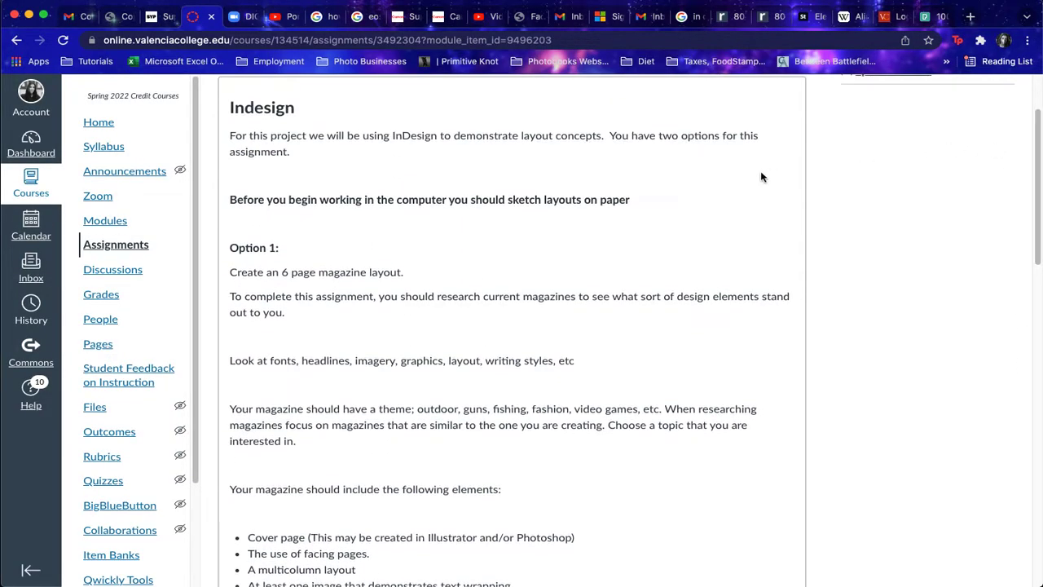
# Step: Highlight the paper-sketch note and Layout Sketches requirement, then preview Indesign Magazine Project.pdf
pyautogui.moveTo(635, 201); pyautogui.dragTo(340, 200)
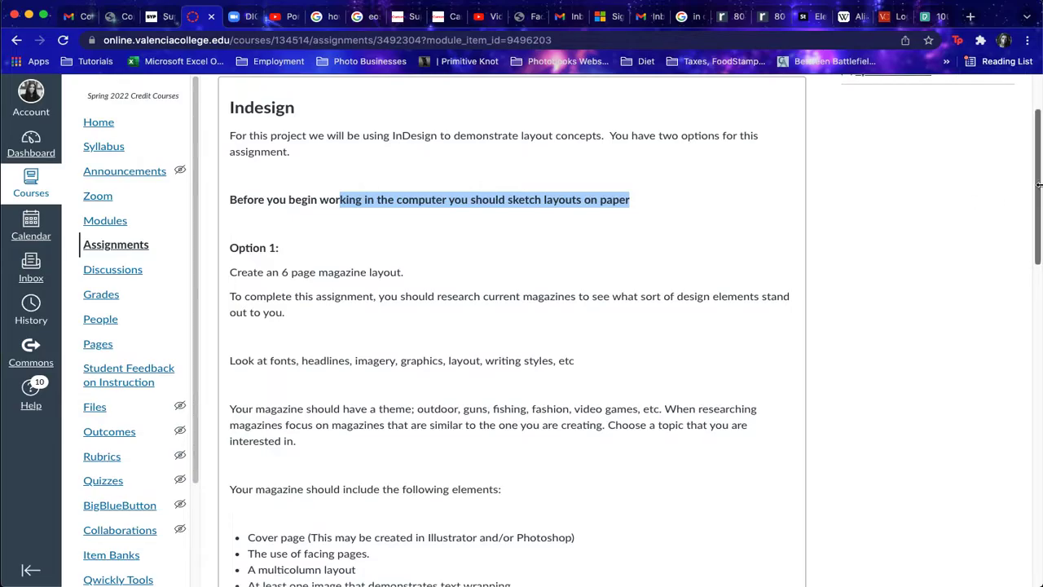
pyautogui.moveTo(1037, 186); pyautogui.dragTo(1037, 468)
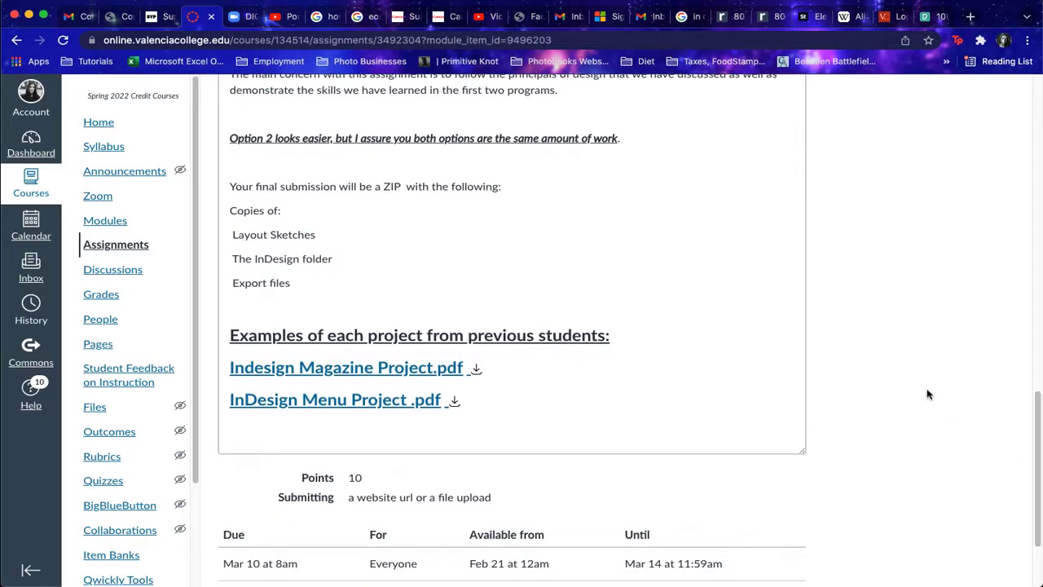
pyautogui.moveTo(311, 234); pyautogui.dragTo(205, 227)
pyautogui.click(388, 242)
pyautogui.click(333, 369)
# Step: Browse the magazine example pages with the browser zoomed out to 90%
pyautogui.scroll(-5, 916, 299)
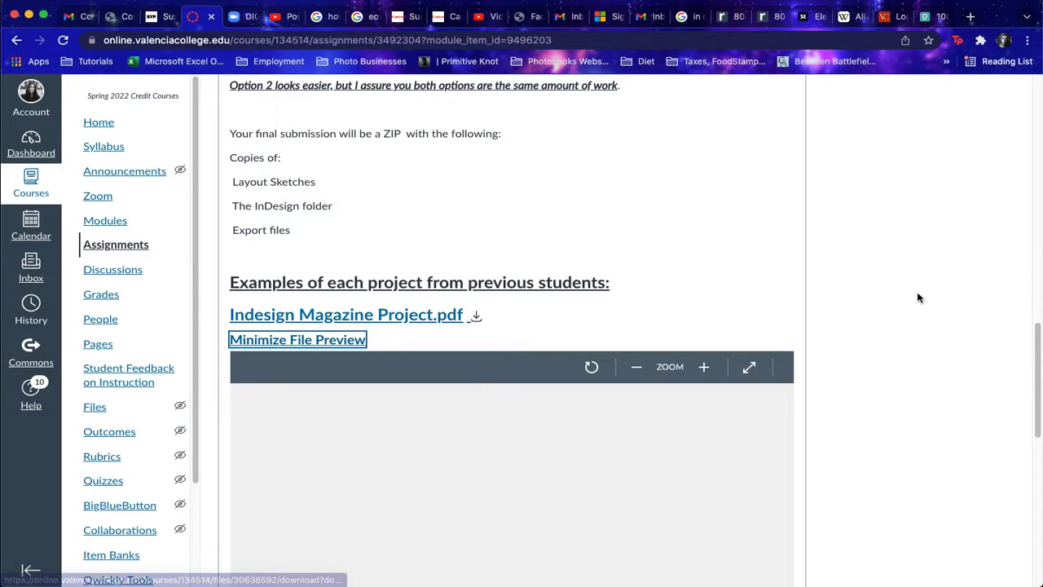
pyautogui.scroll(-2, 916, 300)
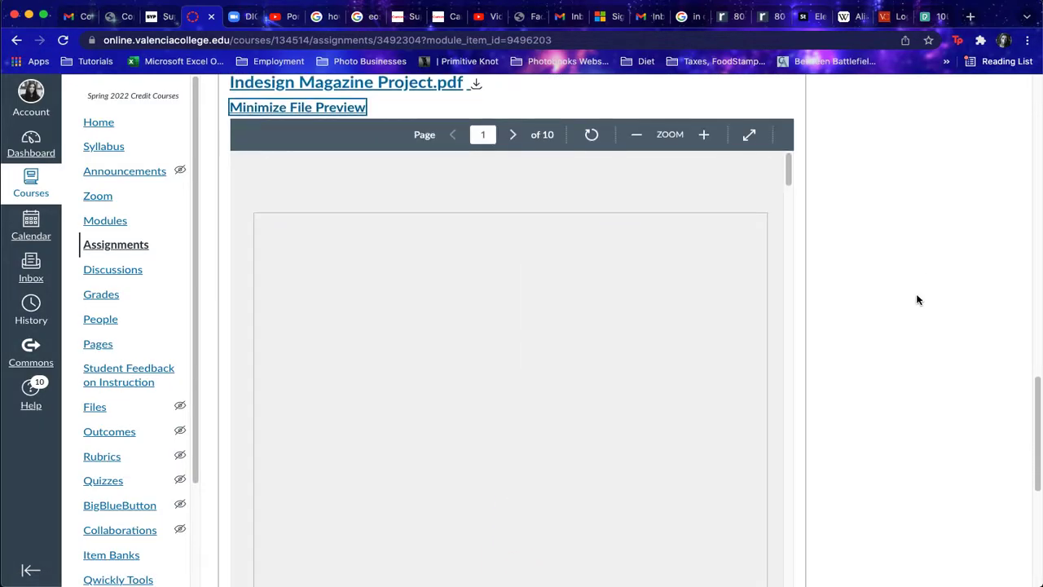
pyautogui.scroll(-2, 917, 300)
pyautogui.scroll(-1, 916, 300)
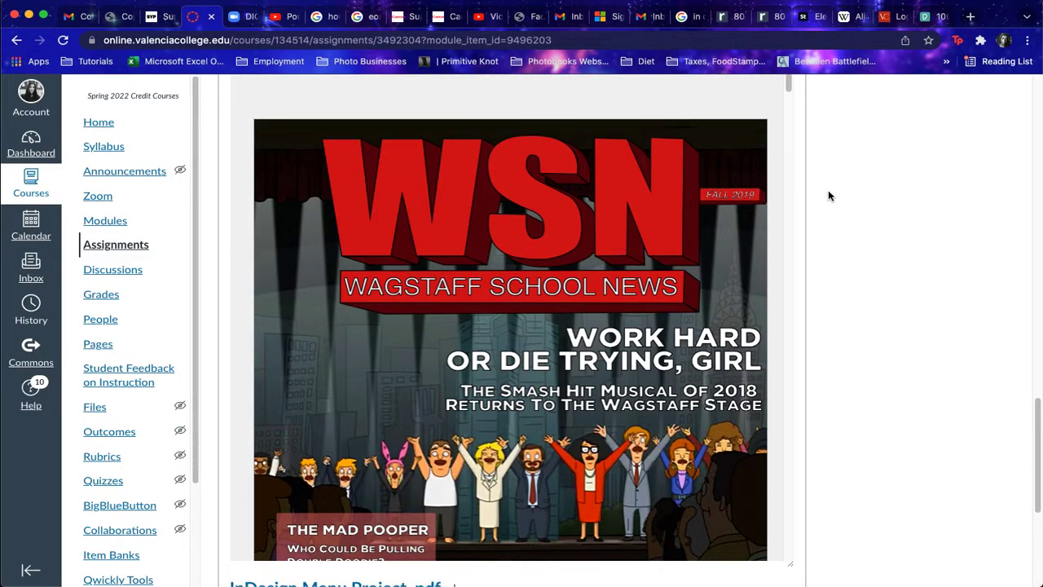
pyautogui.press('super+minus')
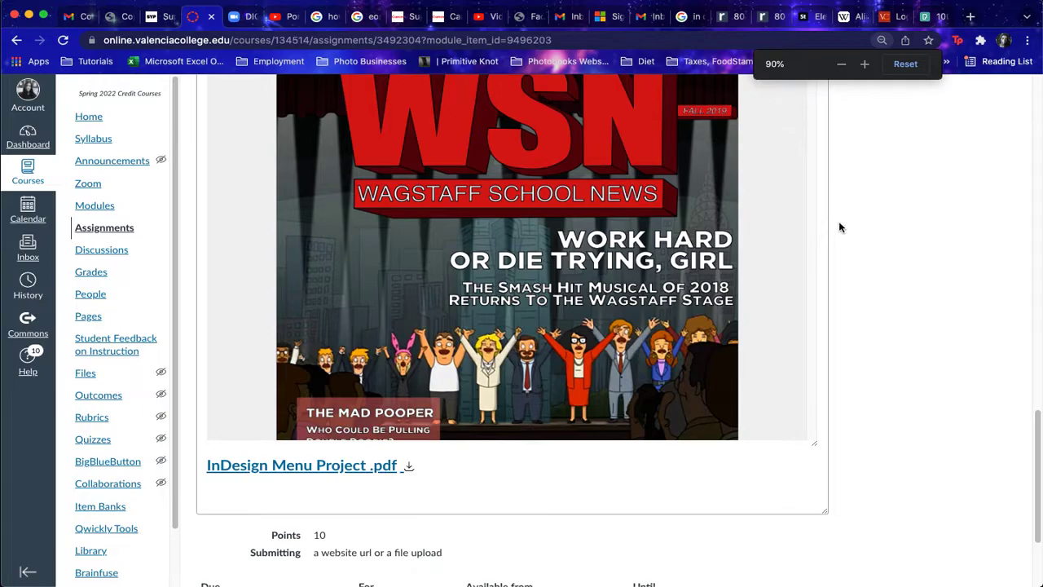
pyautogui.scroll(3, 924, 226)
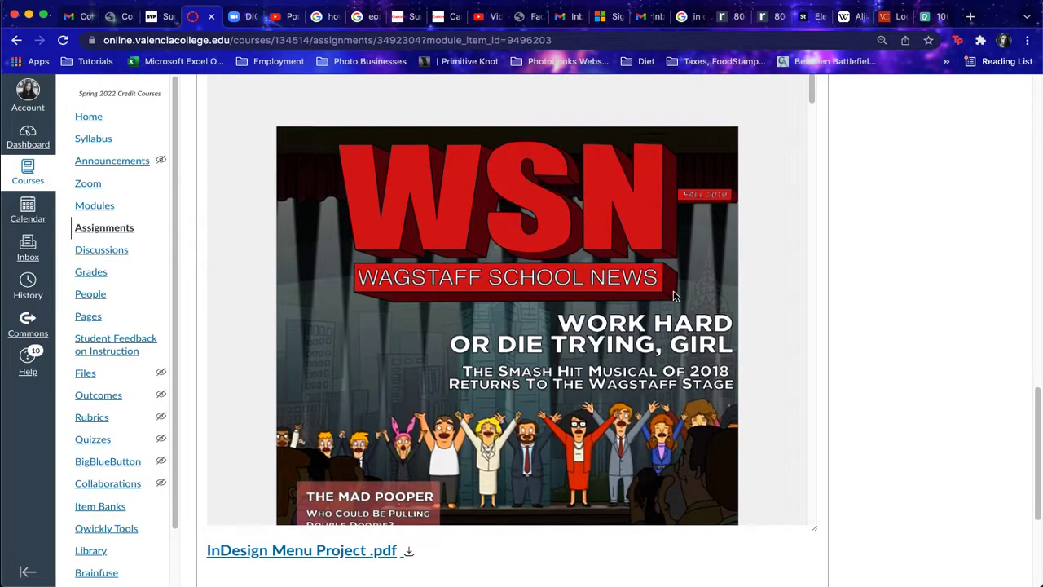
pyautogui.scroll(-2, 637, 293)
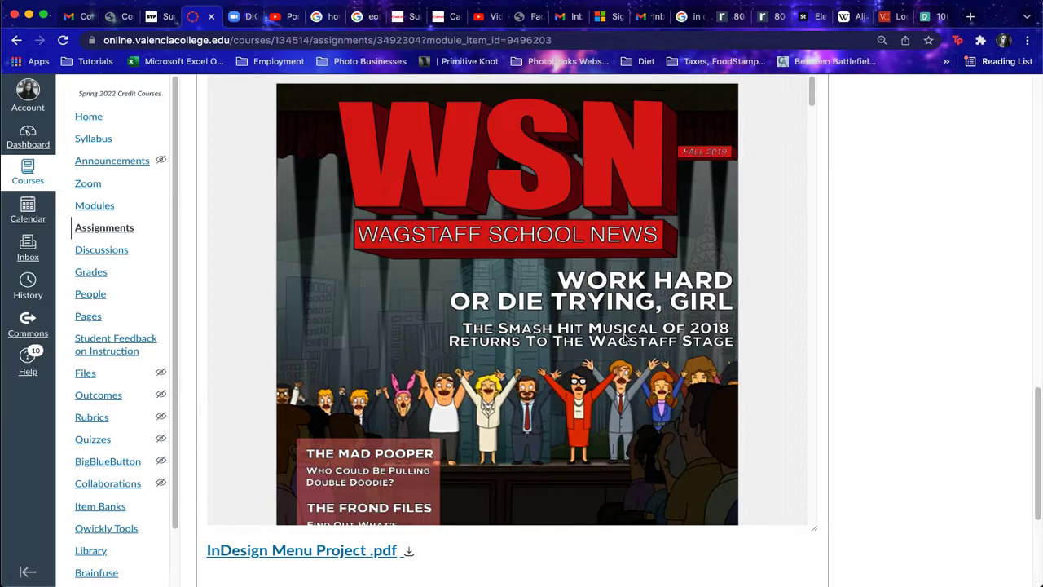
pyautogui.scroll(-2, 570, 261)
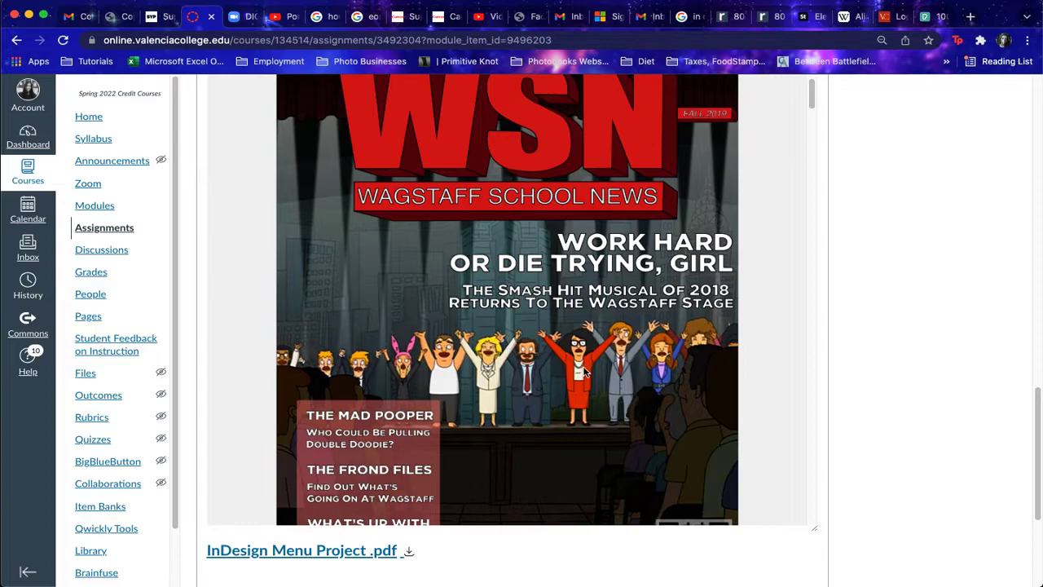
pyautogui.scroll(-4, 583, 371)
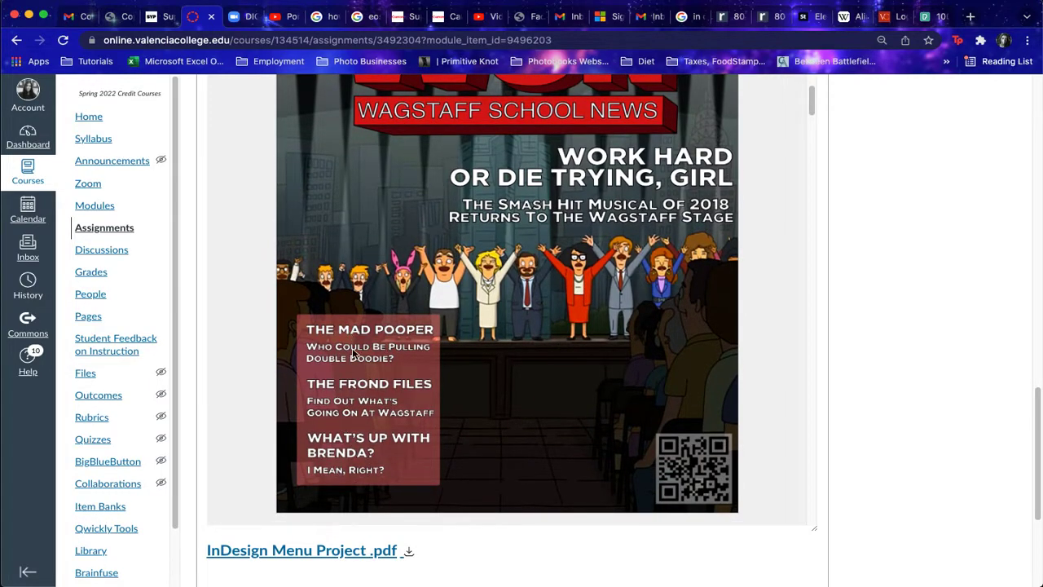
pyautogui.scroll(6, 652, 399)
pyautogui.scroll(1, 635, 359)
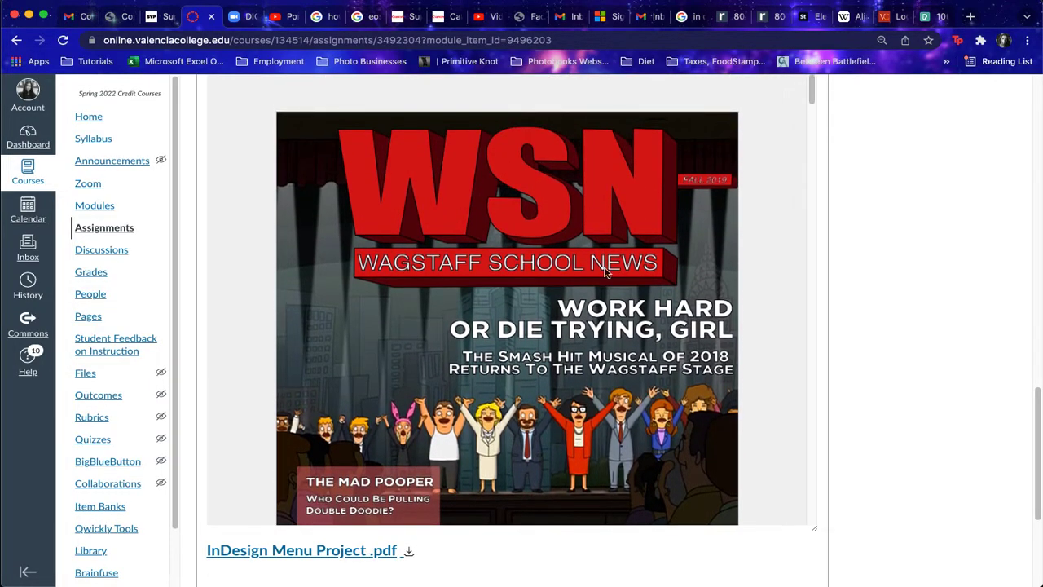
pyautogui.scroll(-20, 603, 308)
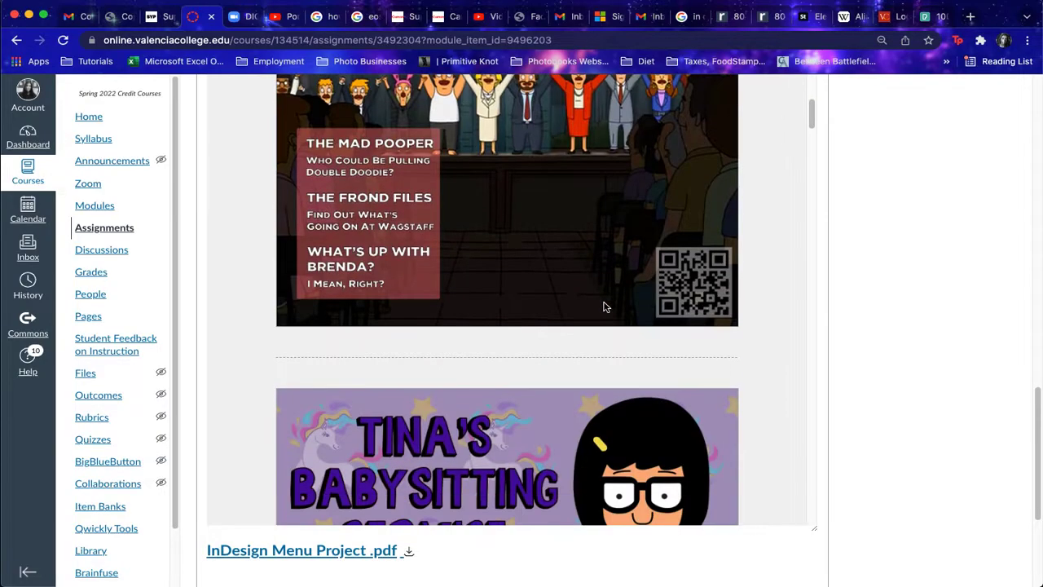
pyautogui.scroll(-12, 604, 308)
pyautogui.scroll(3, 603, 310)
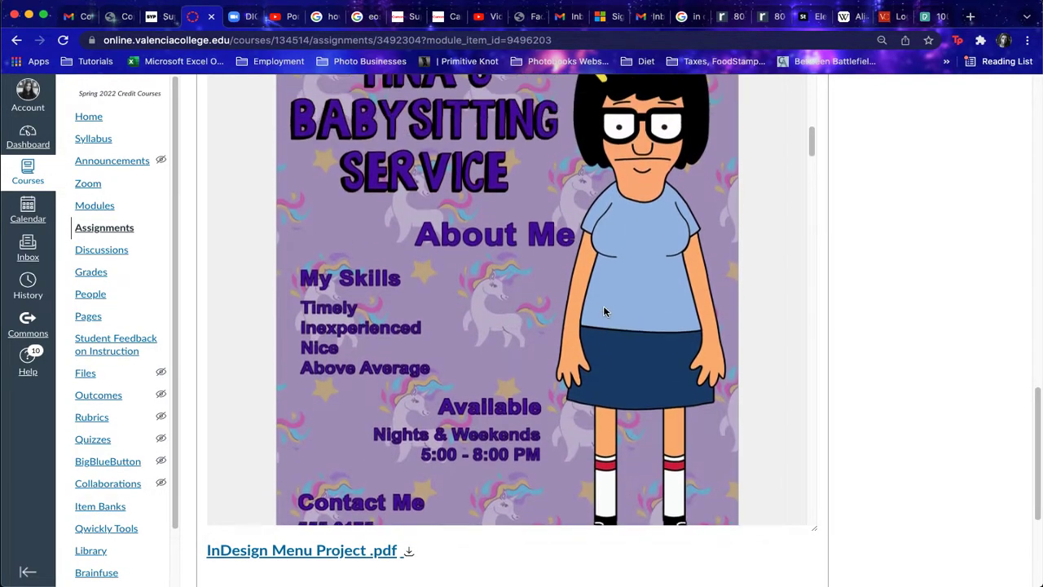
pyautogui.scroll(6, 605, 311)
pyautogui.scroll(-3, 607, 312)
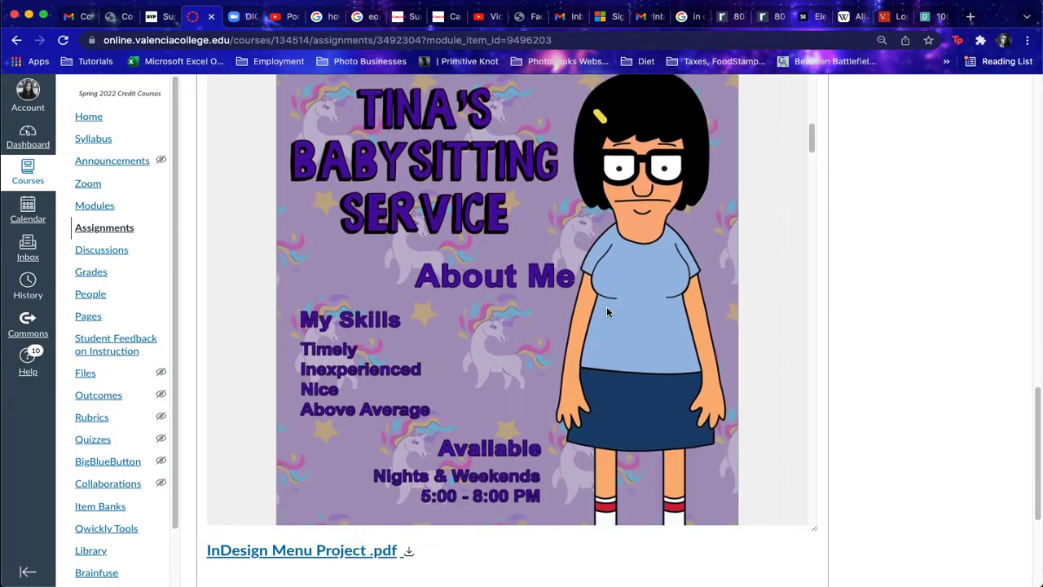
pyautogui.scroll(-15, 607, 311)
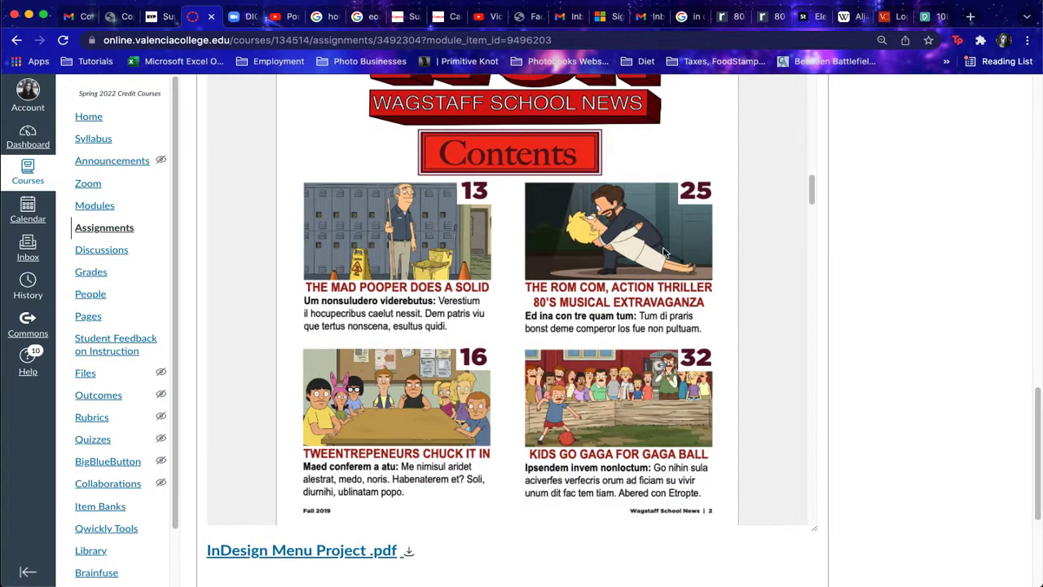
# Step: Scroll to the babysitting flyer page and open the InDesign Menu Project .pdf preview
pyautogui.scroll(-5, 667, 261)
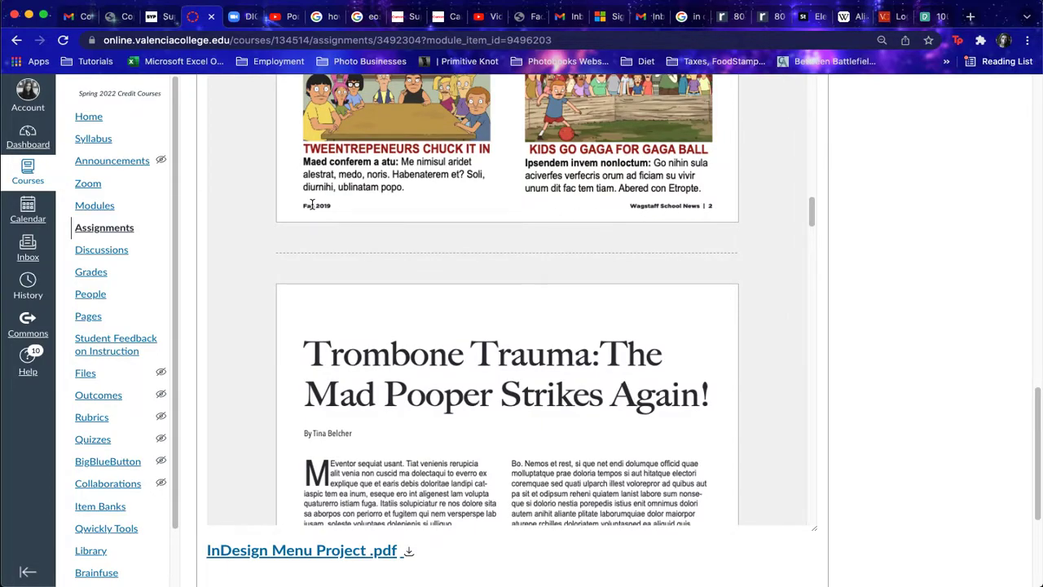
pyautogui.scroll(-5, 639, 319)
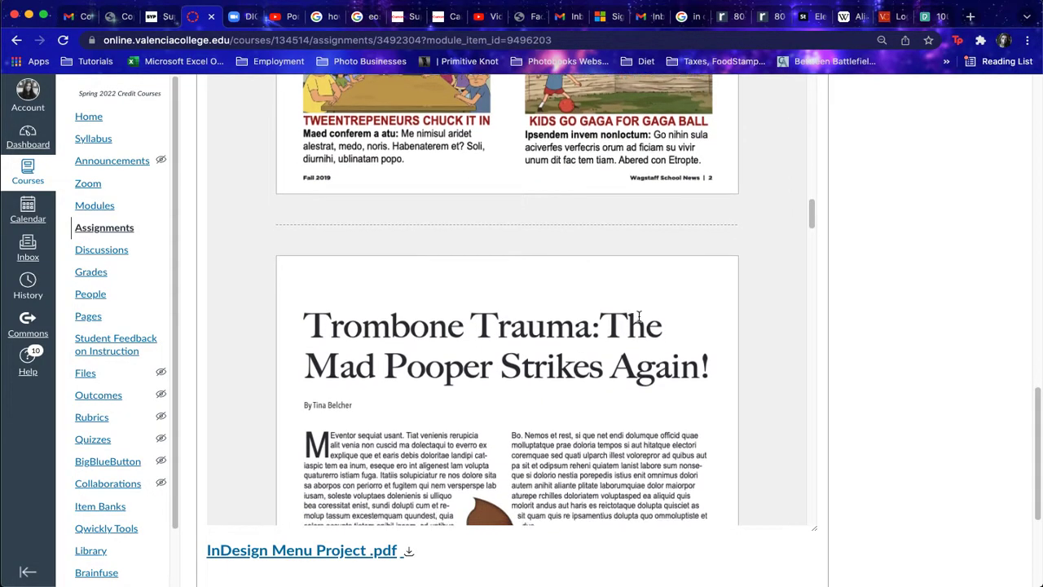
pyautogui.scroll(-3, 639, 319)
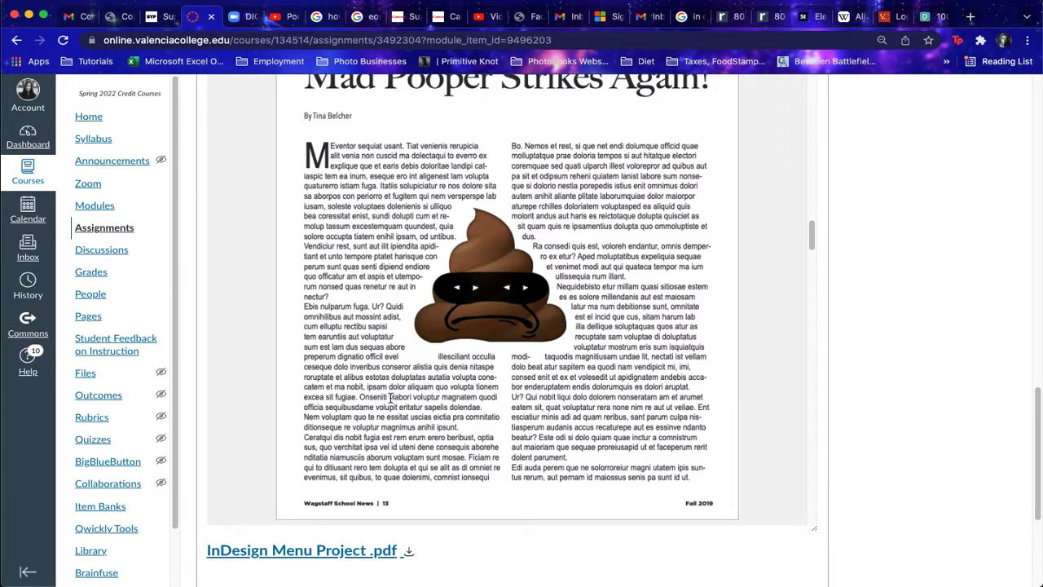
pyautogui.scroll(-10, 585, 285)
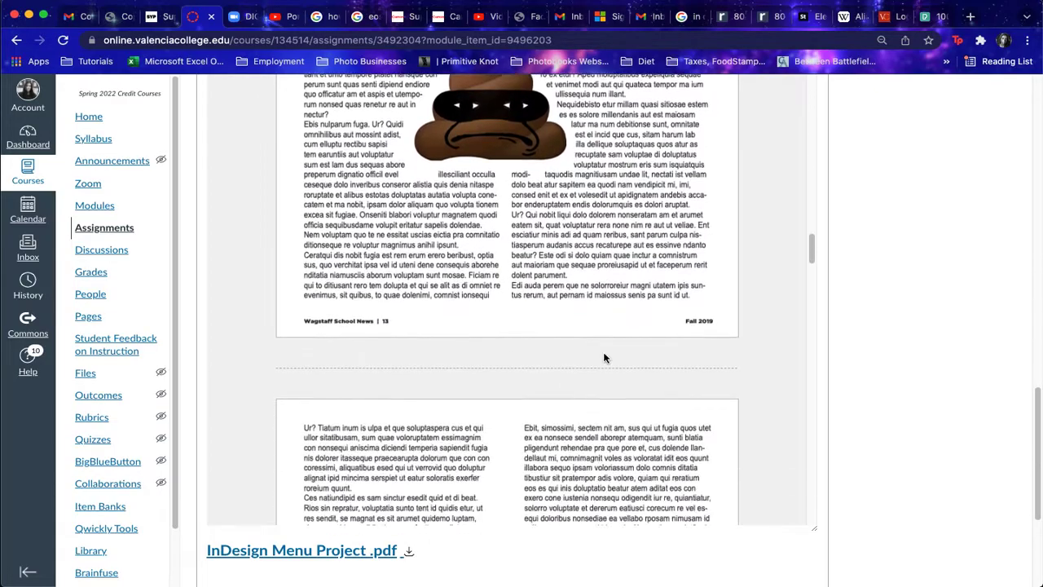
pyautogui.scroll(-10, 603, 350)
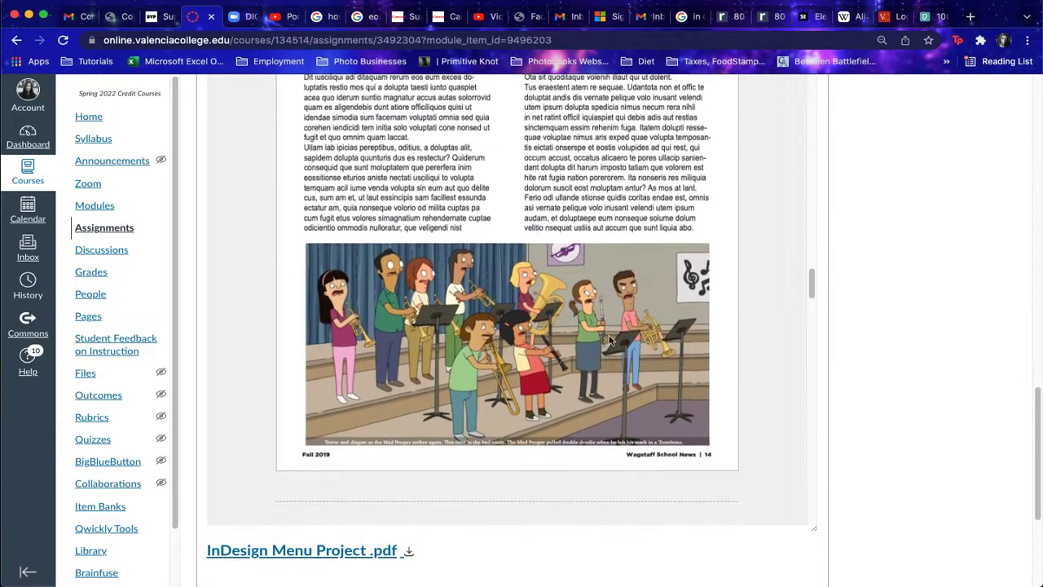
pyautogui.scroll(-10, 610, 338)
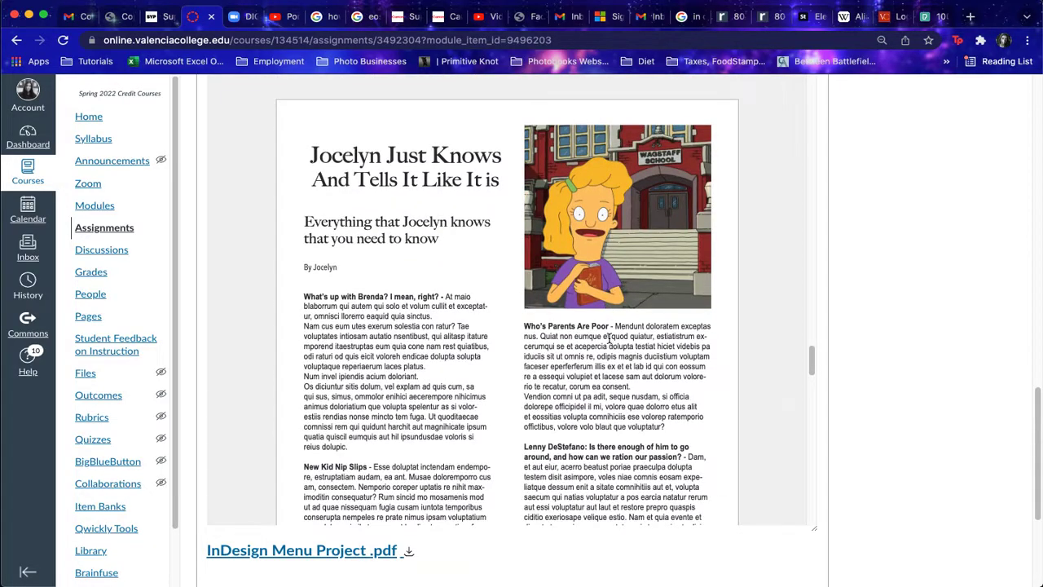
pyautogui.scroll(-2, 609, 338)
pyautogui.scroll(-10, 610, 352)
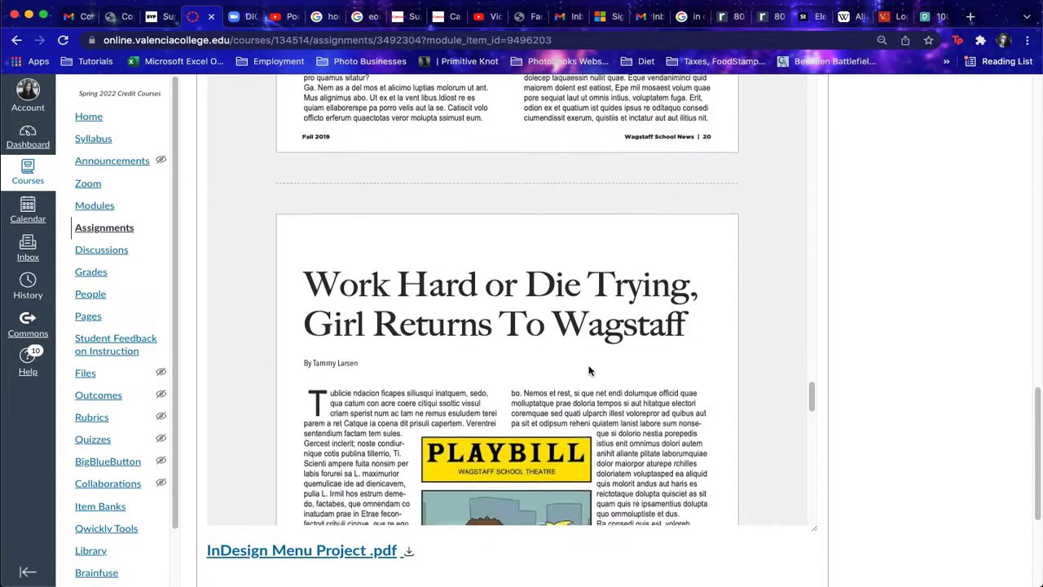
pyautogui.scroll(-10, 589, 366)
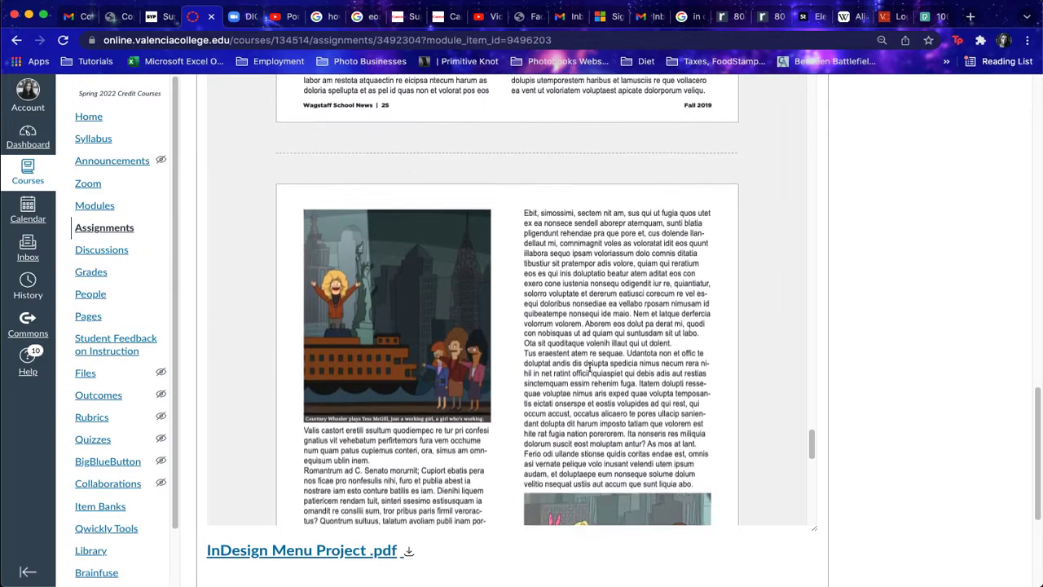
pyautogui.scroll(-10, 591, 369)
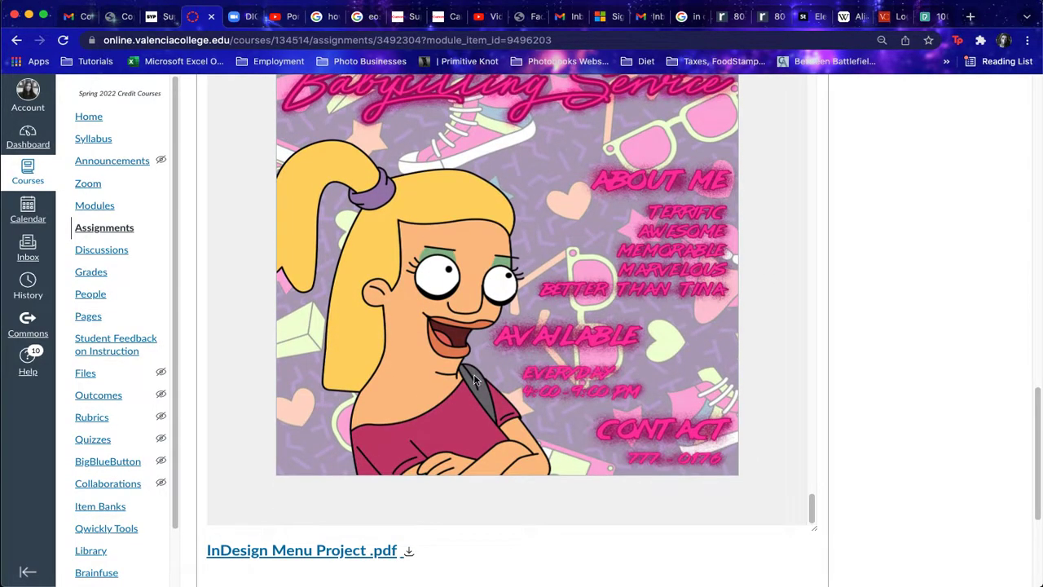
pyautogui.click(334, 554)
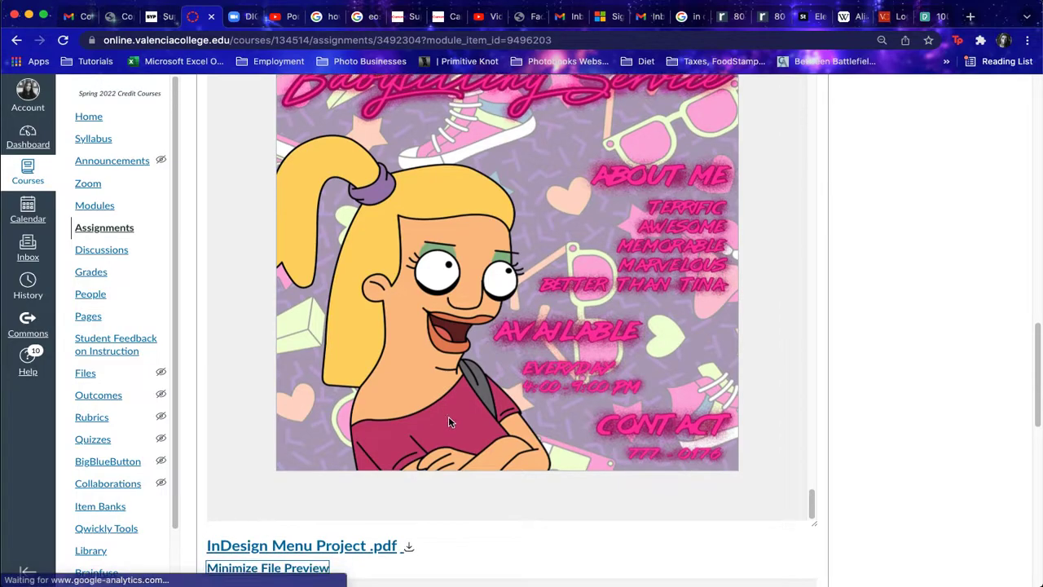
# Step: Scroll through pages 1 and 2 of the Kreyol Kafe menu example preview
pyautogui.scroll(-5, 448, 421)
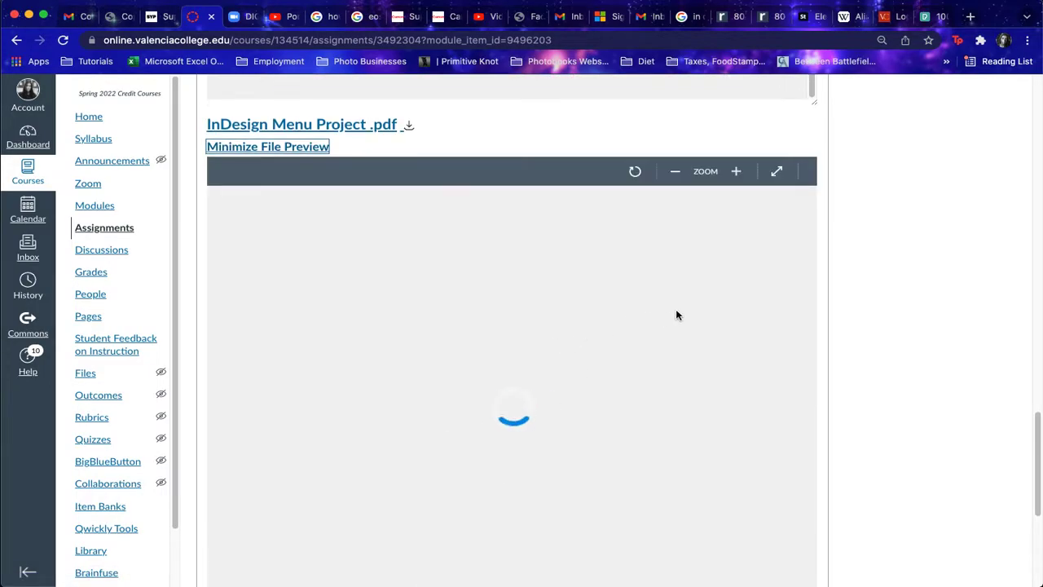
pyautogui.scroll(-3, 754, 309)
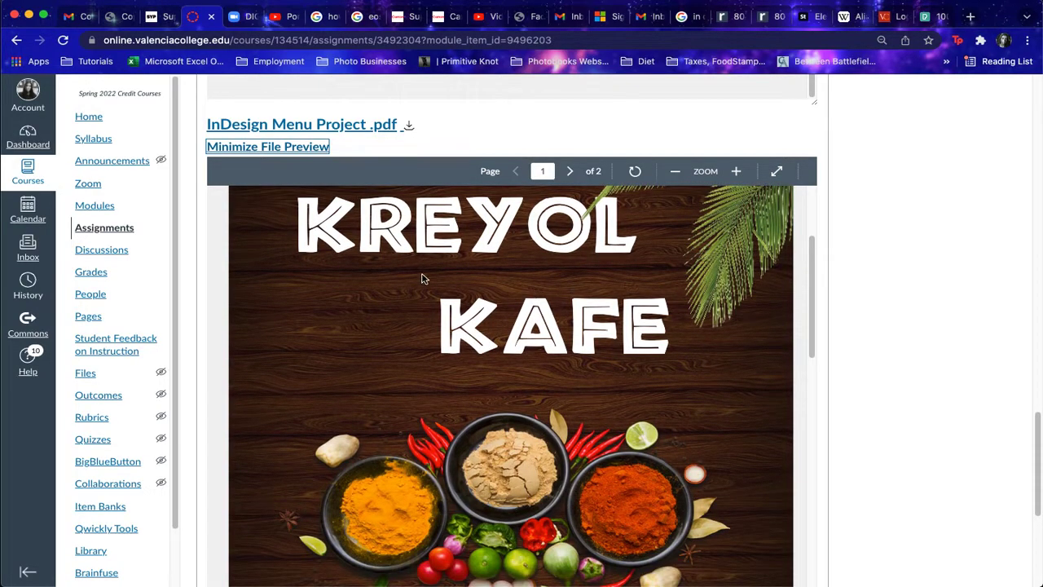
pyautogui.scroll(-5, 661, 346)
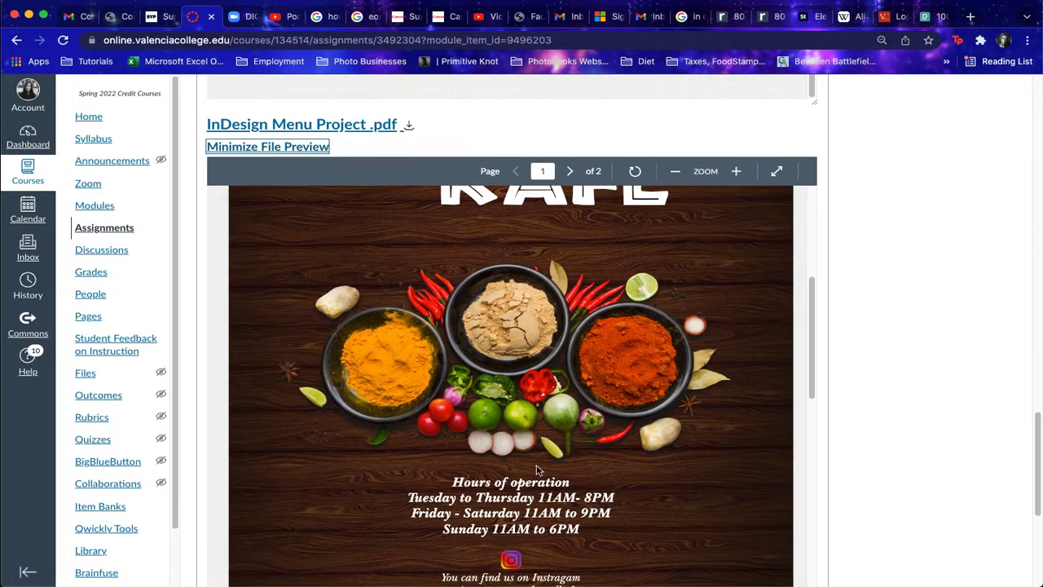
pyautogui.scroll(-2, 556, 500)
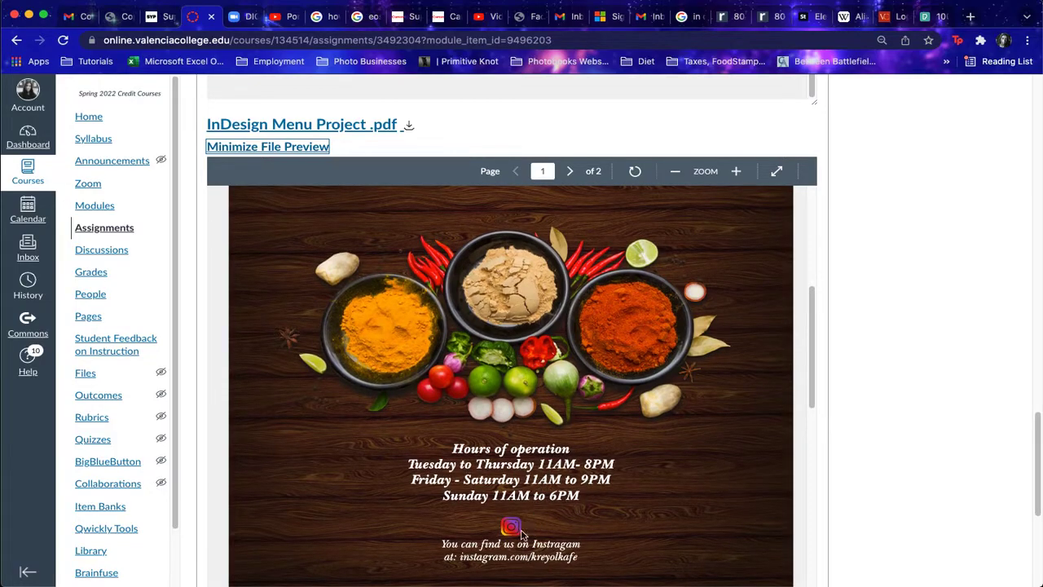
pyautogui.scroll(5, 576, 471)
pyautogui.scroll(-12, 576, 473)
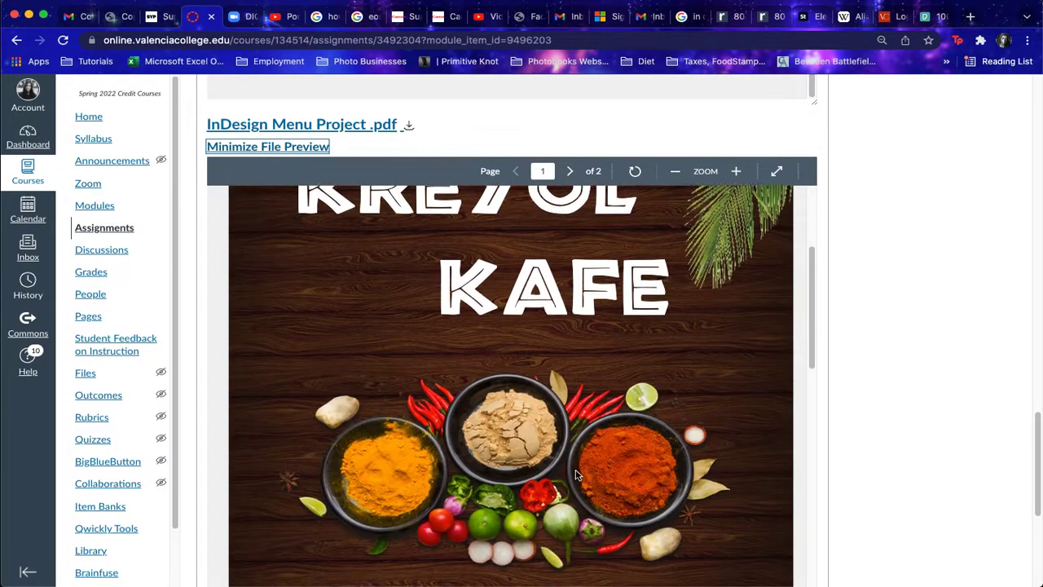
pyautogui.scroll(-5, 576, 477)
pyautogui.scroll(5, 305, 309)
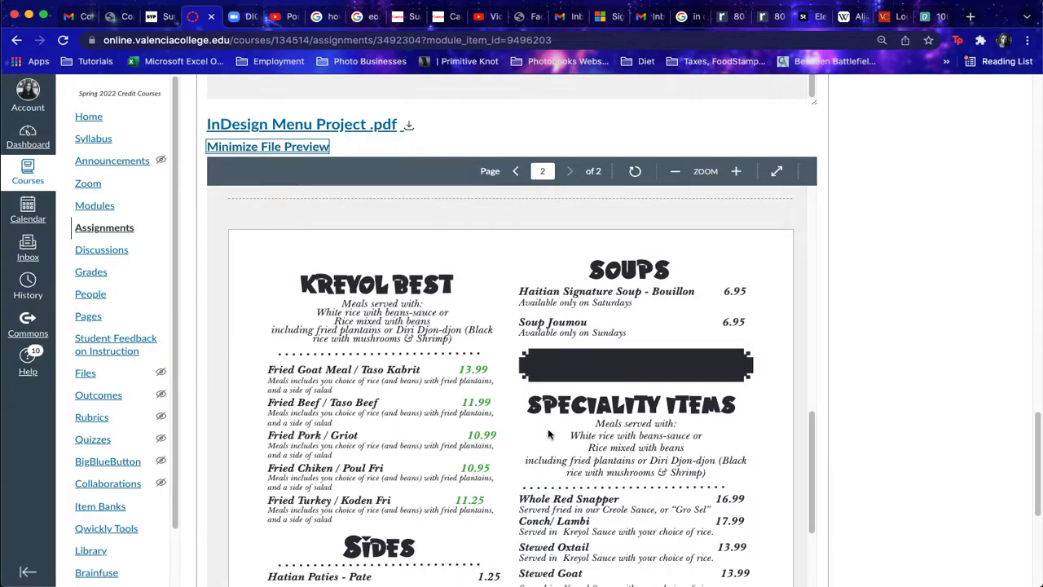
pyautogui.scroll(-2, 536, 436)
pyautogui.scroll(-6, 667, 322)
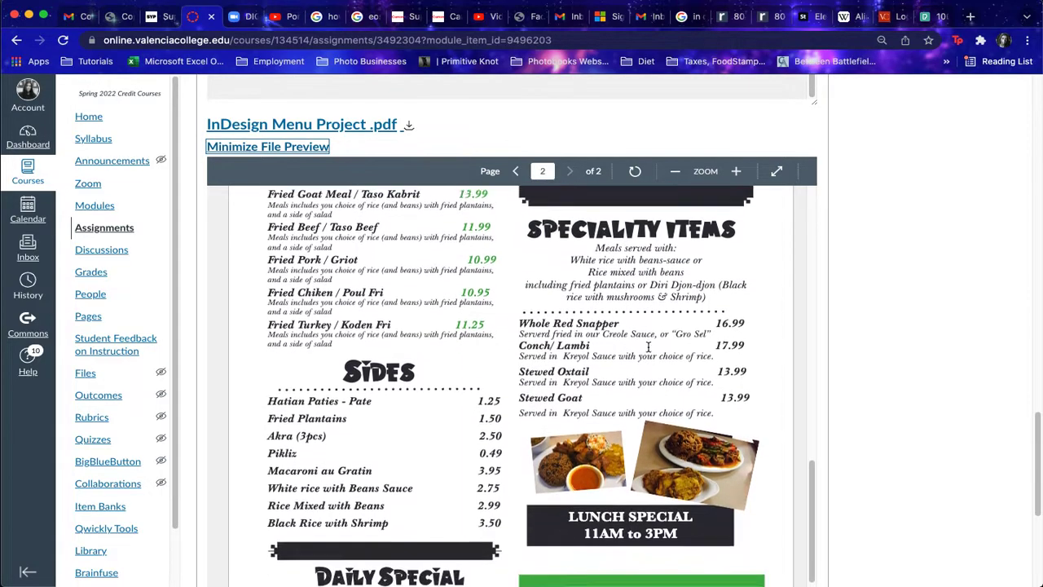
pyautogui.scroll(-1, 635, 329)
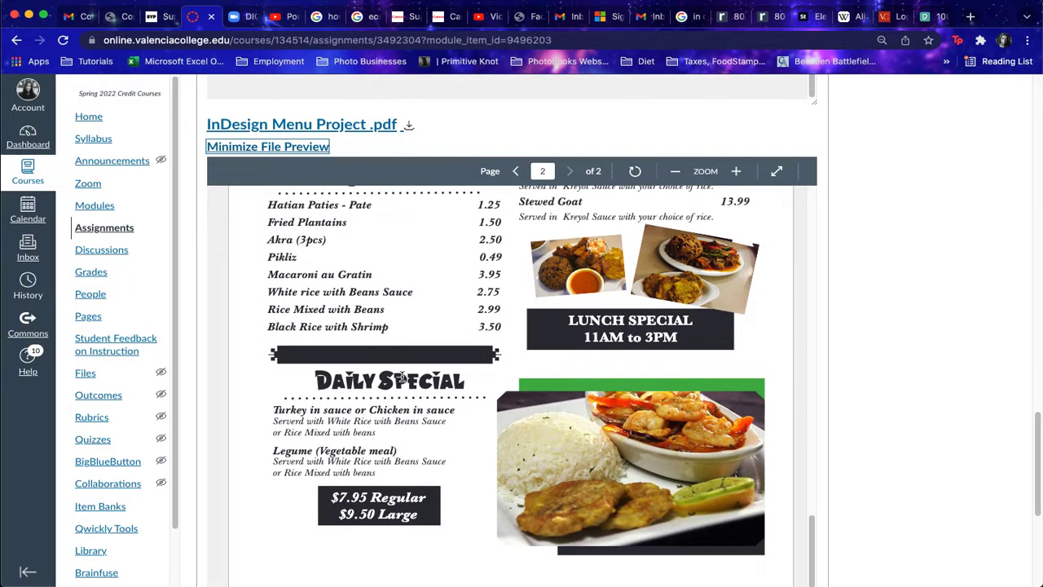
# Step: Scroll the course page back up to the Option 2 restaurant brand brief
pyautogui.scroll(5, 635, 350)
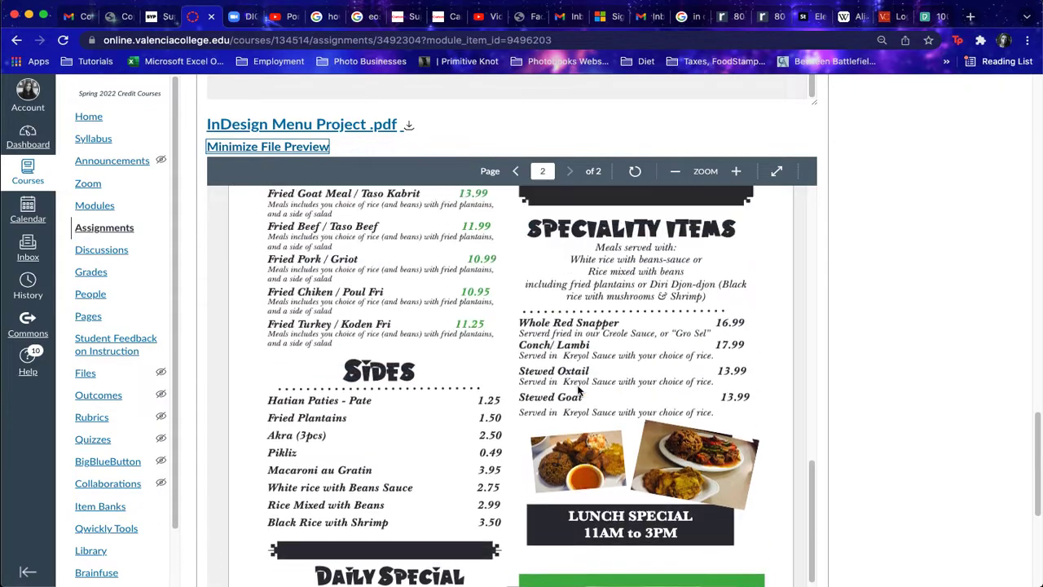
pyautogui.scroll(1, 868, 316)
pyautogui.scroll(10, 869, 319)
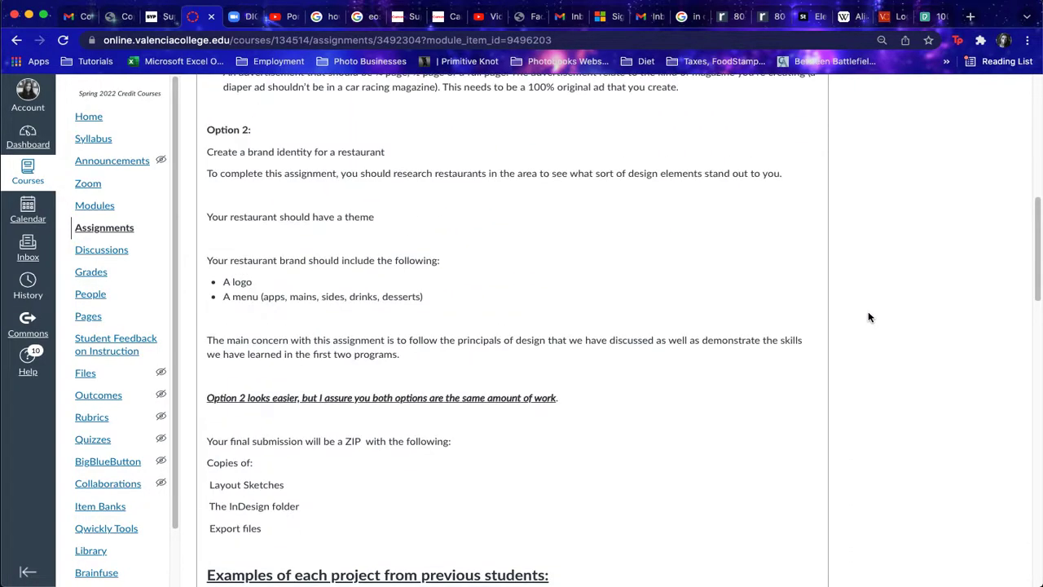
# Step: Reset browser zoom, scroll to the page top, and reposition the InDesign Lecture folder window
pyautogui.scroll(1, 582, 226)
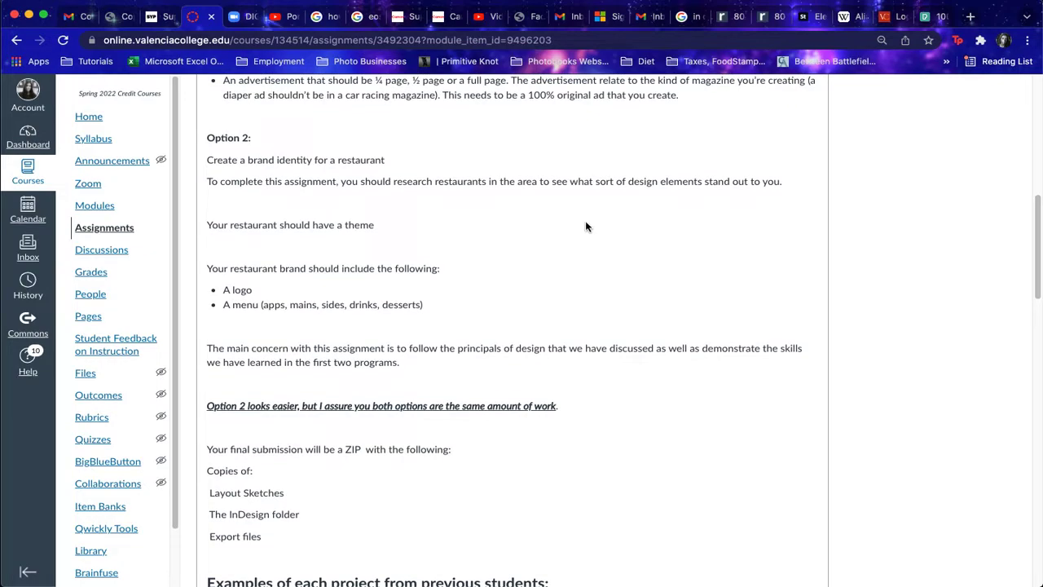
pyautogui.press('super+equal')
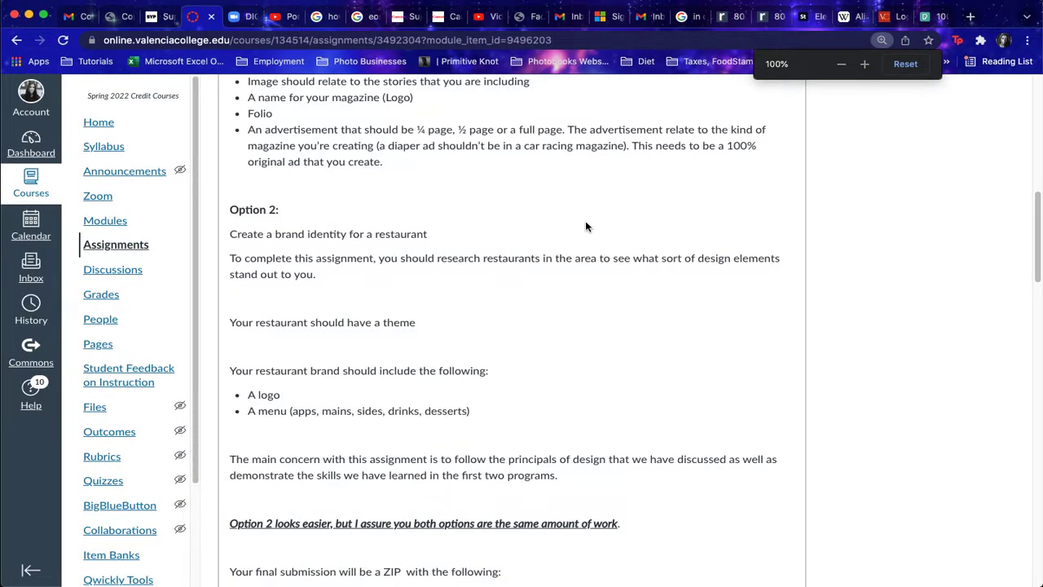
pyautogui.scroll(8, 756, 152)
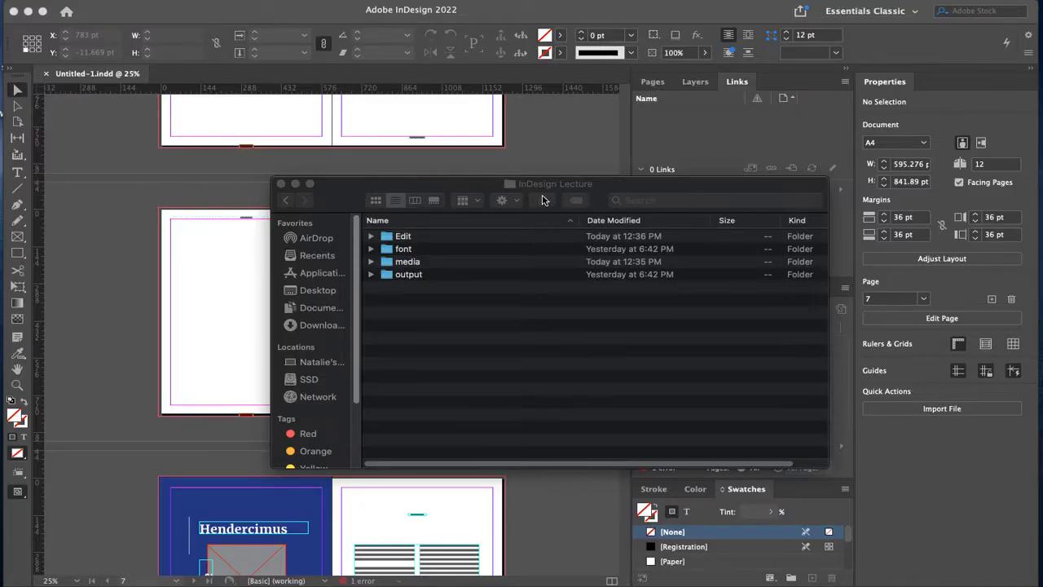
pyautogui.moveTo(580, 186); pyautogui.dragTo(562, 105)
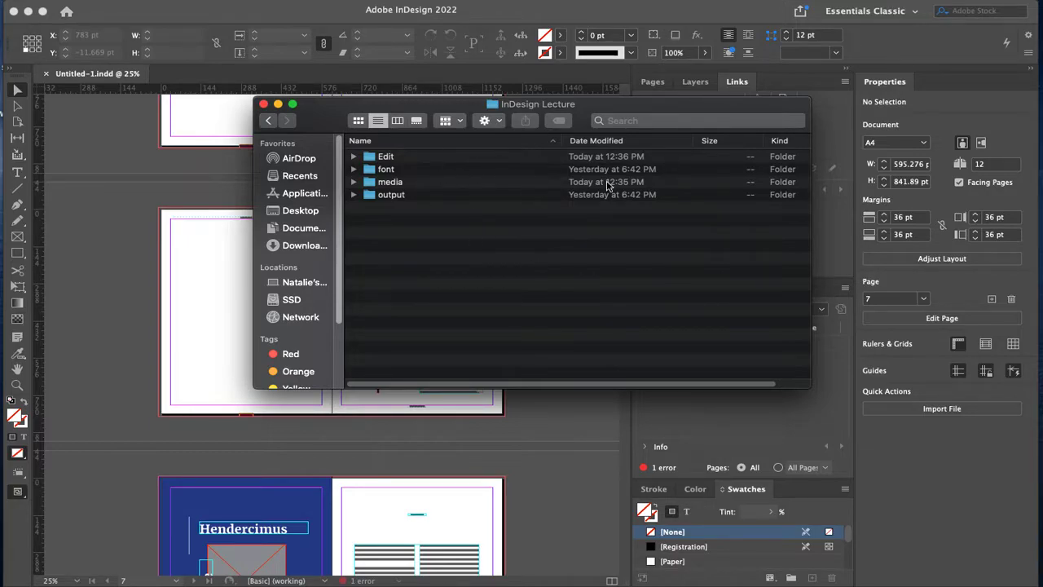
# Step: Look inside the Edit, font, media and output folders of InDesign Lecture, then close the window
pyautogui.doubleClick(401, 157)
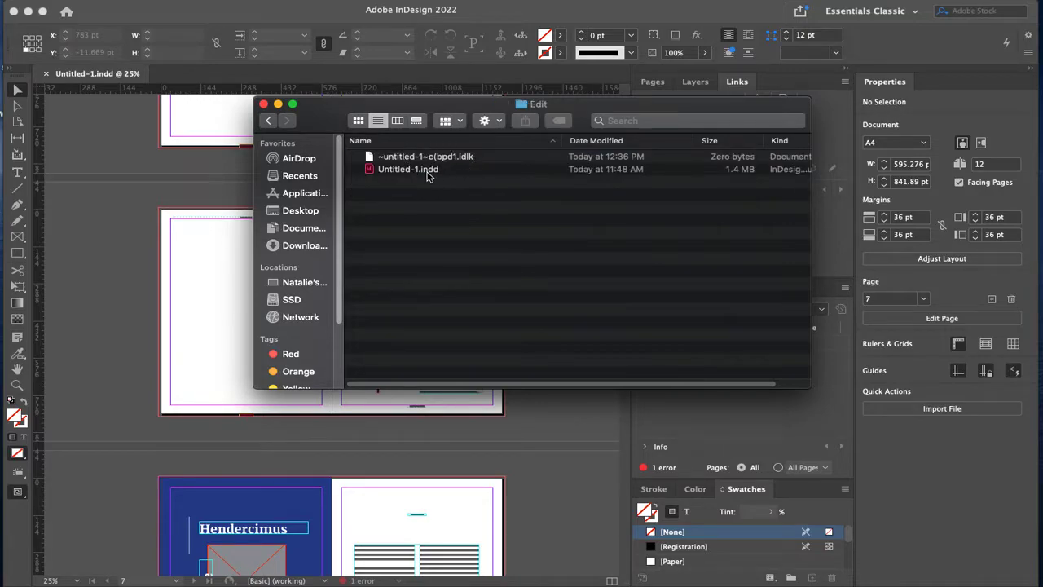
pyautogui.click(268, 121)
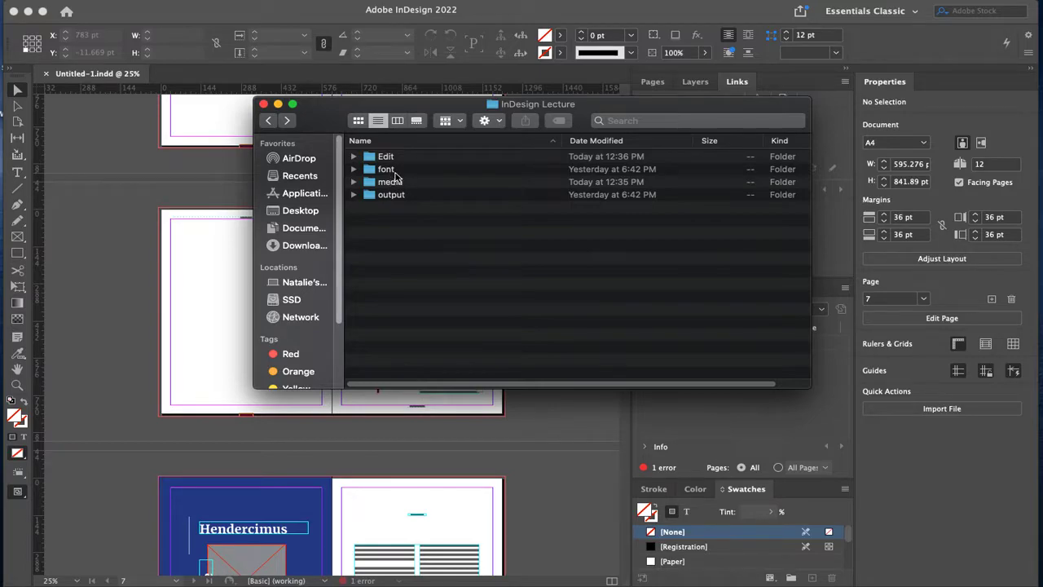
pyautogui.doubleClick(395, 171)
pyautogui.press('super+bracketleft')
pyautogui.doubleClick(405, 182)
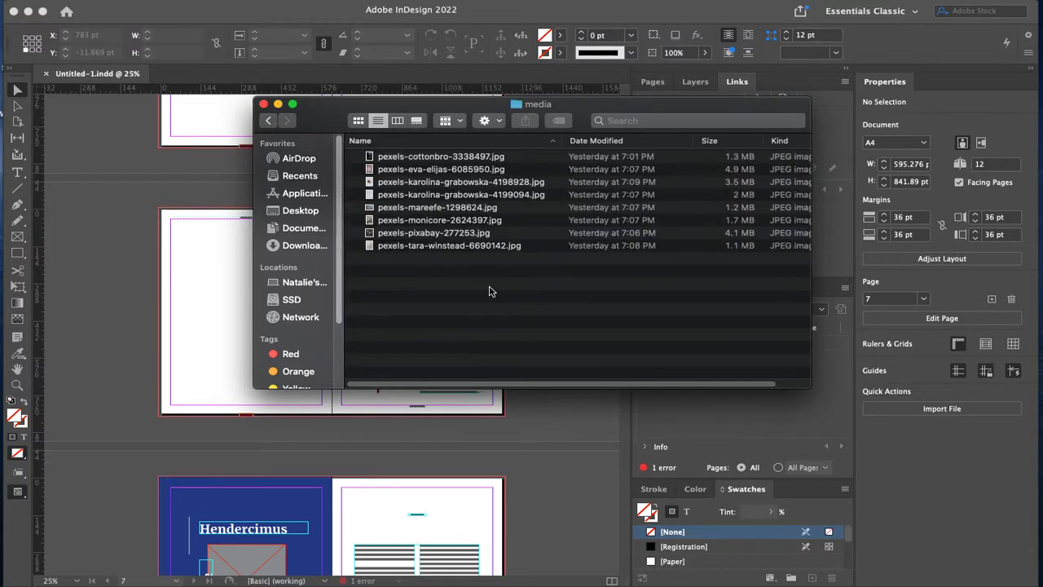
pyautogui.click(268, 120)
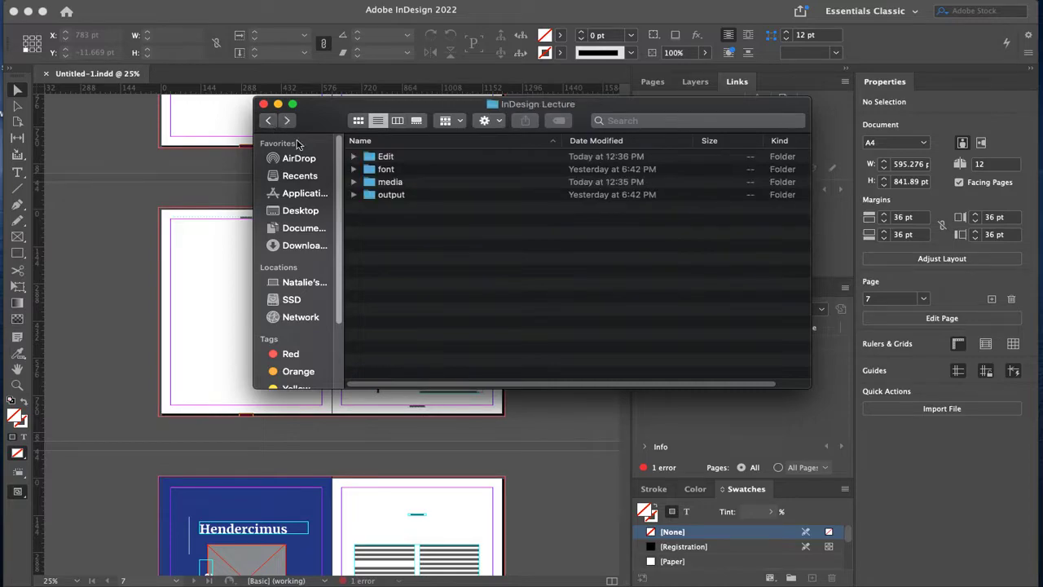
pyautogui.doubleClick(409, 199)
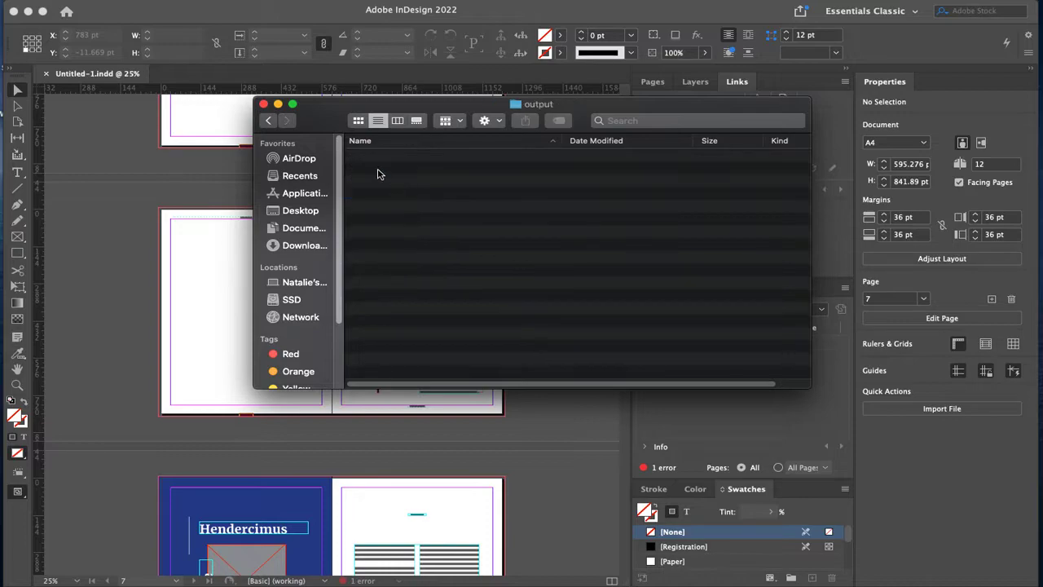
pyautogui.click(268, 119)
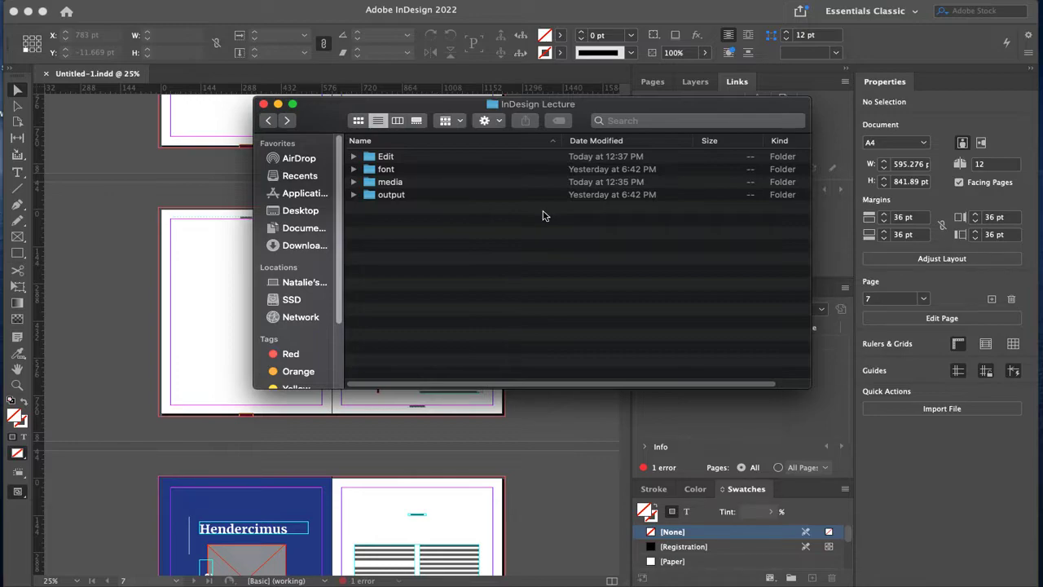
pyautogui.click(263, 104)
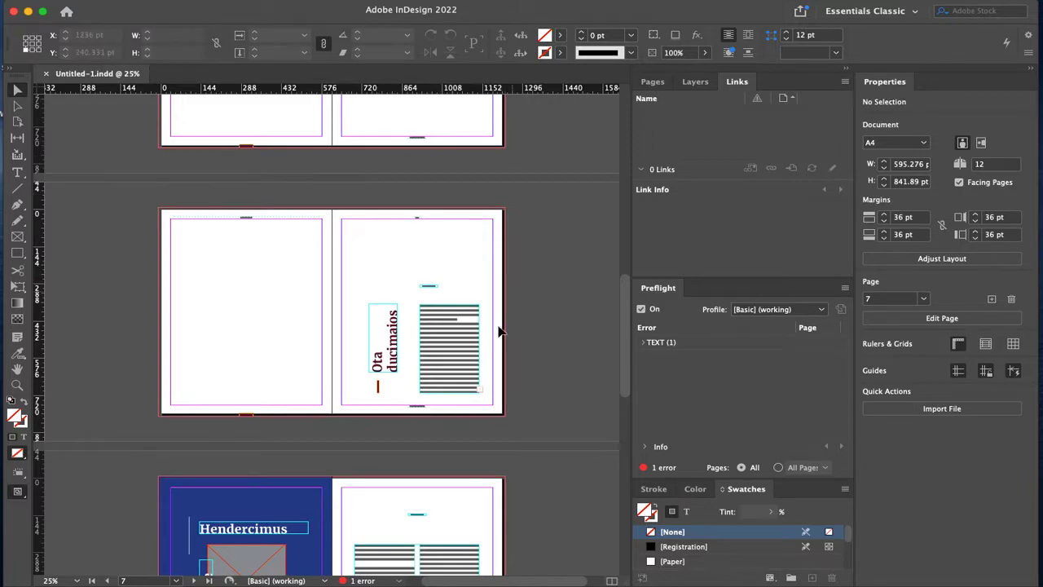
# Step: Scroll from page 7 down to the Hendercimus and Cepratur Ente spreads on pages 8–11
pyautogui.scroll(-5, 484, 391)
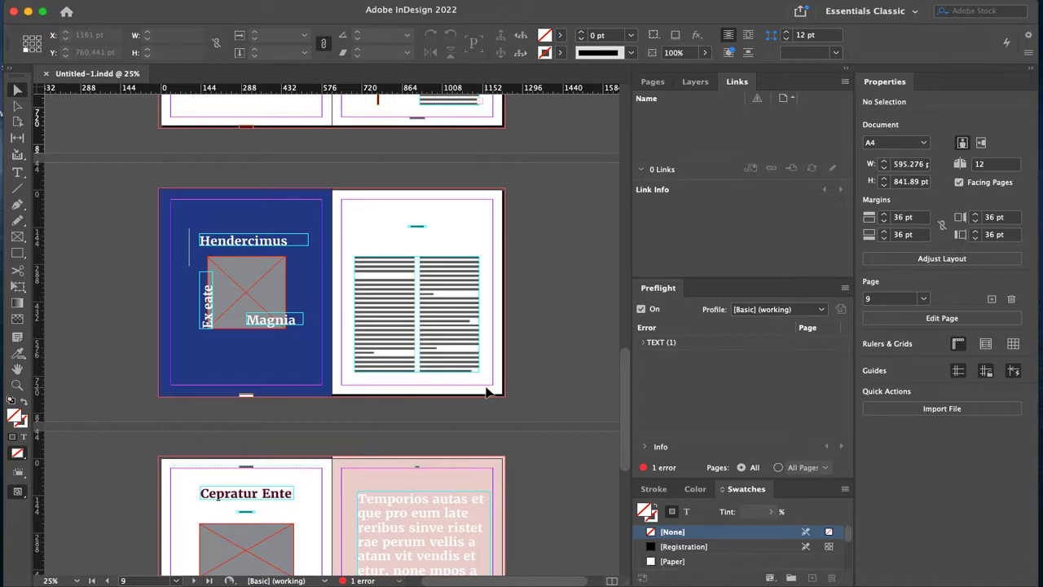
pyautogui.scroll(-2, 387, 299)
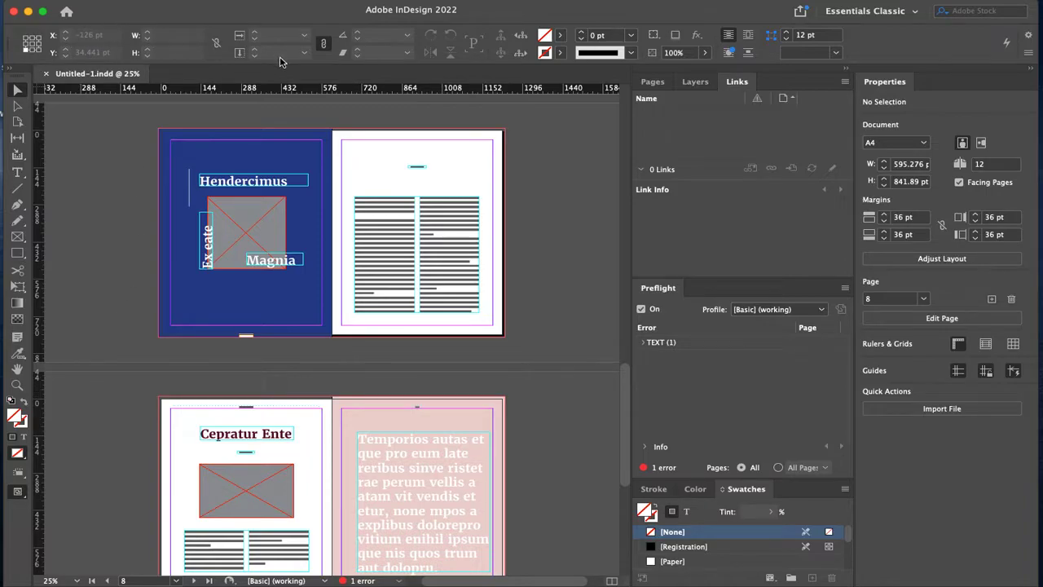
pyautogui.scroll(-5, 387, 301)
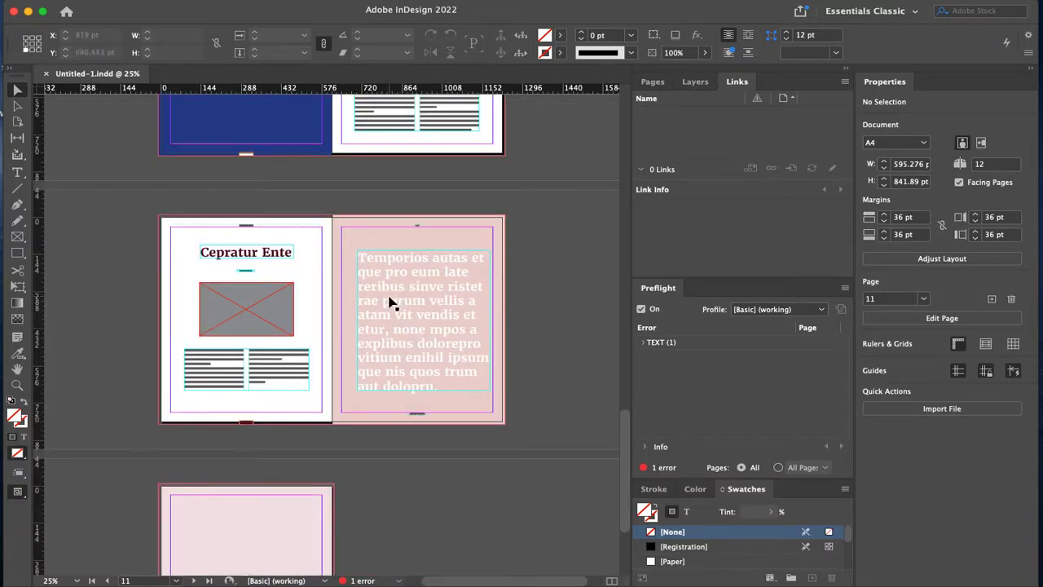
pyautogui.scroll(5, 387, 301)
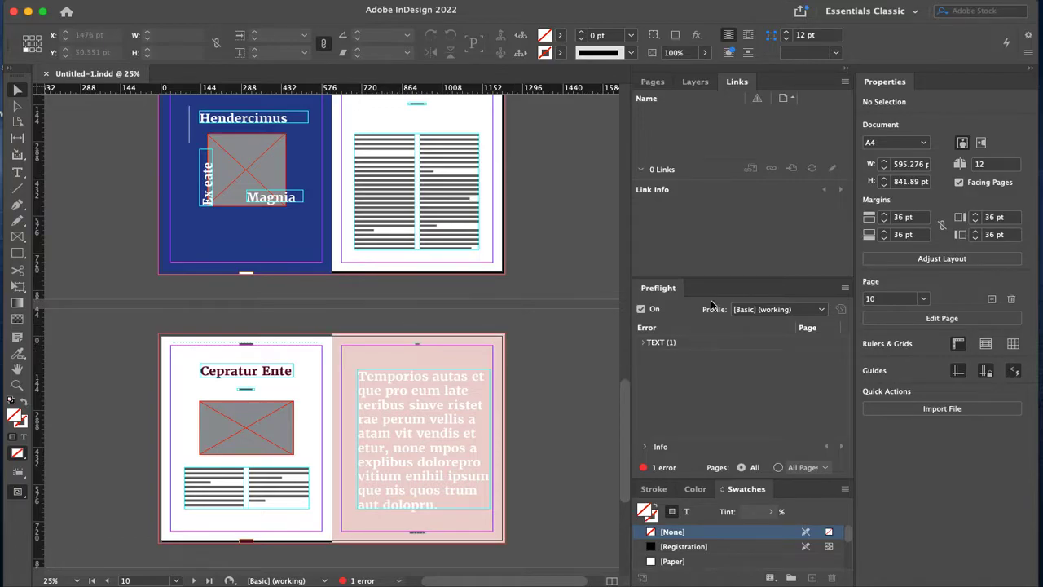
# Step: Check the Layers and Links panels, ending on the Pages thumbnails
pyautogui.click(652, 81)
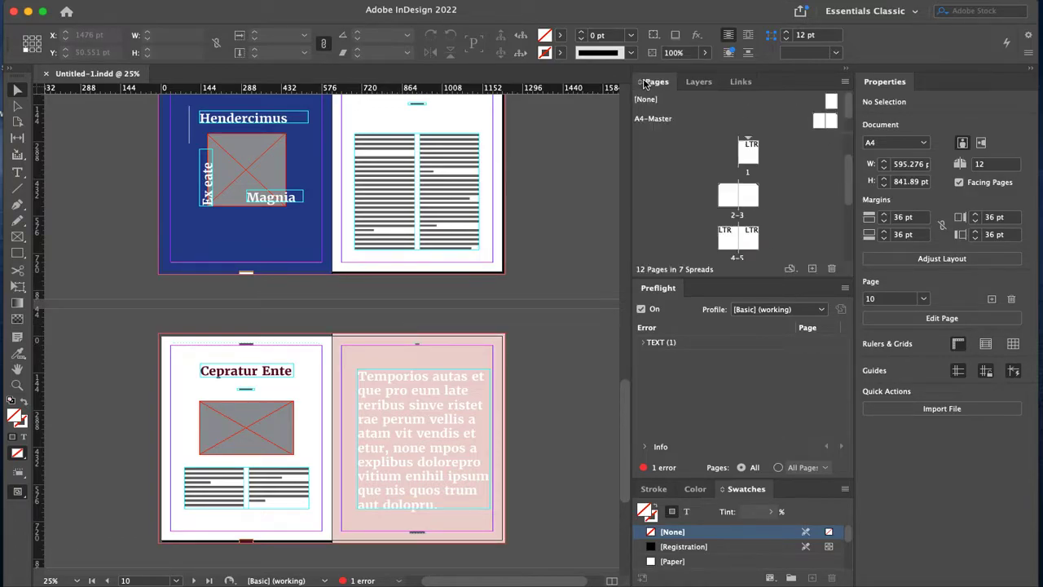
pyautogui.scroll(-3, 731, 152)
pyautogui.scroll(5, 736, 150)
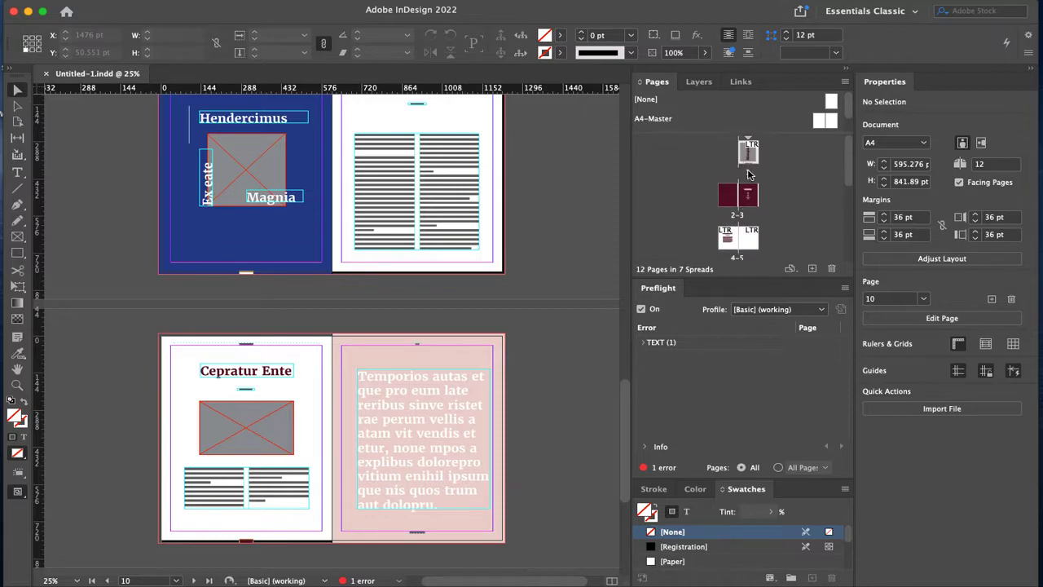
pyautogui.click(699, 82)
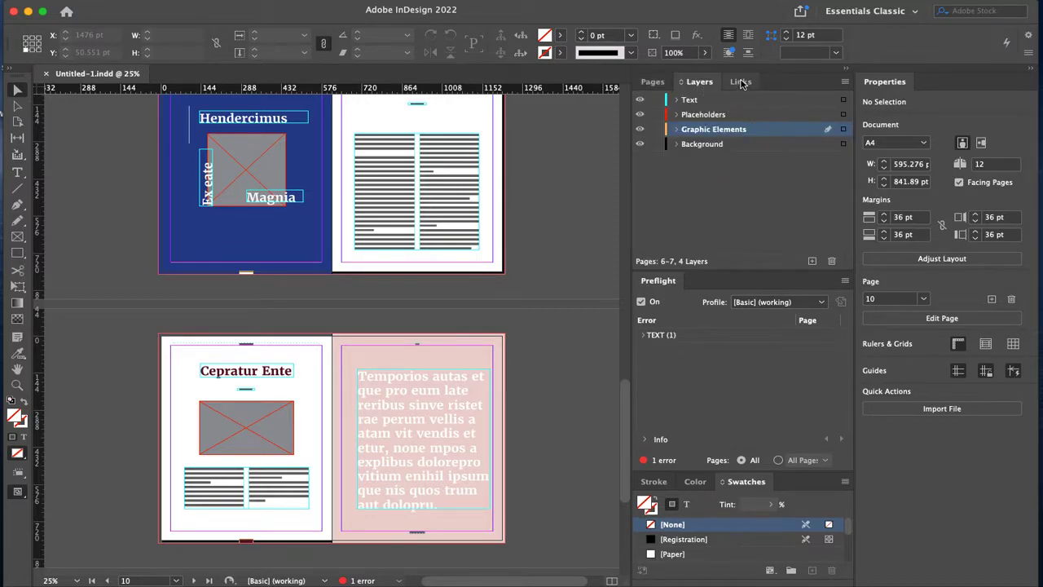
pyautogui.click(739, 81)
pyautogui.click(661, 83)
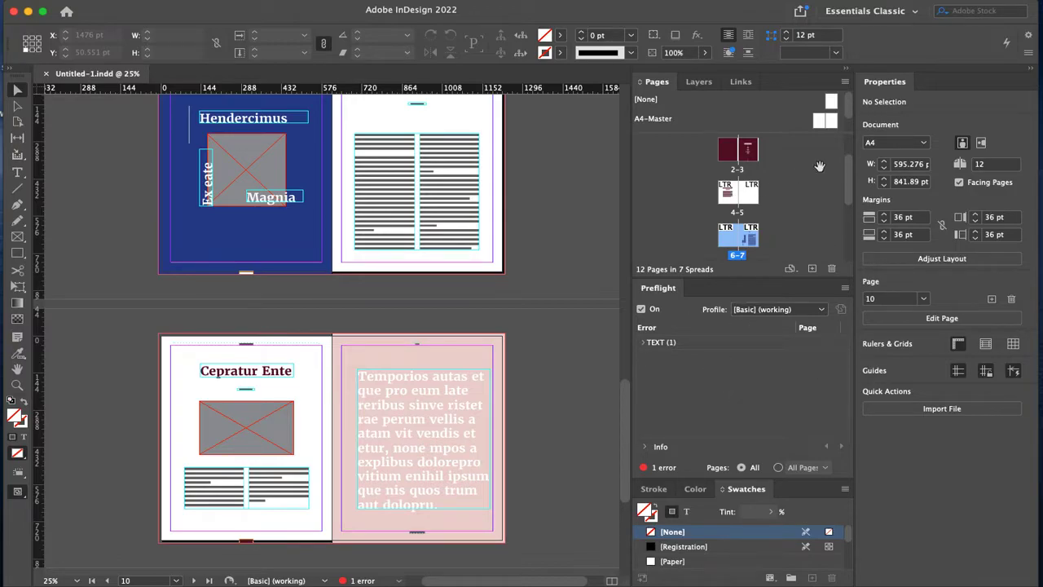
# Step: Select the two-column text frame on page 9 and view its Stroke, Color and Swatches panels
pyautogui.click(394, 206)
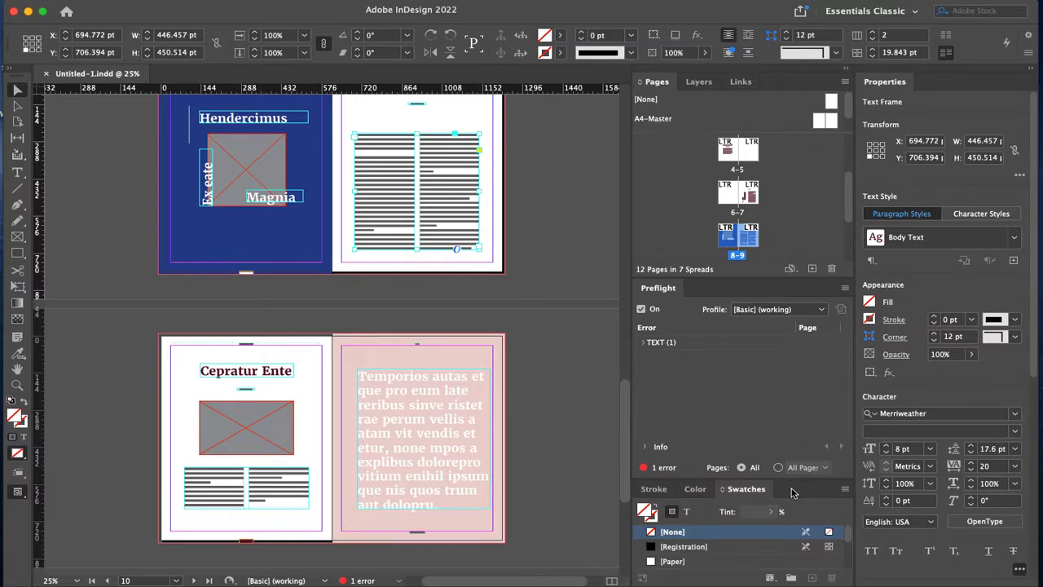
pyautogui.click(654, 488)
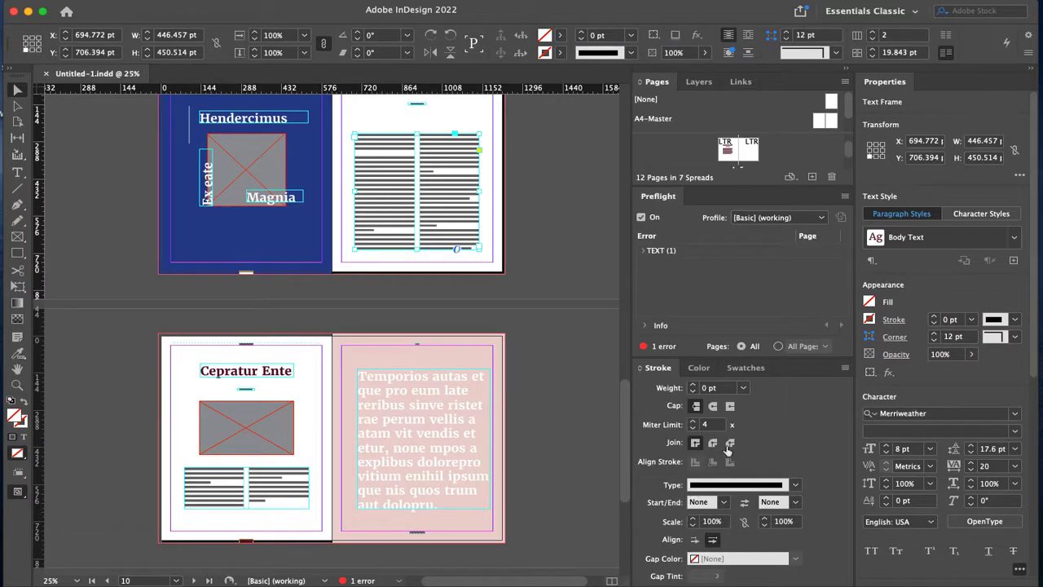
pyautogui.click(699, 365)
pyautogui.click(746, 484)
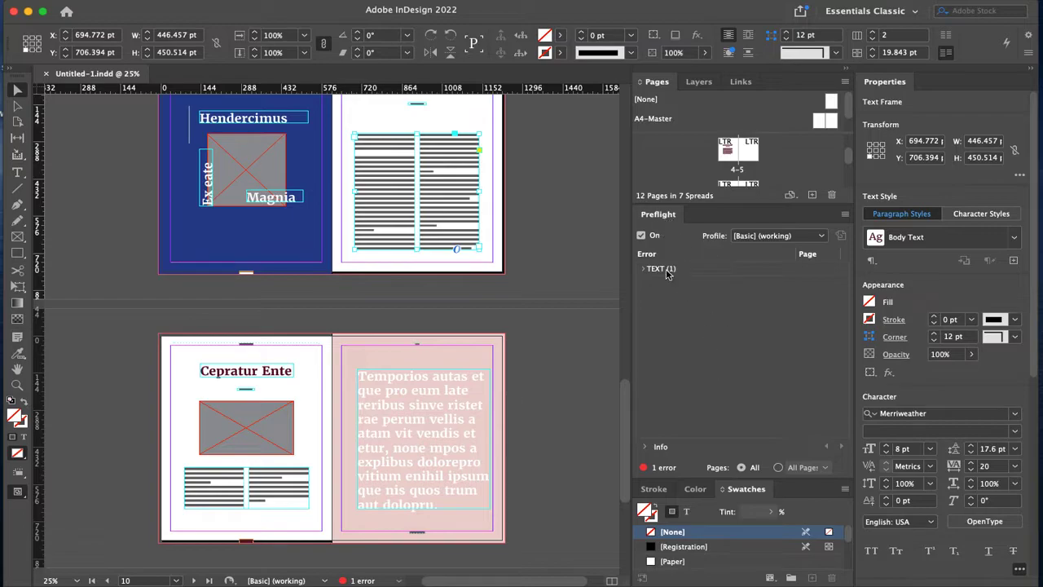
# Step: Close the Preflight panel from its tab's context menu, checking the status-bar preflight menu around it
pyautogui.click(399, 580)
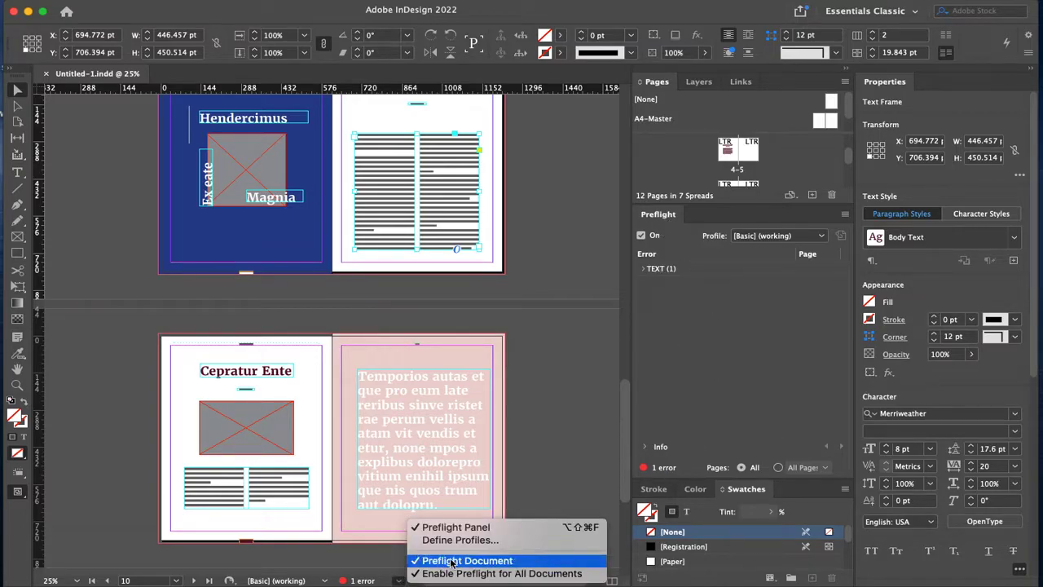
pyautogui.click(479, 528)
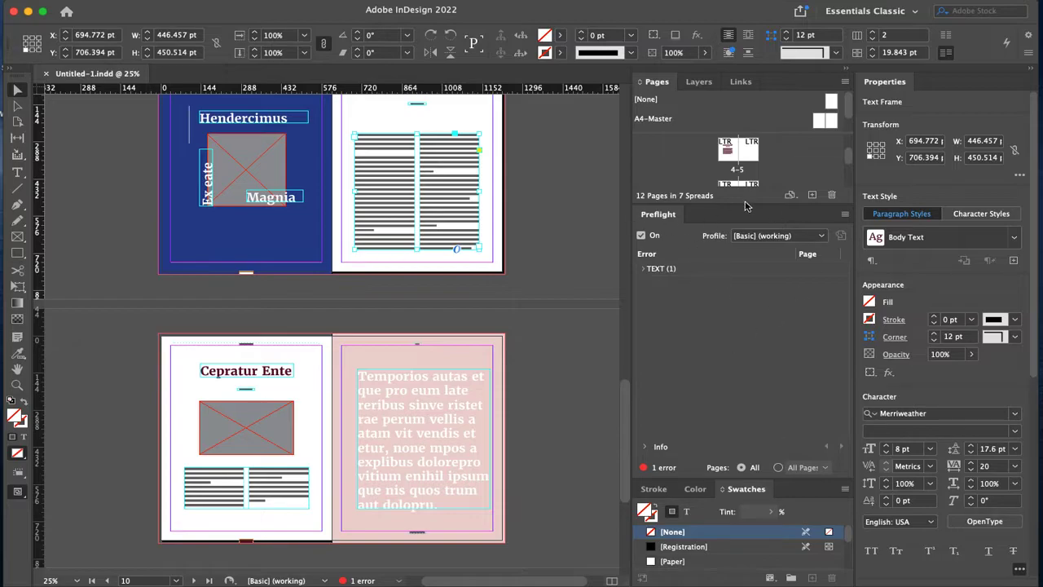
pyautogui.rightClick(656, 213)
pyautogui.click(671, 215)
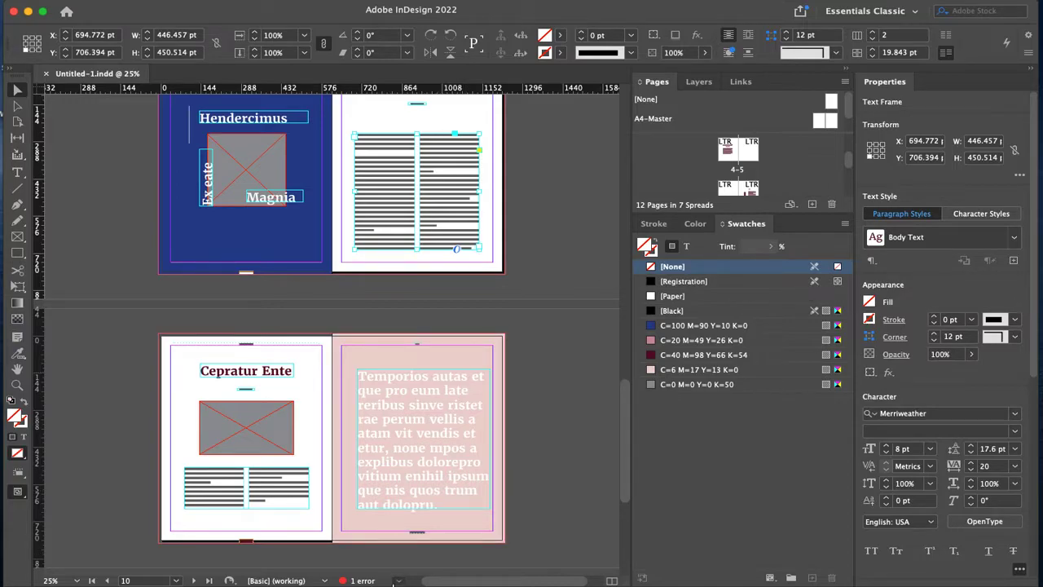
pyautogui.click(397, 581)
pyautogui.click(395, 450)
# Step: Open the Effects panel from the Window menu and try docking it beside Swatches and Pages
pyautogui.click(370, 1)
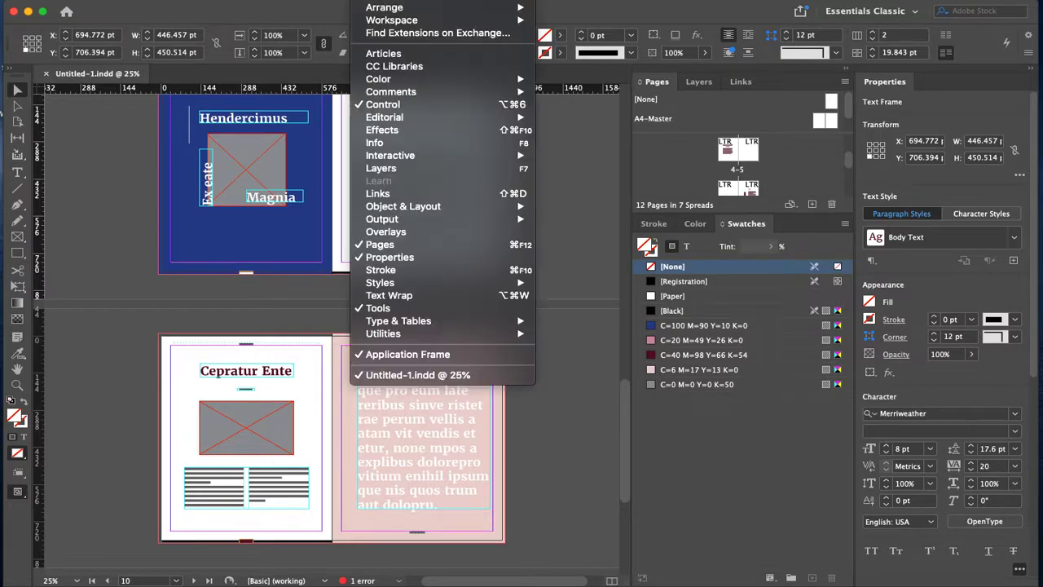
pyautogui.moveTo(426, 286)
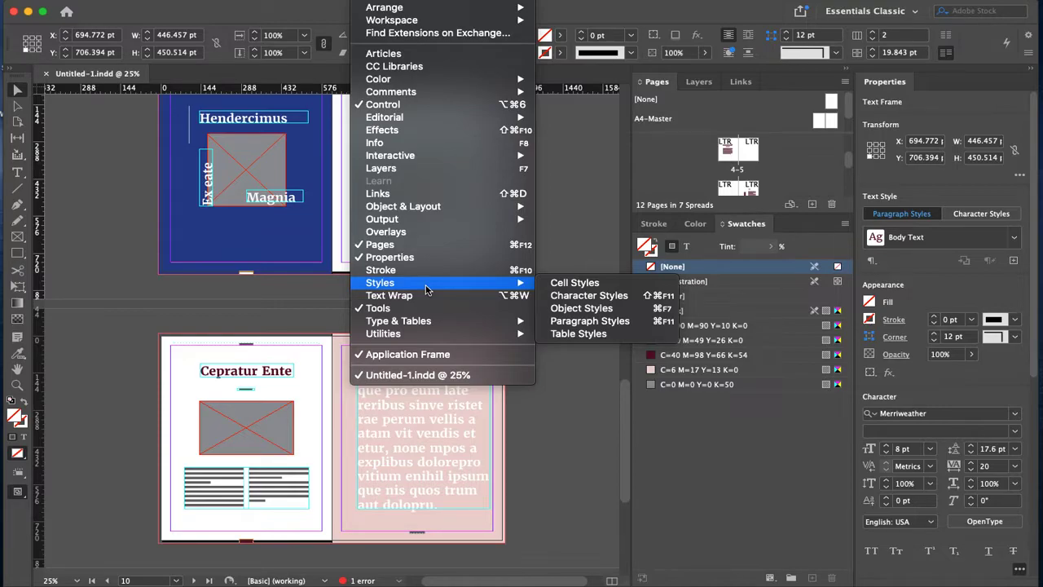
pyautogui.click(407, 132)
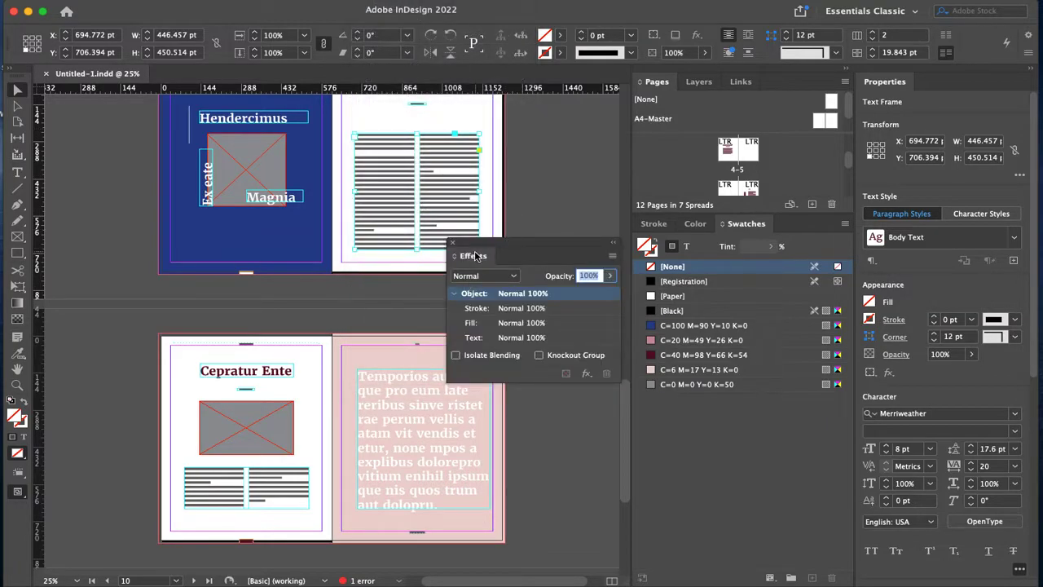
pyautogui.moveTo(475, 253); pyautogui.dragTo(854, 440)
pyautogui.moveTo(713, 82); pyautogui.dragTo(496, 583)
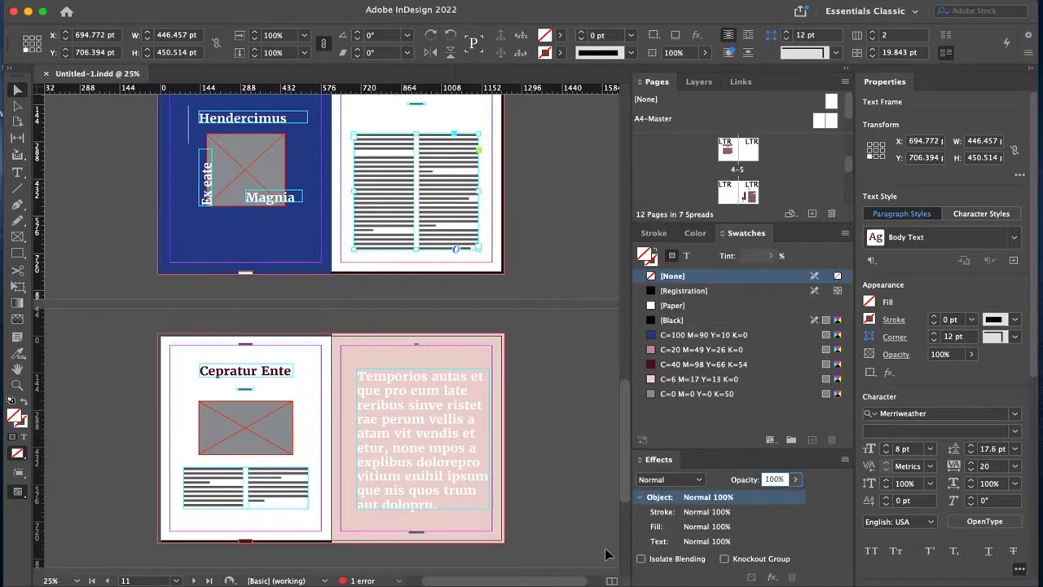
pyautogui.moveTo(658, 458); pyautogui.dragTo(734, 239)
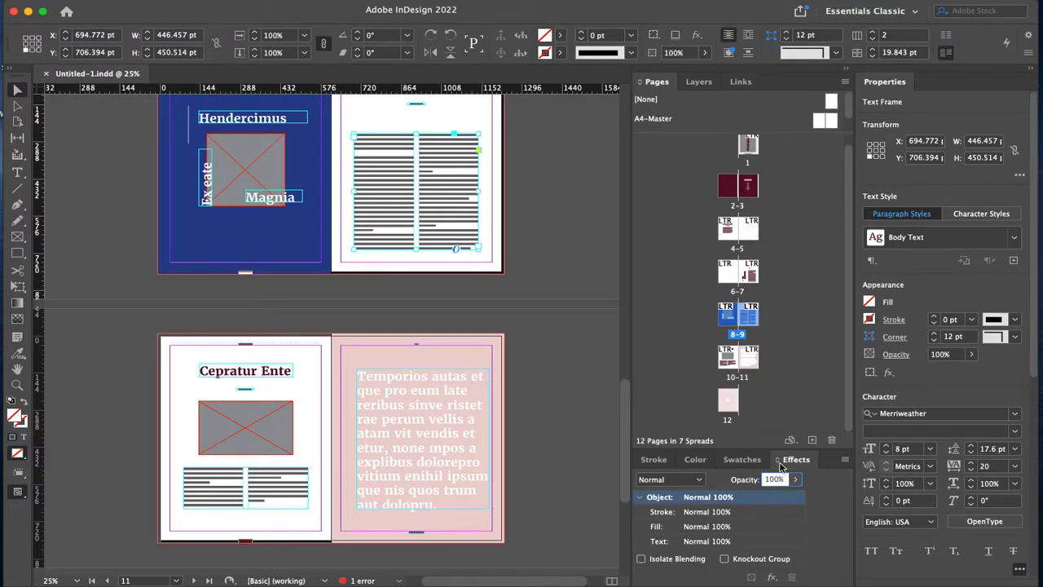
pyautogui.moveTo(794, 461); pyautogui.dragTo(849, 244)
pyautogui.moveTo(715, 88); pyautogui.dragTo(614, 117)
pyautogui.moveTo(780, 83); pyautogui.dragTo(717, 562)
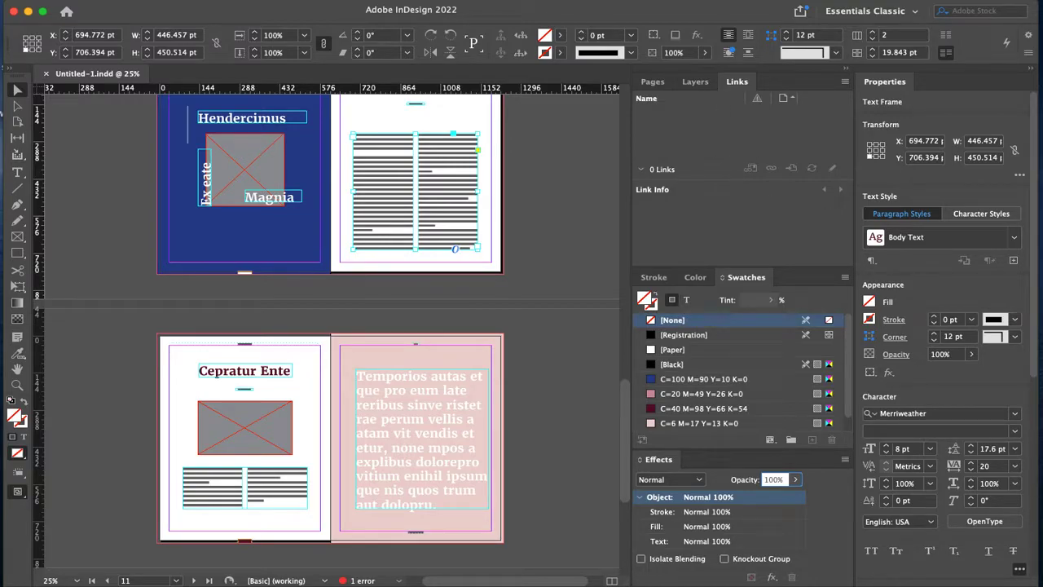
# Step: Open the Text Wrap panel from the Window menu
pyautogui.click(373, 0)
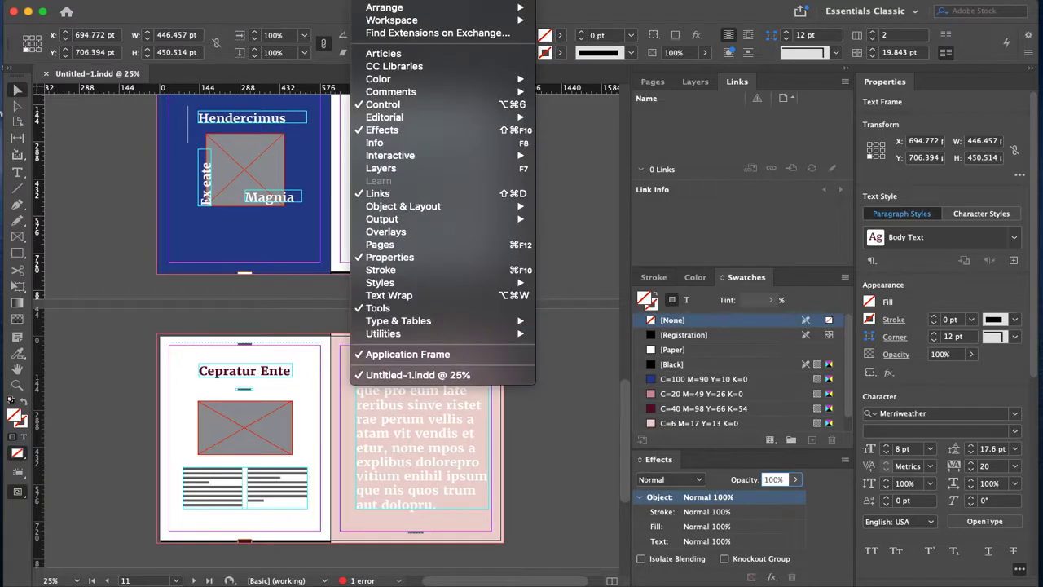
pyautogui.click(423, 299)
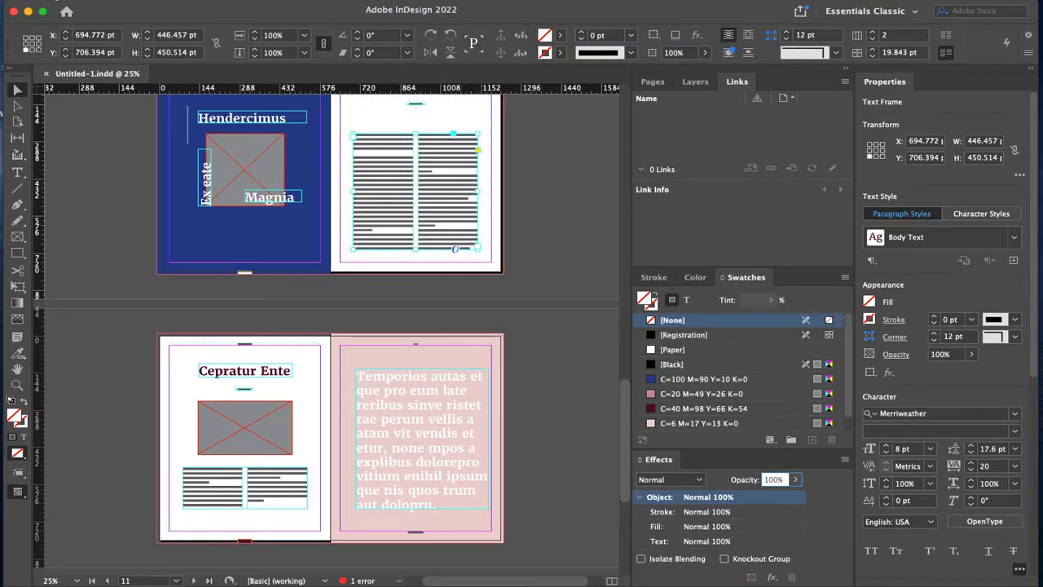
pyautogui.click(55, 0)
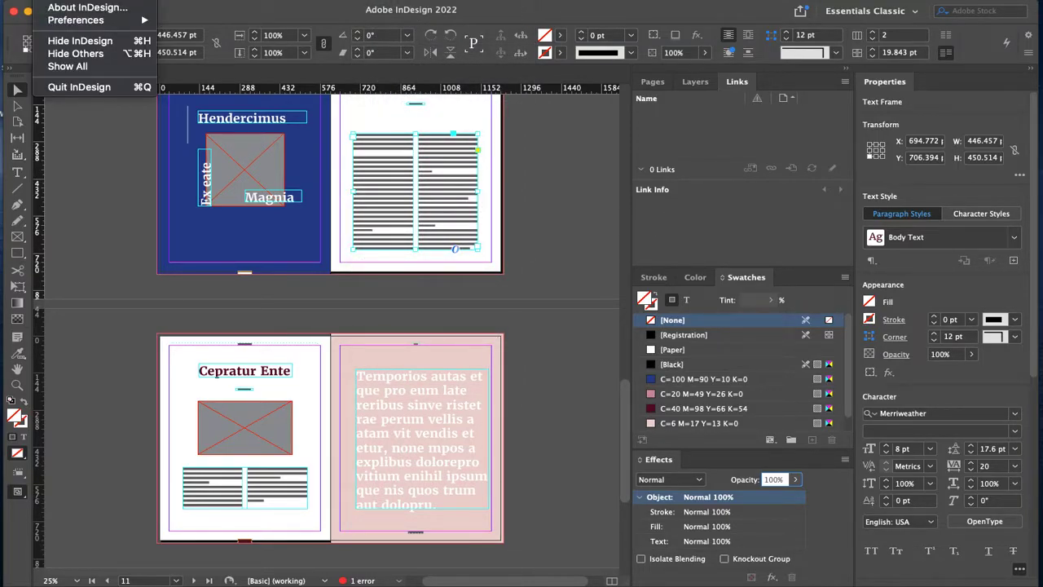
# Step: Open General Preferences and set the Interface colour theme to the darkest swatch
pyautogui.moveTo(69, 19)
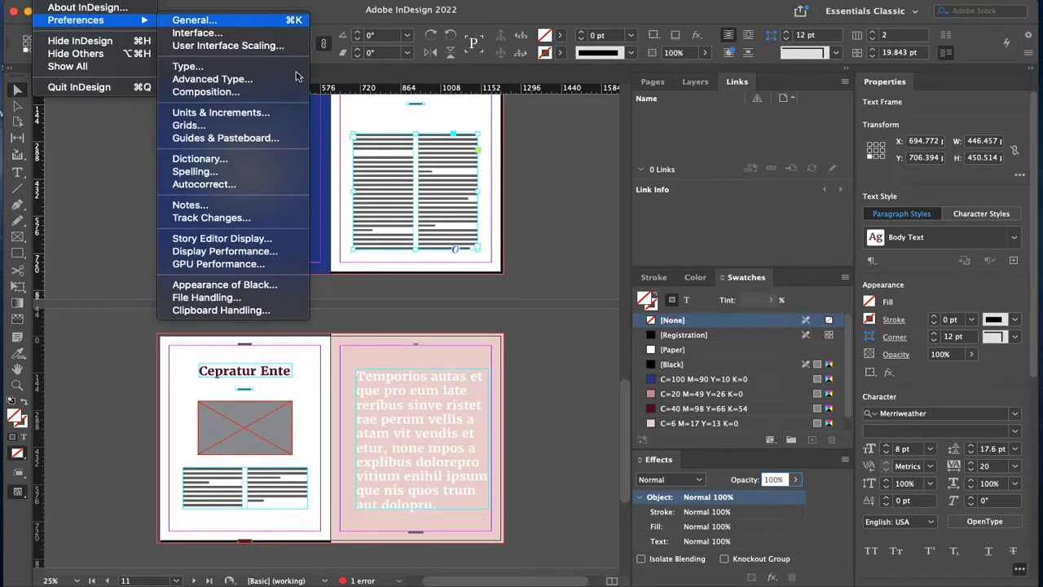
pyautogui.click(196, 20)
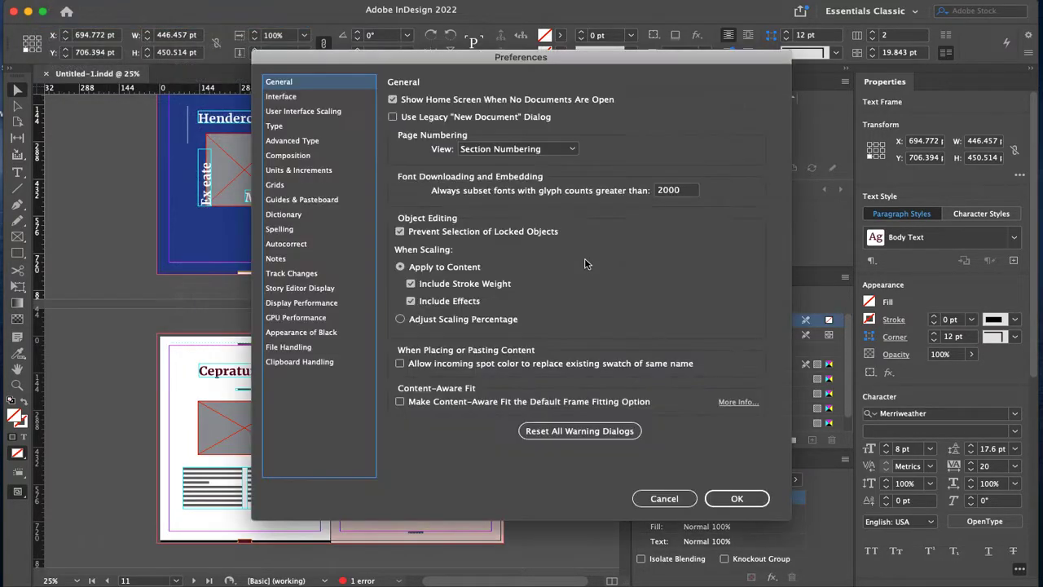
pyautogui.click(284, 98)
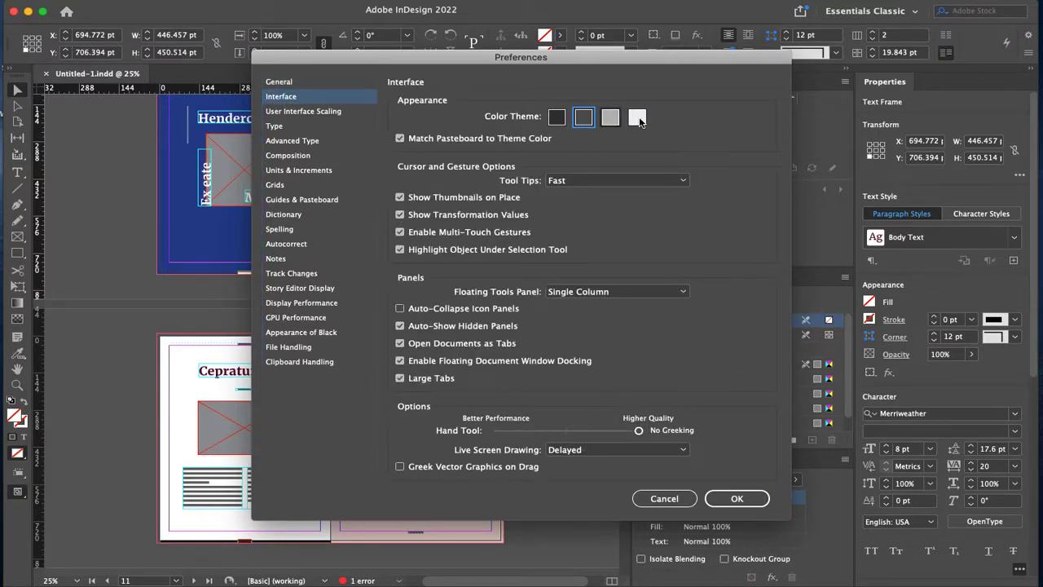
pyautogui.click(610, 117)
pyautogui.click(637, 118)
pyautogui.click(556, 117)
pyautogui.click(582, 118)
pyautogui.click(556, 118)
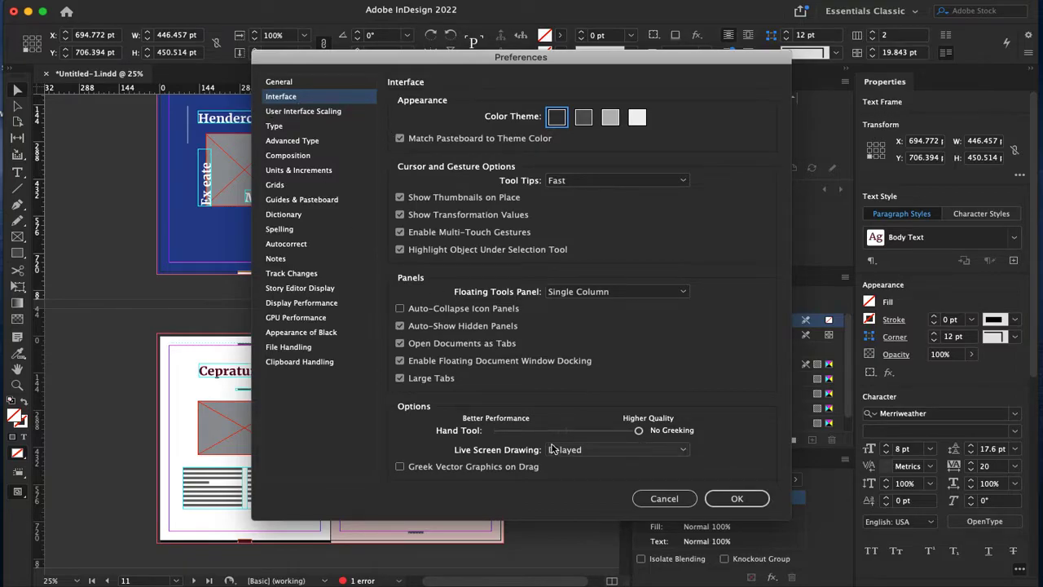
# Step: Browse Preferences sections from General through Spelling to Autocorrect and toggle the autocorrect option
pyautogui.click(285, 82)
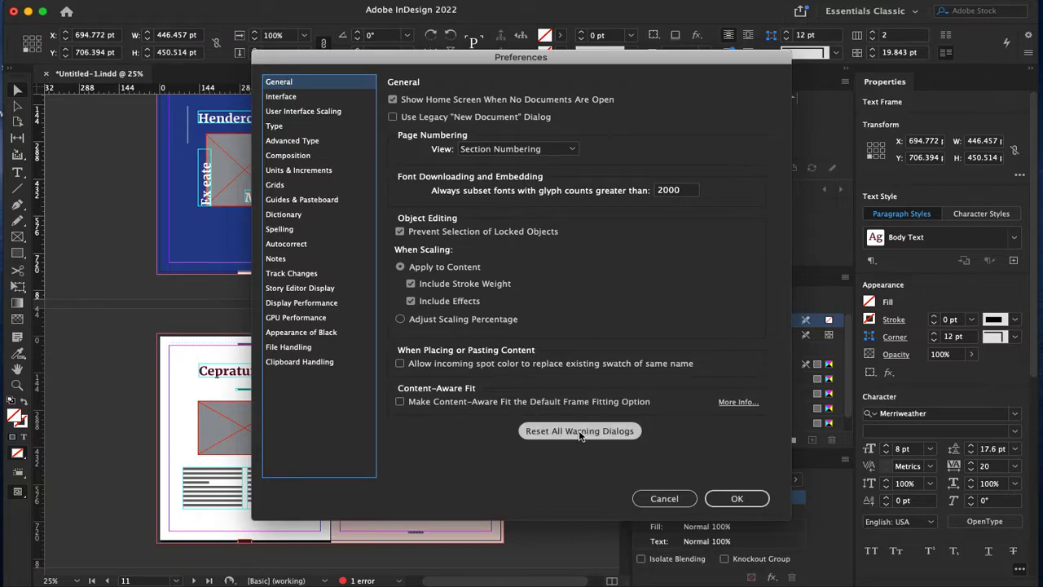
pyautogui.click(307, 99)
pyautogui.click(303, 111)
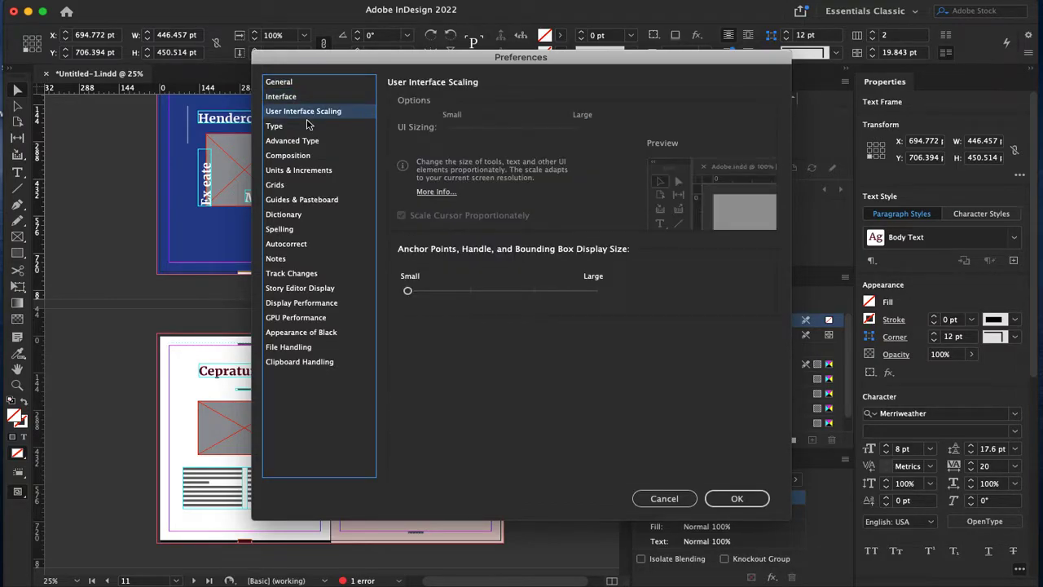
pyautogui.click(301, 127)
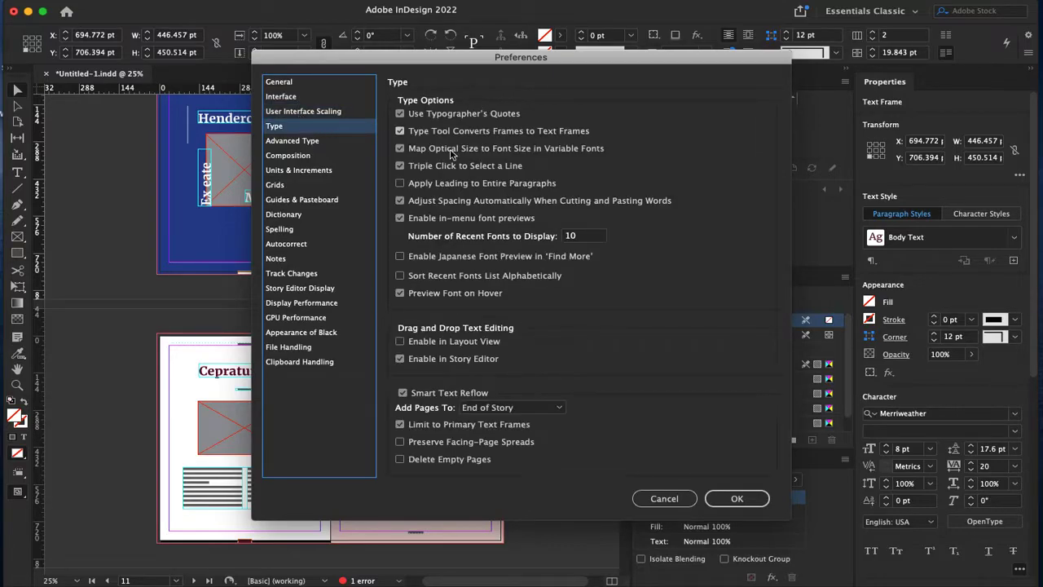
pyautogui.click(299, 169)
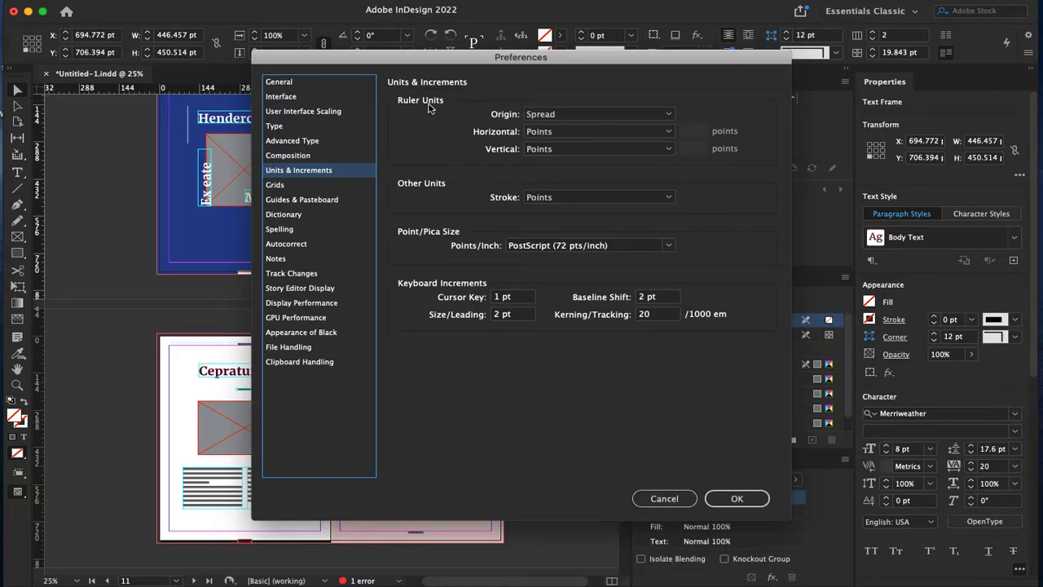
pyautogui.click(298, 187)
pyautogui.click(298, 203)
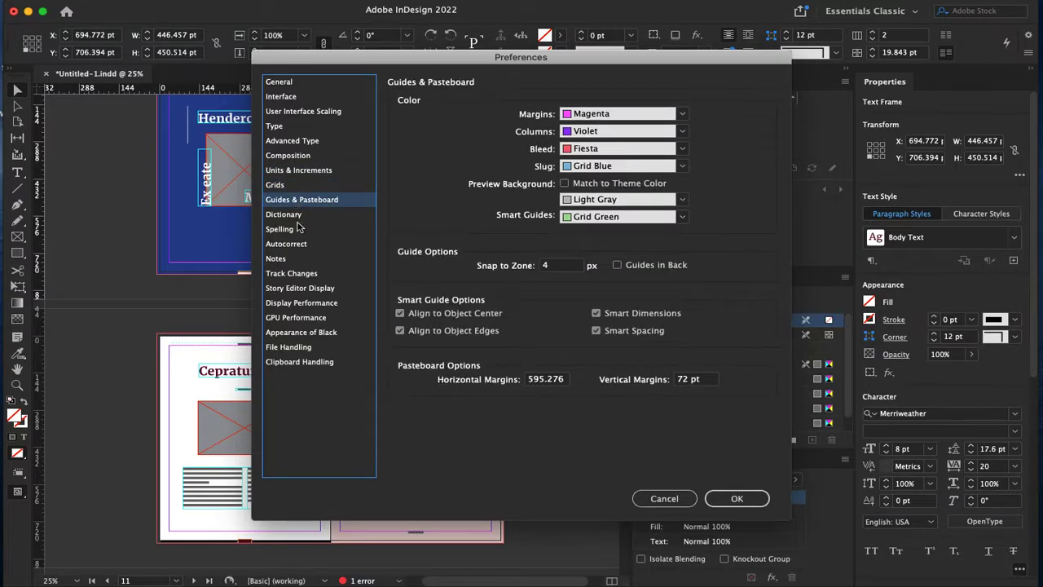
pyautogui.click(298, 216)
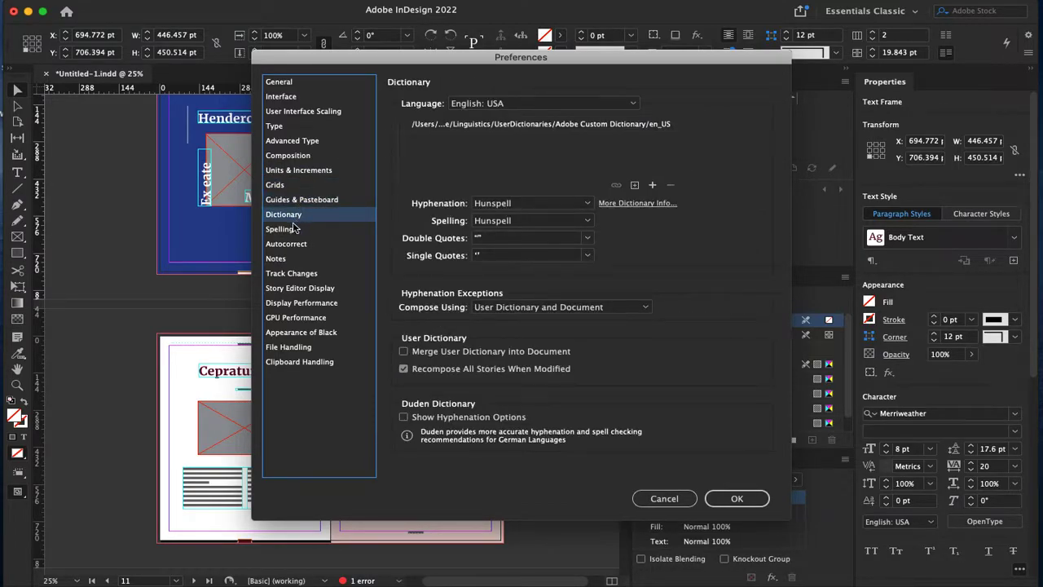
pyautogui.click(297, 230)
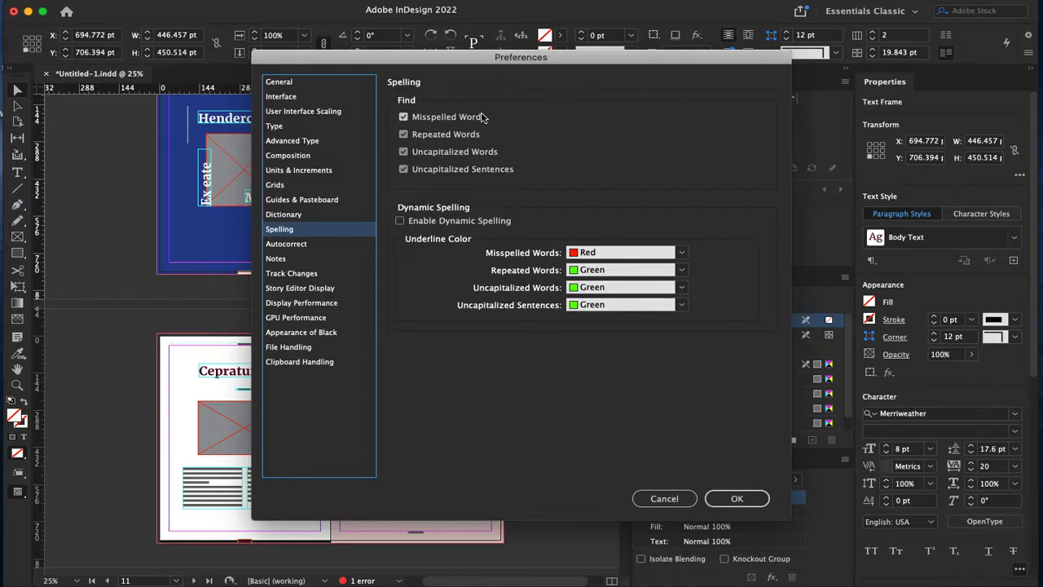
pyautogui.click(285, 244)
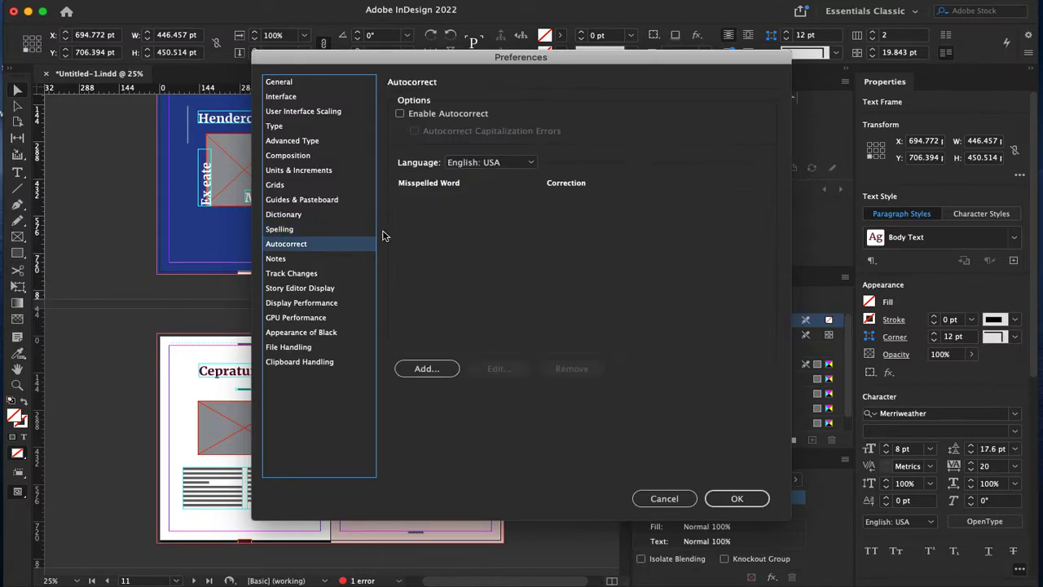
pyautogui.click(432, 114)
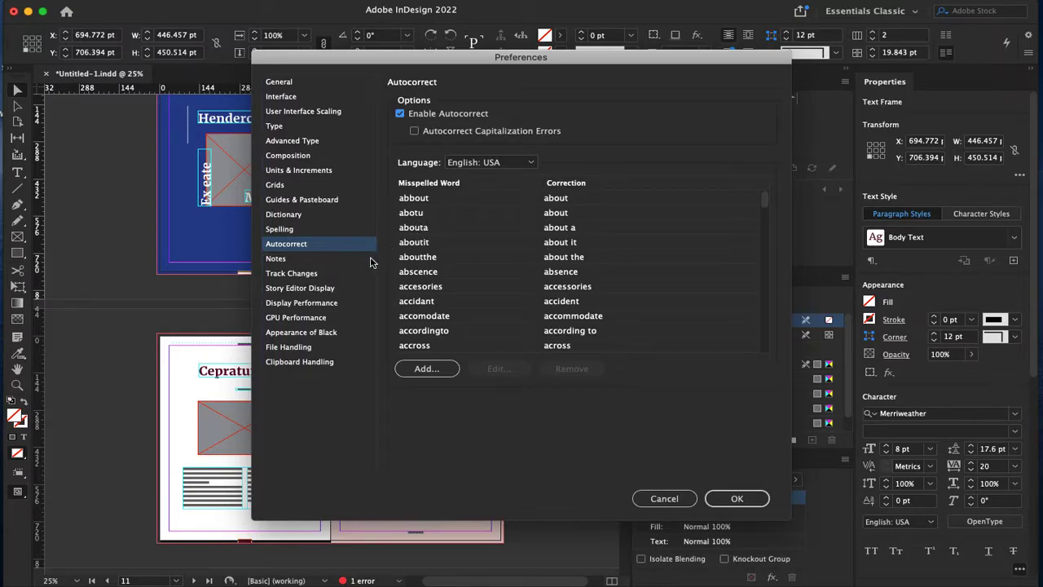
# Step: Show the Display Performance preferences, where Default View is Typical and Greek Type is below 7 pt
pyautogui.click(338, 303)
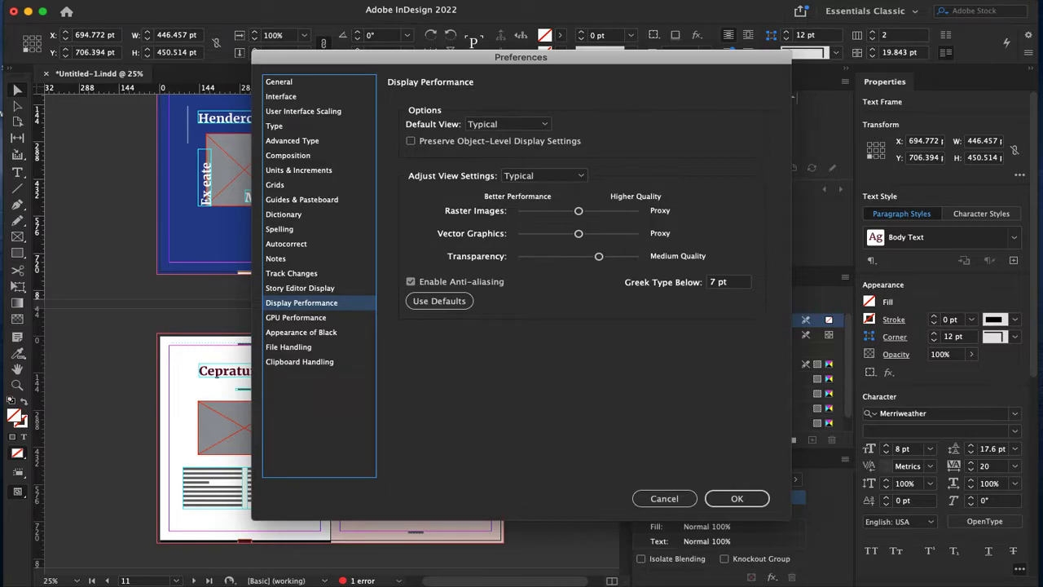
# Step: Set Default View to Fast after trying High Quality and Typical
pyautogui.click(539, 124)
pyautogui.click(527, 167)
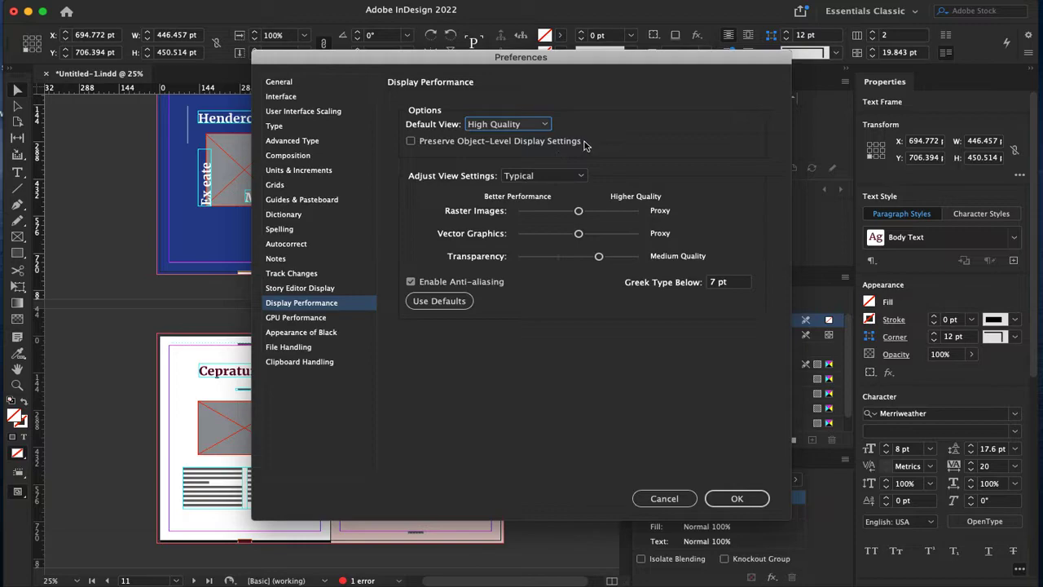
pyautogui.click(539, 126)
pyautogui.click(526, 153)
pyautogui.click(544, 125)
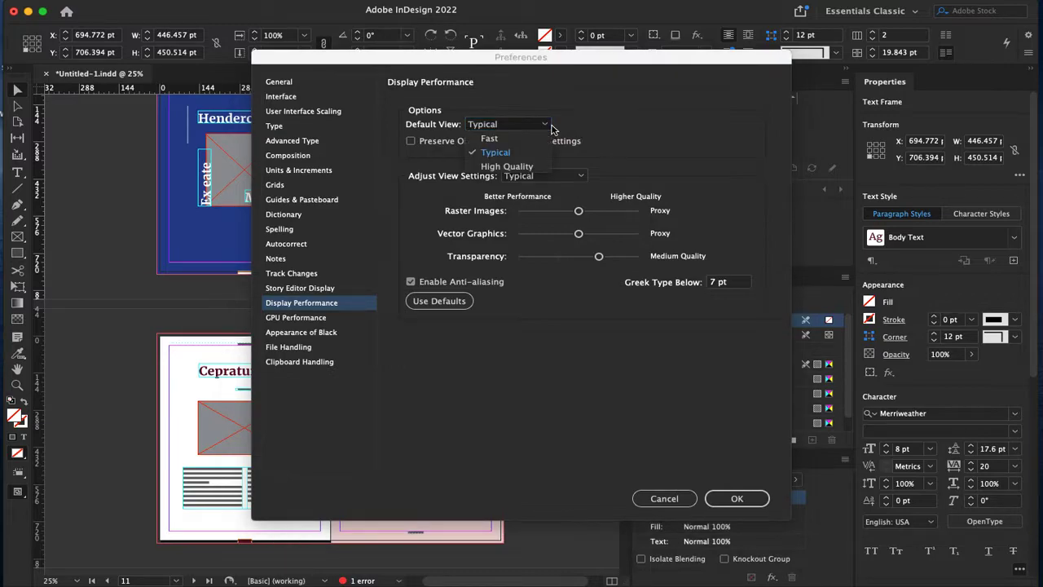
pyautogui.click(538, 140)
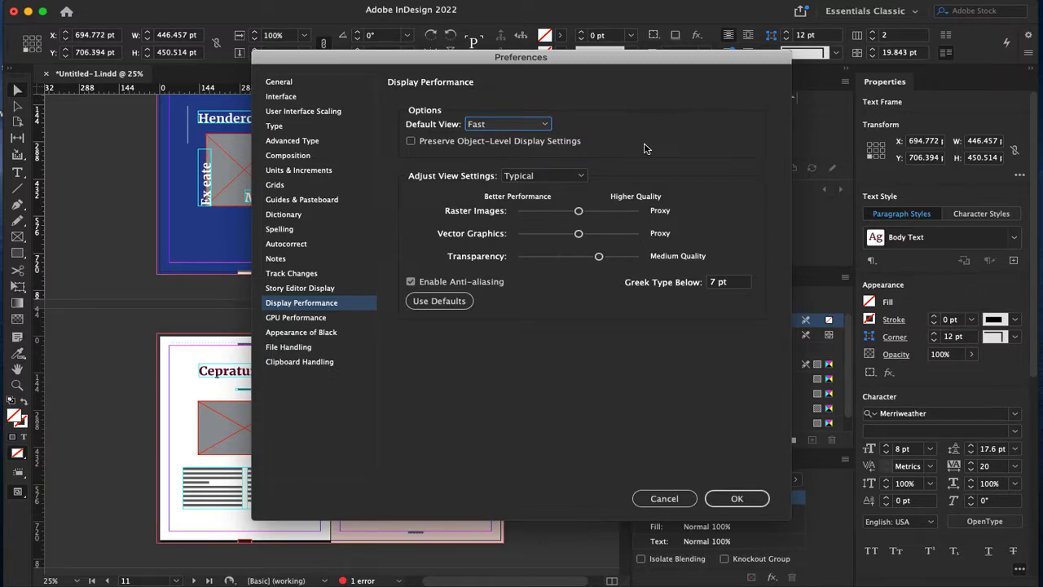
# Step: Set Adjust View Settings to High Quality, review Appearance of Black, and accept the preferences
pyautogui.click(570, 177)
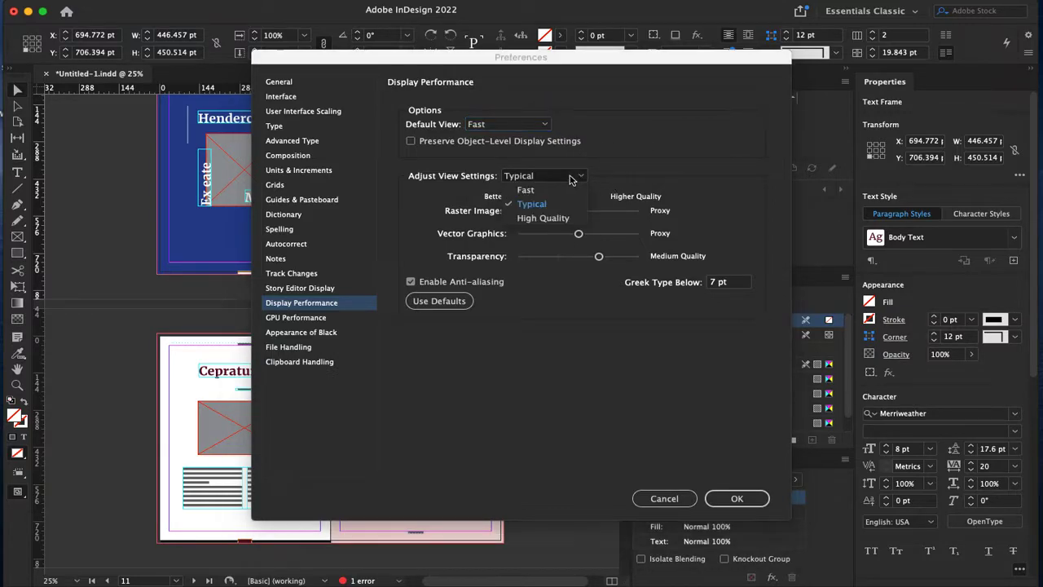
pyautogui.click(525, 190)
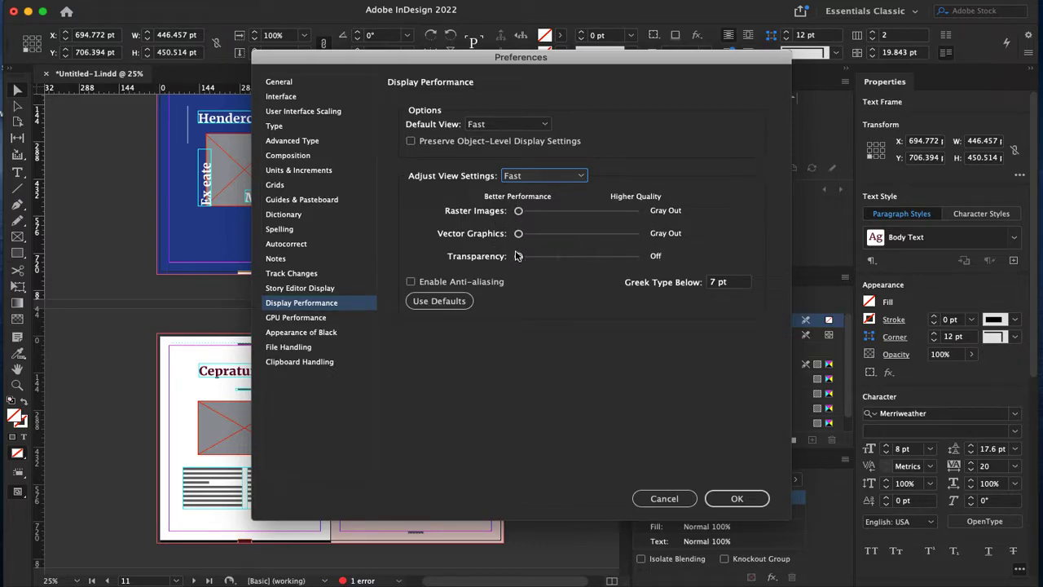
pyautogui.click(531, 180)
pyautogui.click(536, 205)
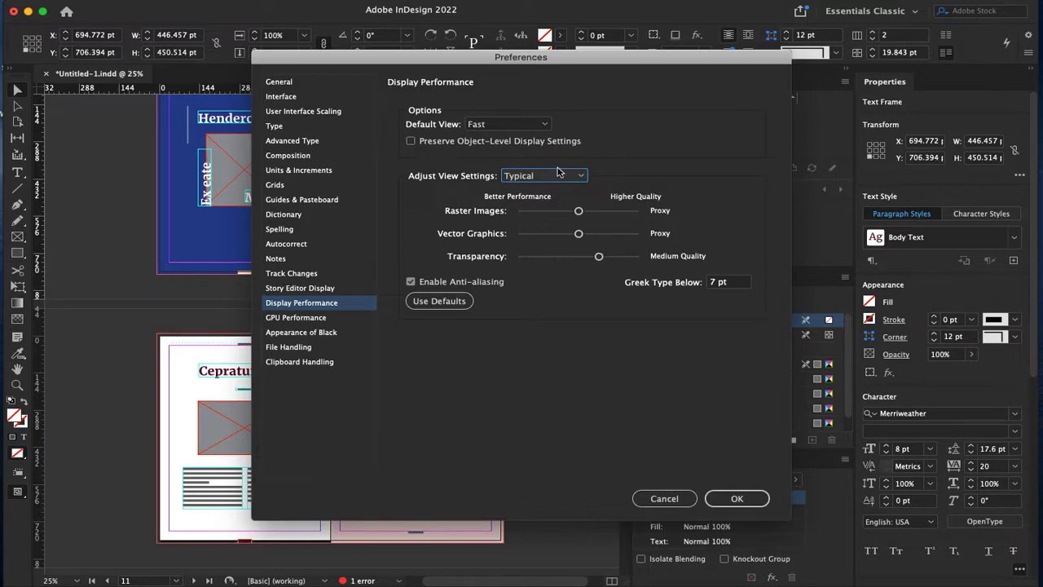
pyautogui.click(561, 173)
pyautogui.click(544, 217)
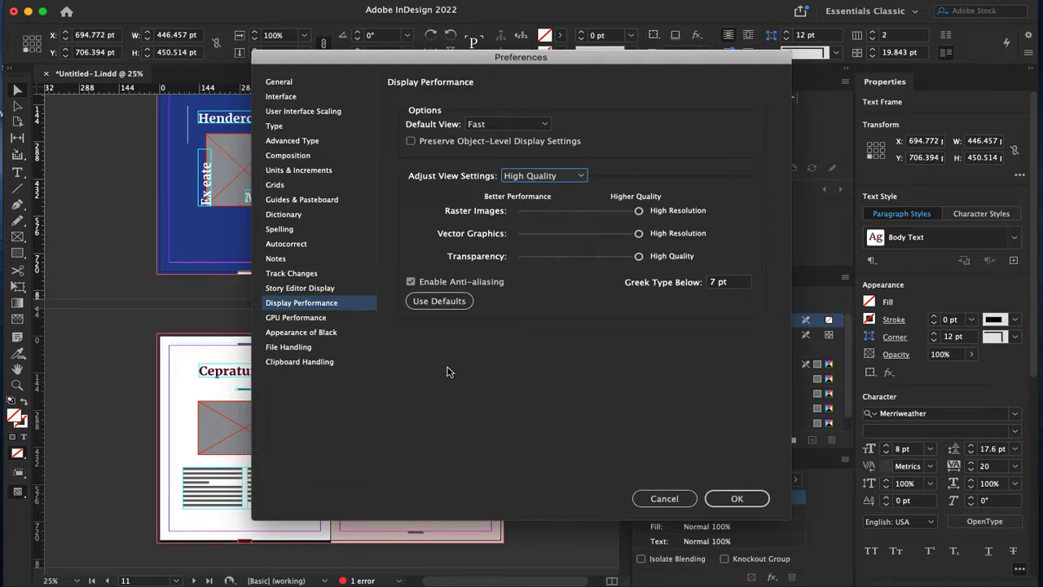
pyautogui.click(333, 333)
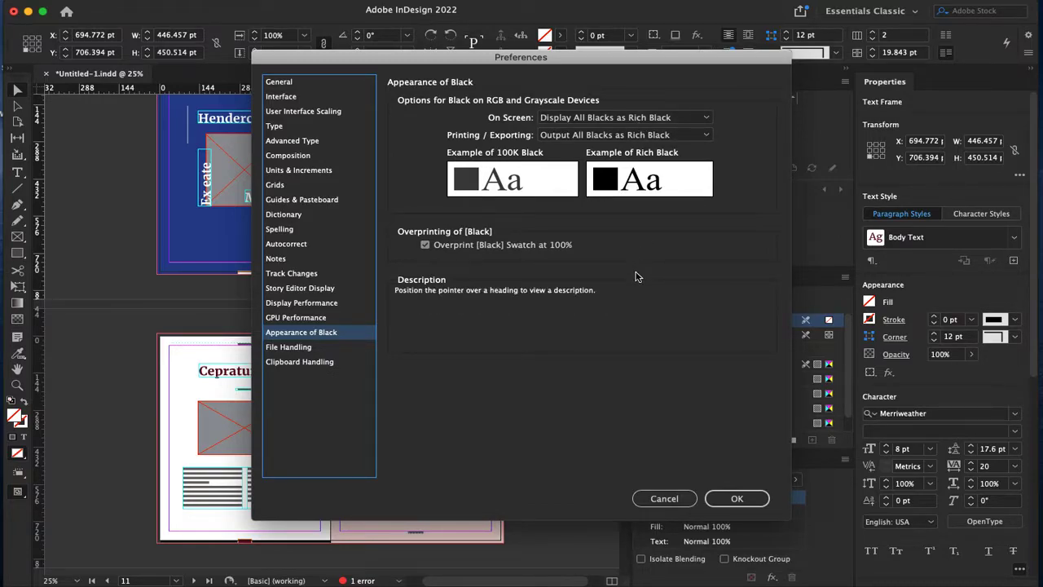
pyautogui.click(735, 497)
pyautogui.scroll(1, 412, 241)
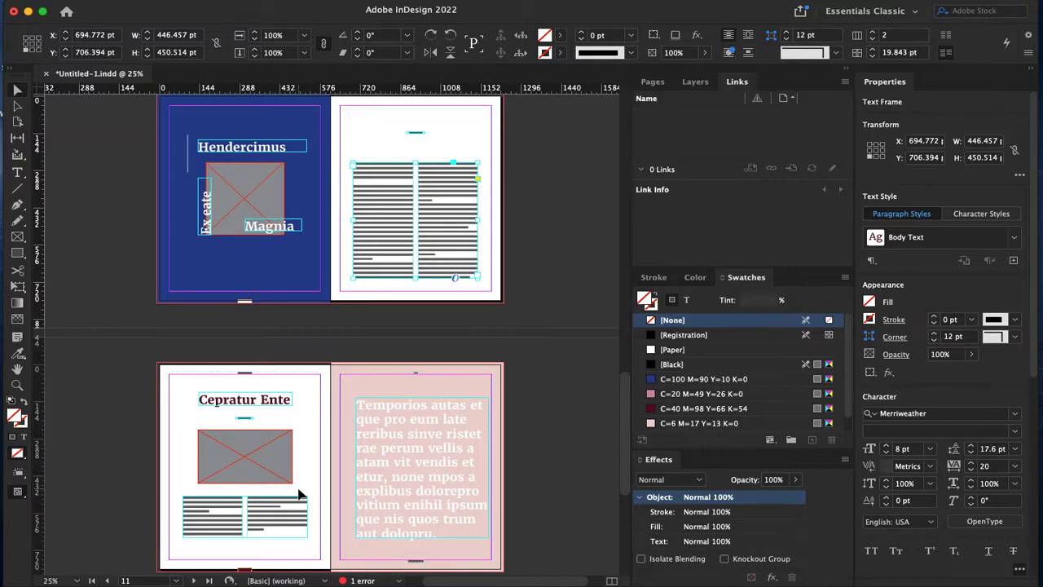
# Step: Zoom and scroll back to the blank left page of the page 6 spread, deselecting the text frame
pyautogui.press('super+1')
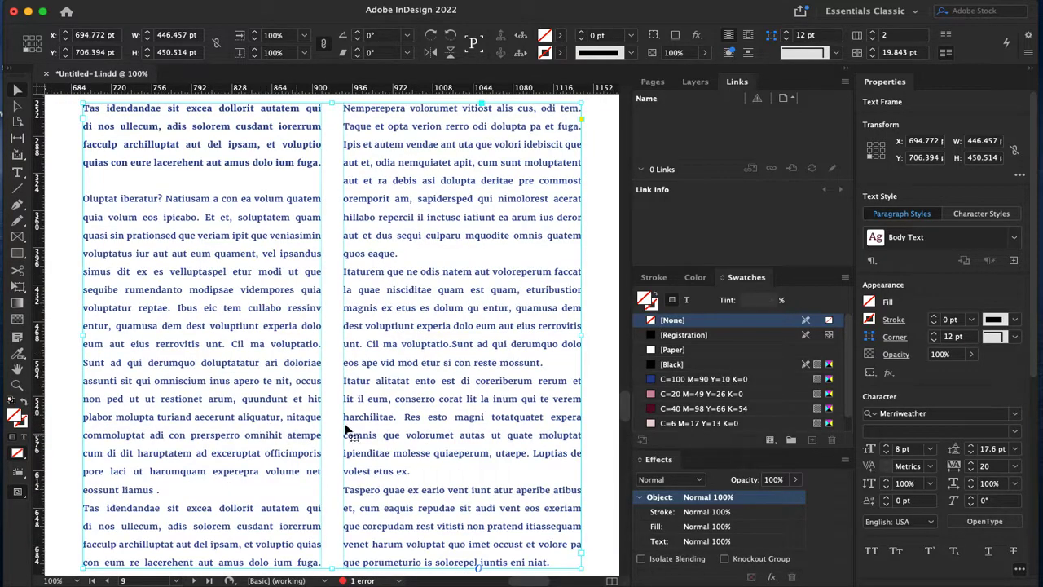
pyautogui.press('super+0')
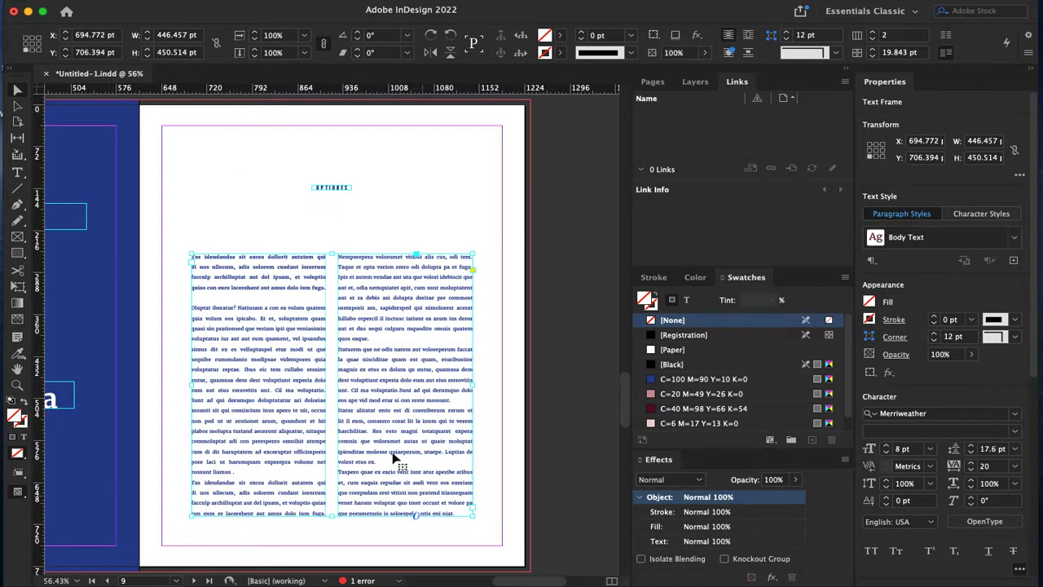
pyautogui.scroll(15, 376, 368)
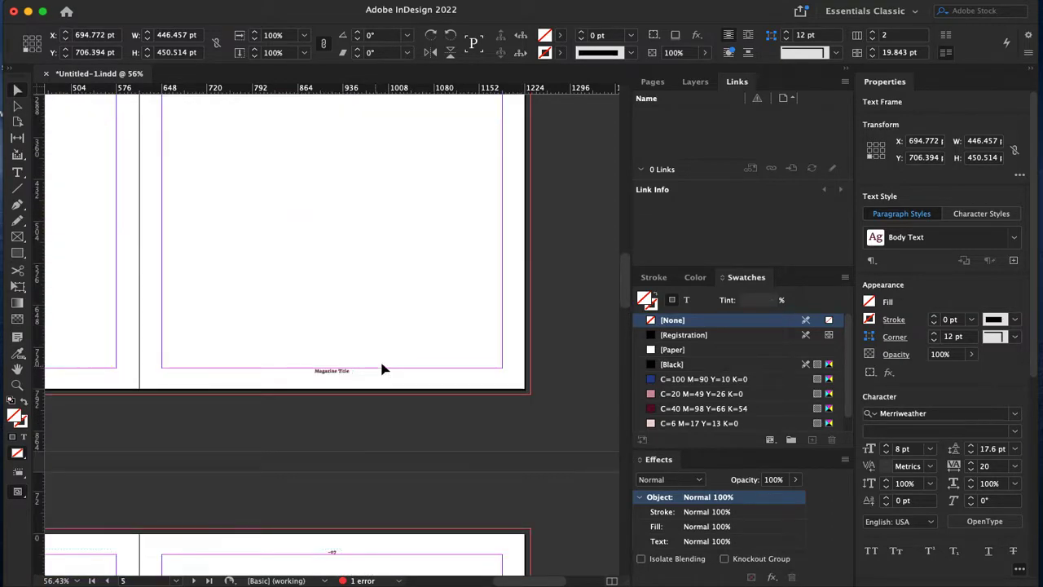
pyautogui.press('super+minus')
pyautogui.press('super+minus')
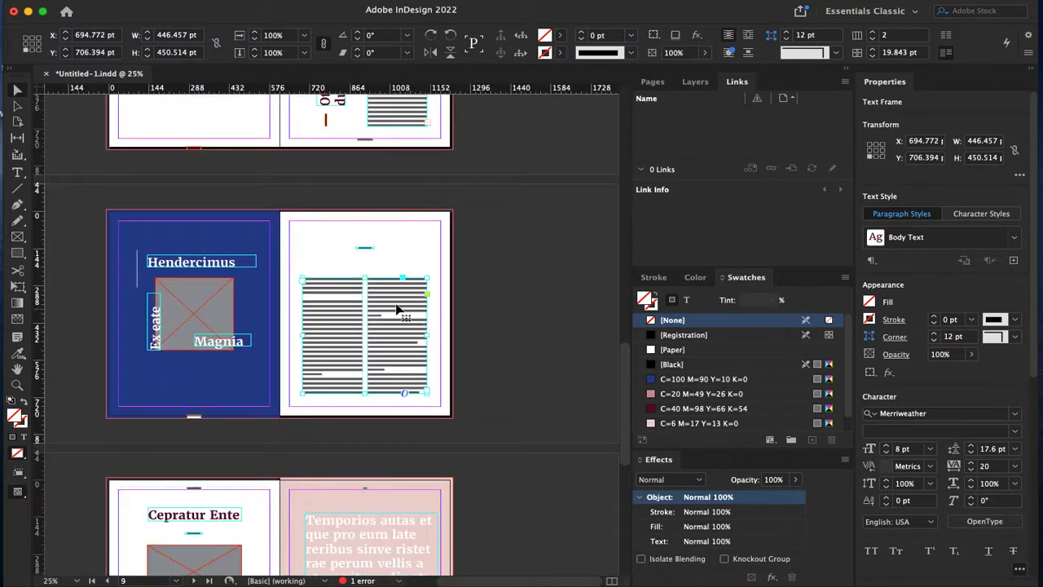
pyautogui.scroll(5, 510, 281)
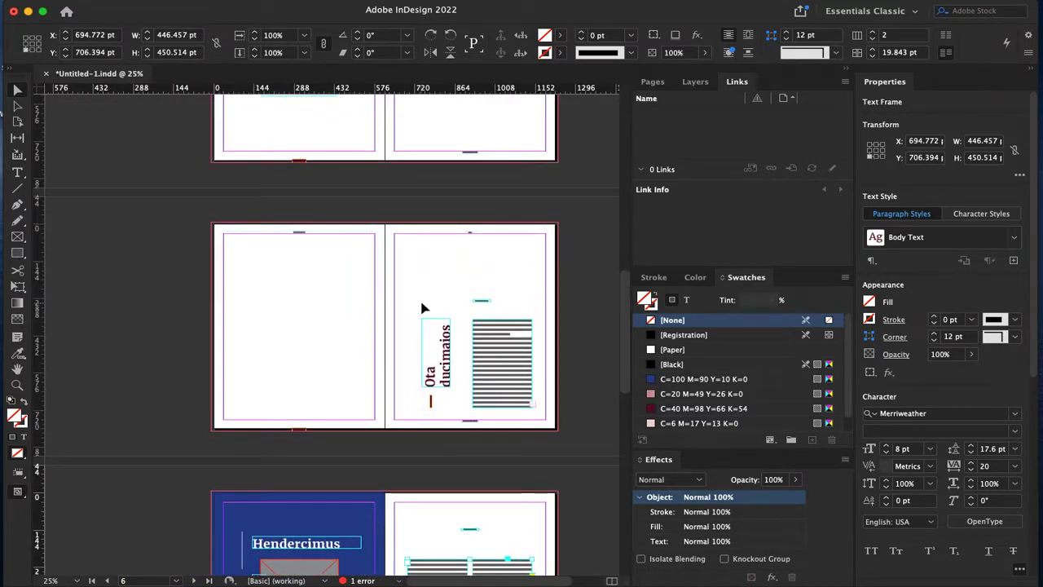
pyautogui.press('alt+super+2')
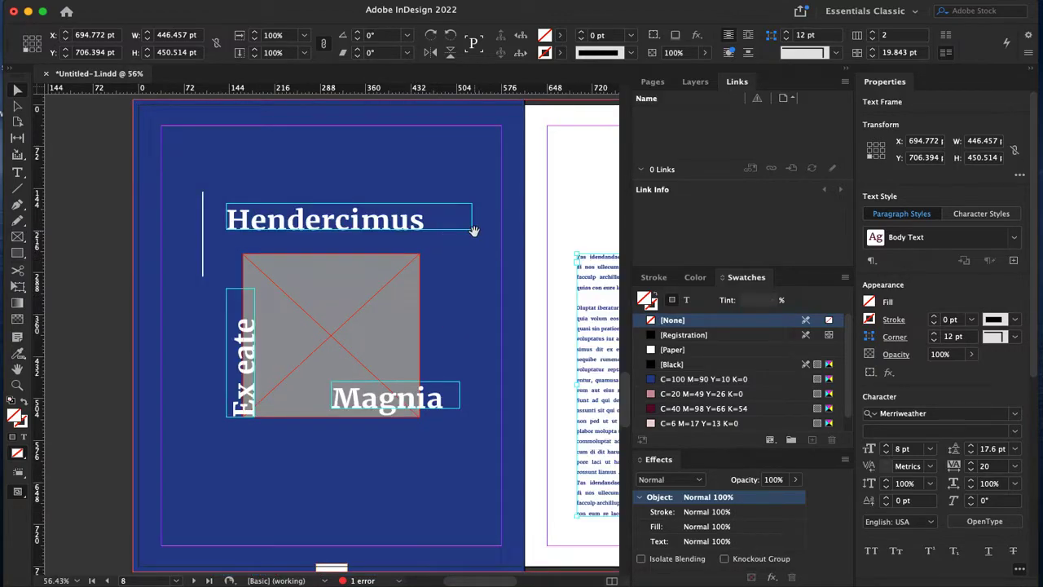
pyautogui.scroll(10, 474, 230)
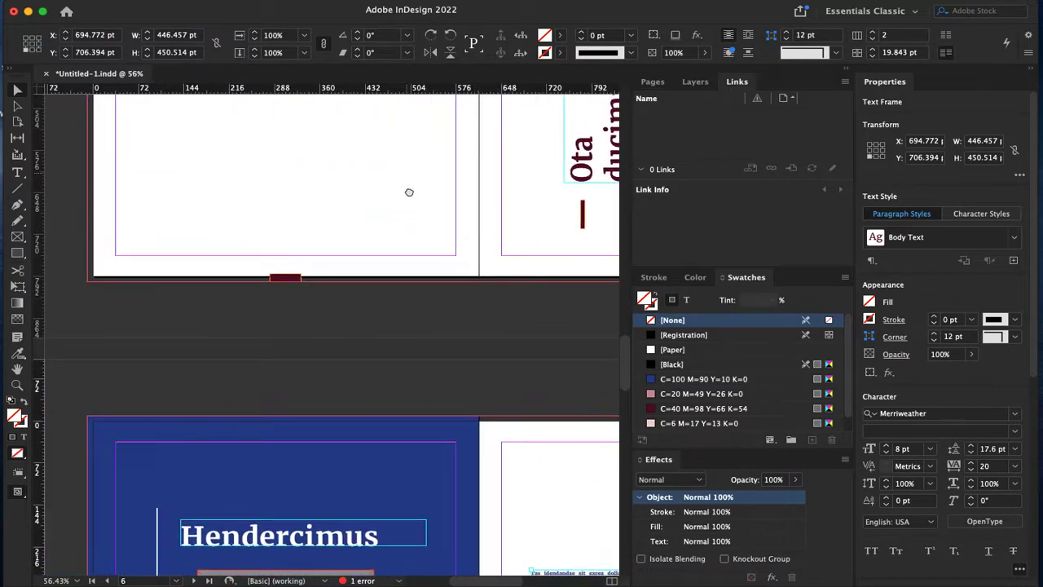
pyautogui.moveTo(431, 493); pyautogui.dragTo(427, 449)
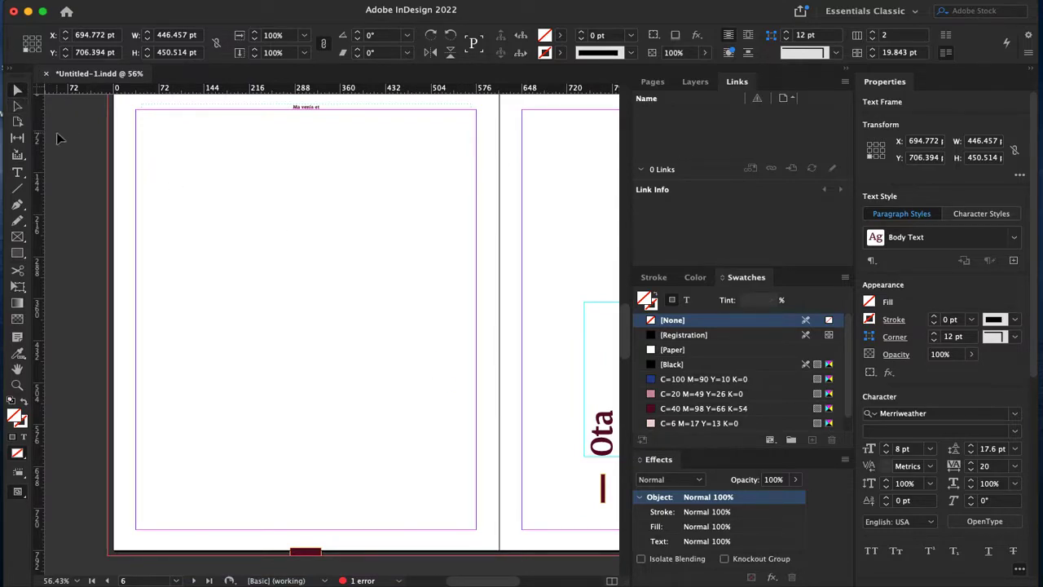
pyautogui.click(191, 203)
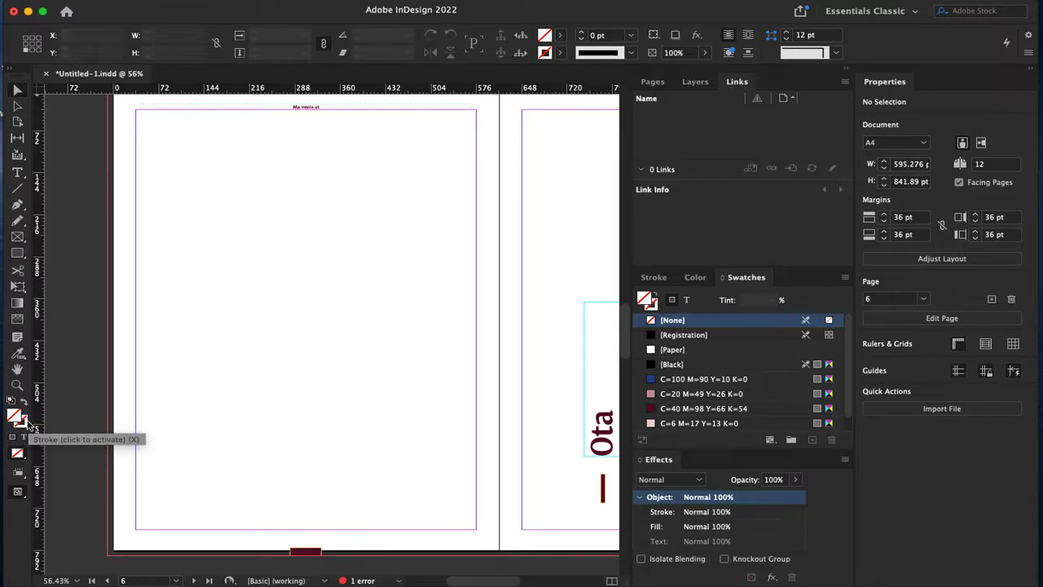
# Step: Draw a 300 × 310 pt rectangle on the left page, fill it C=100 M=90 Y=10 K=0, then pick teal
pyautogui.click(17, 252)
pyautogui.moveTo(215, 173); pyautogui.dragTo(404, 354)
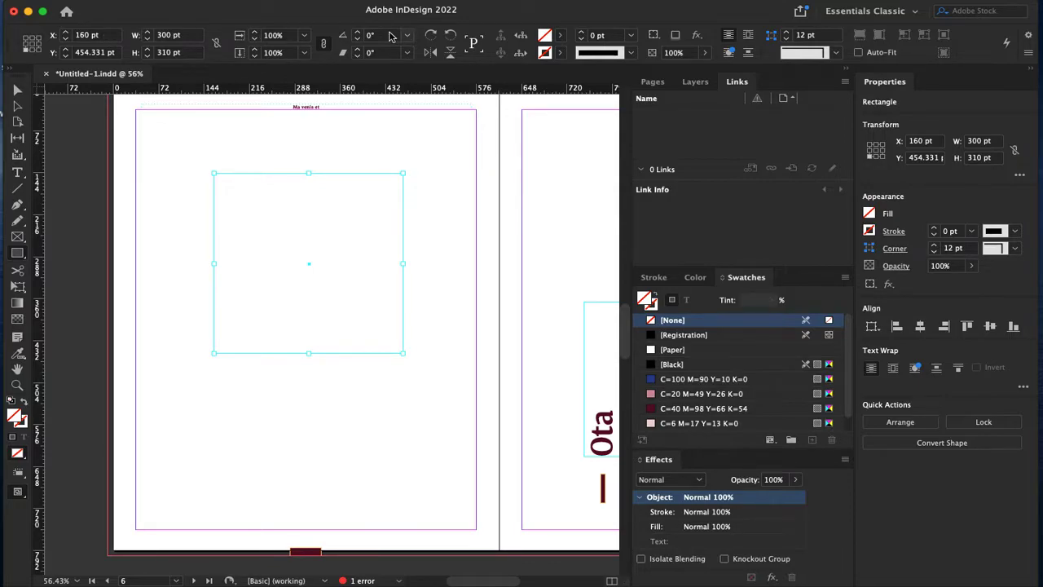
pyautogui.click(550, 38)
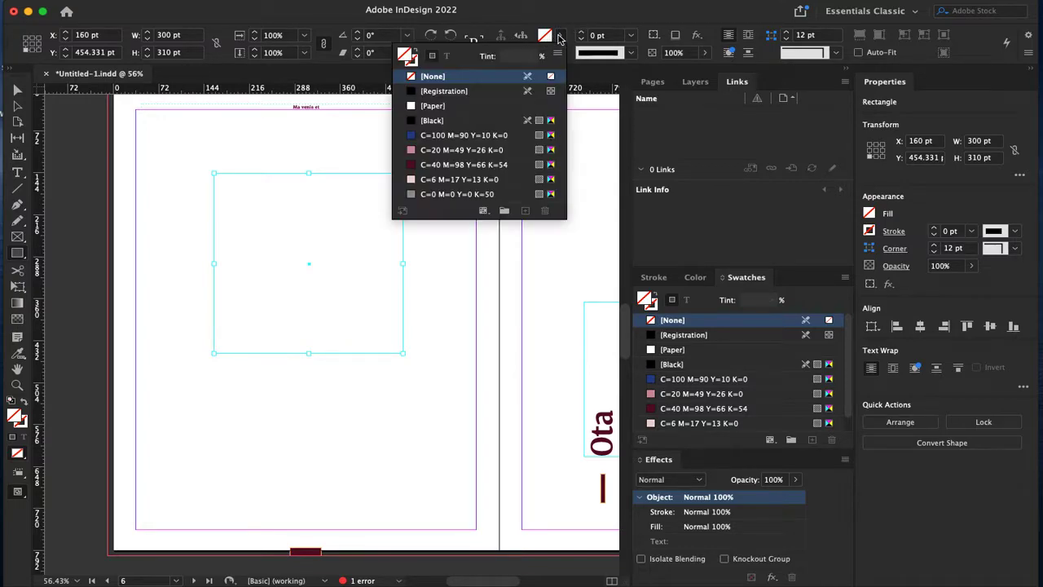
pyautogui.click(465, 135)
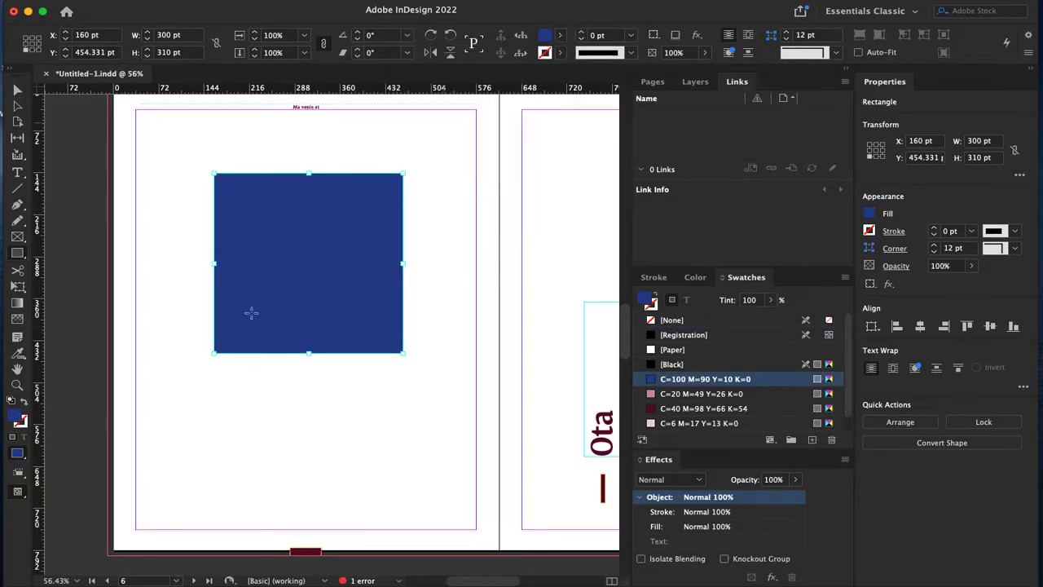
pyautogui.doubleClick(17, 417)
pyautogui.click(446, 303)
# Step: Confirm the teal fill, check the Color and Stroke panels, and give the rectangle a [Black] stroke
pyautogui.click(665, 199)
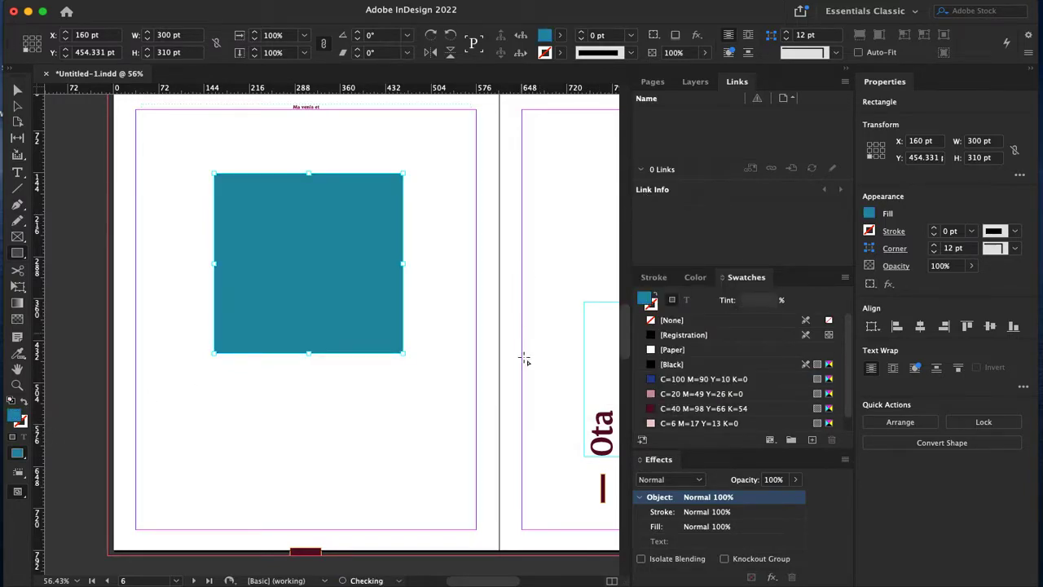
pyautogui.click(695, 277)
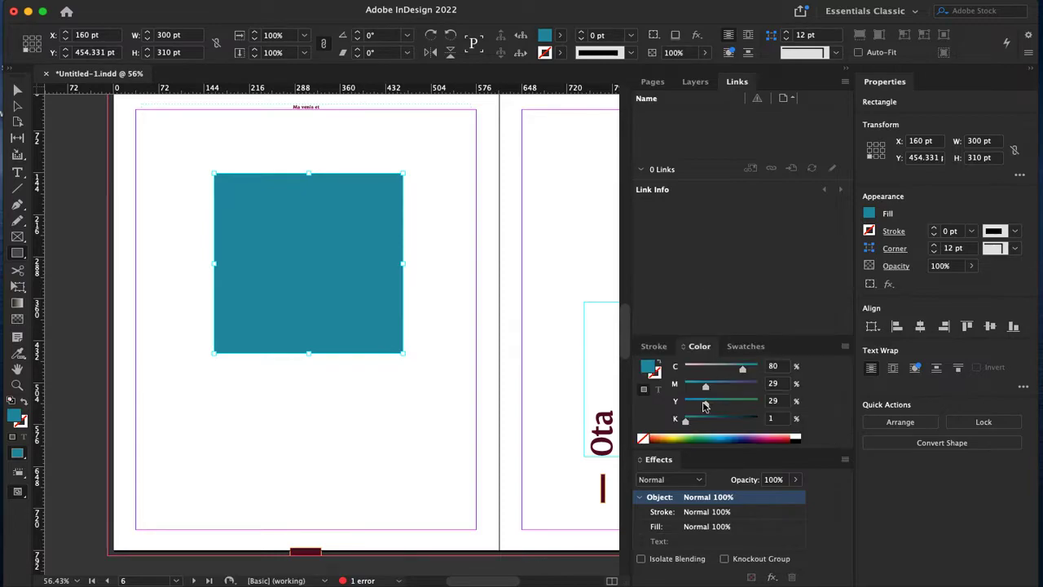
pyautogui.click(653, 346)
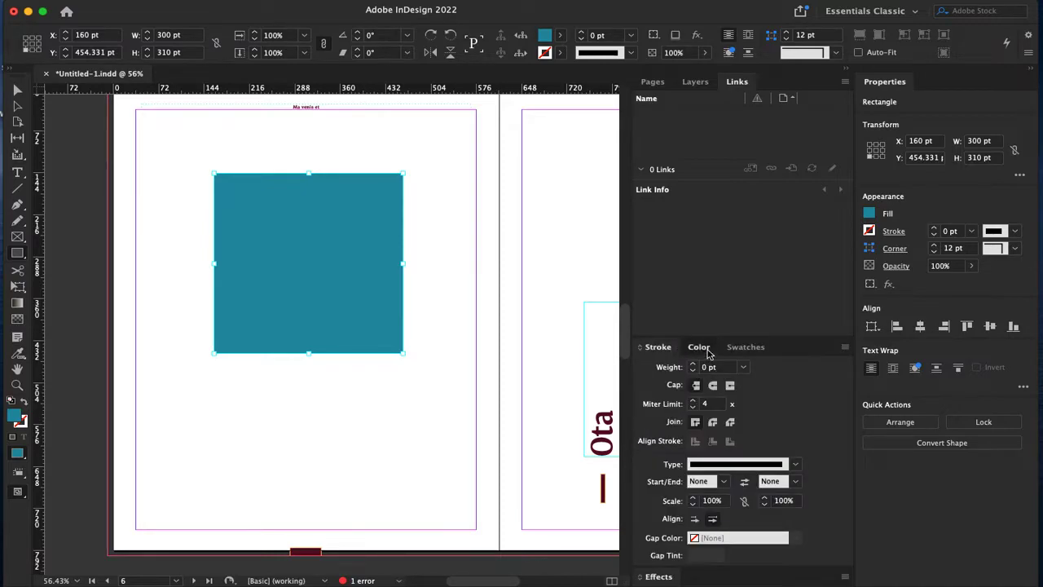
pyautogui.click(699, 347)
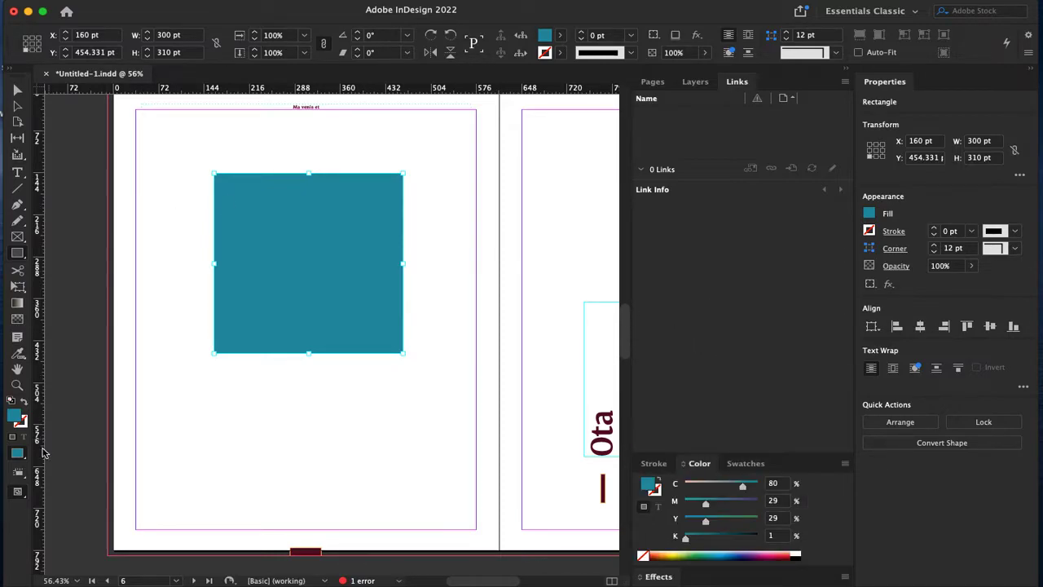
pyautogui.click(560, 54)
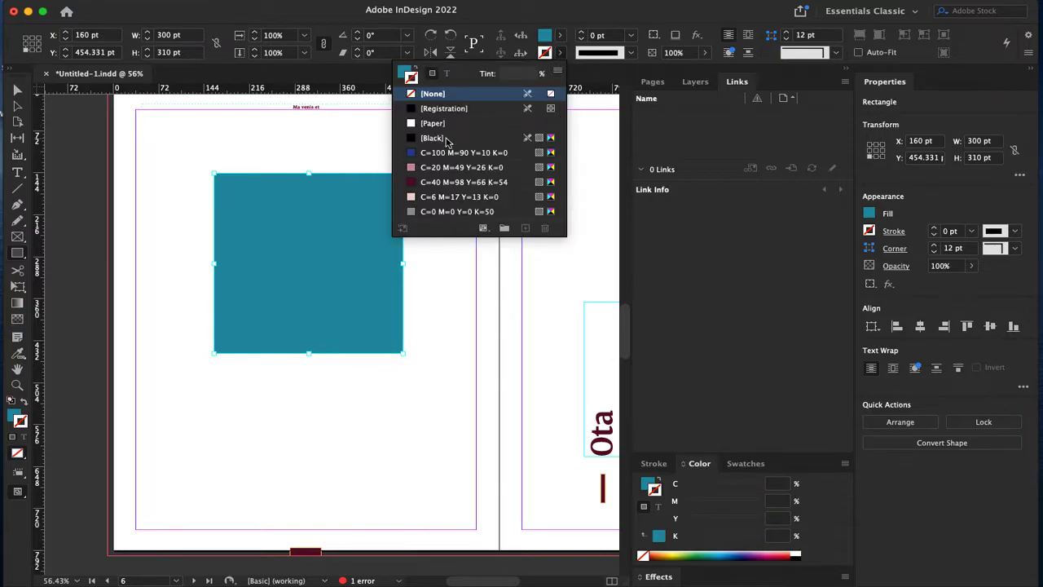
pyautogui.click(447, 140)
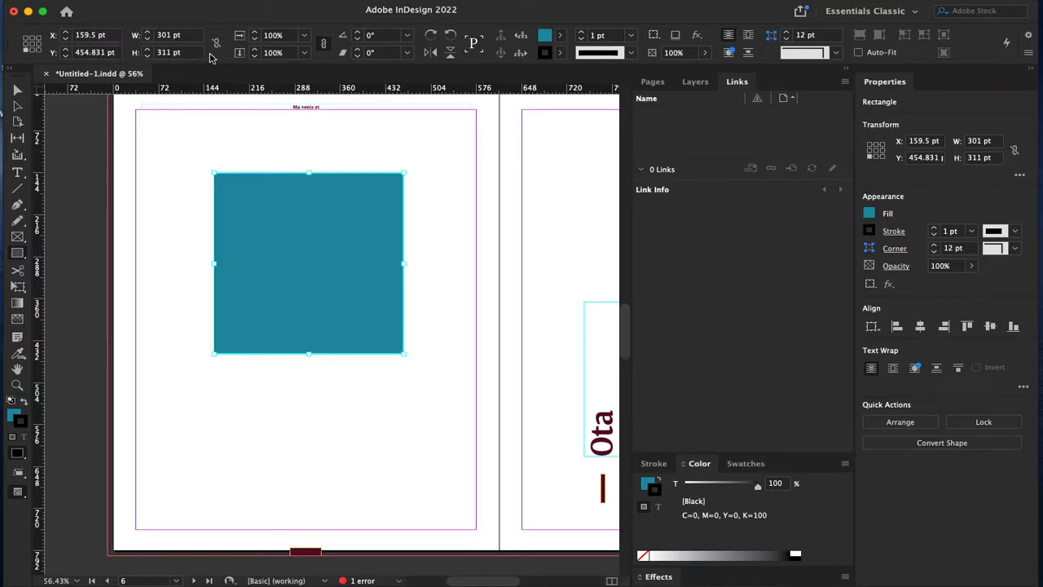
# Step: Shear the rectangle to 30° and 45°, moving it left, then reset the shear to 0°
pyautogui.click(357, 49)
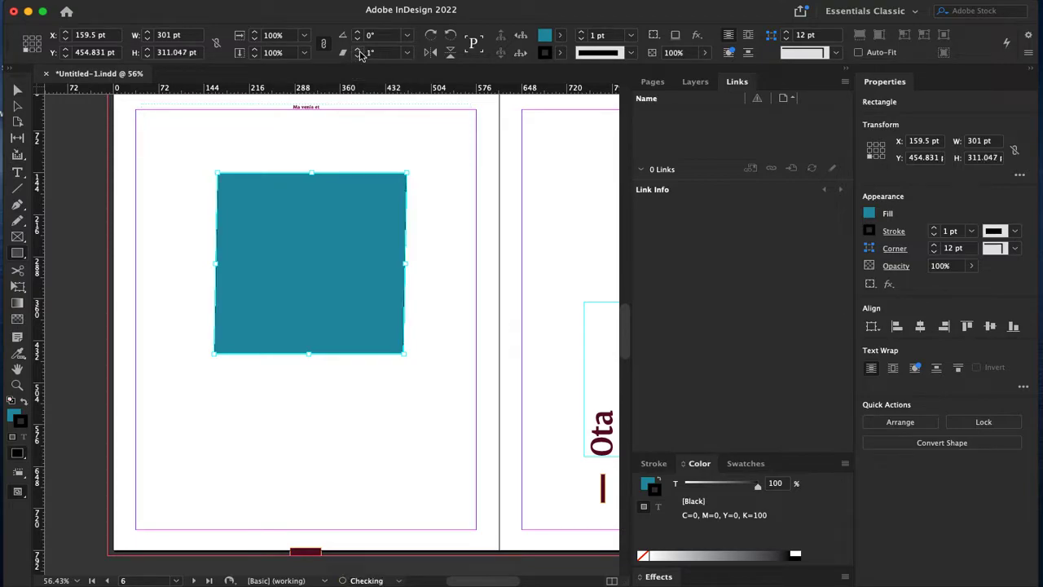
pyautogui.click(407, 52)
pyautogui.click(393, 176)
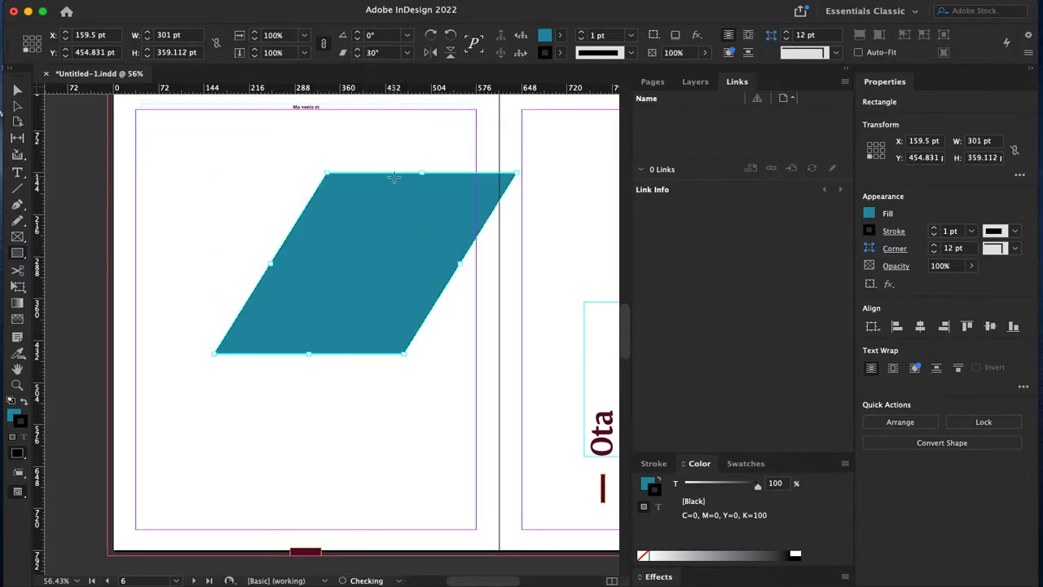
pyautogui.click(17, 89)
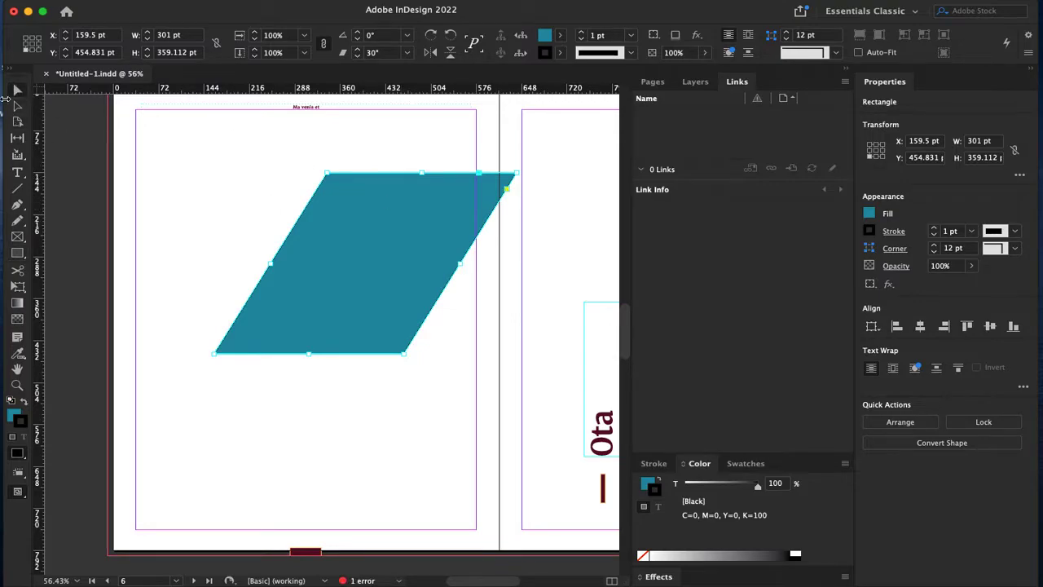
pyautogui.moveTo(424, 238); pyautogui.dragTo(360, 242)
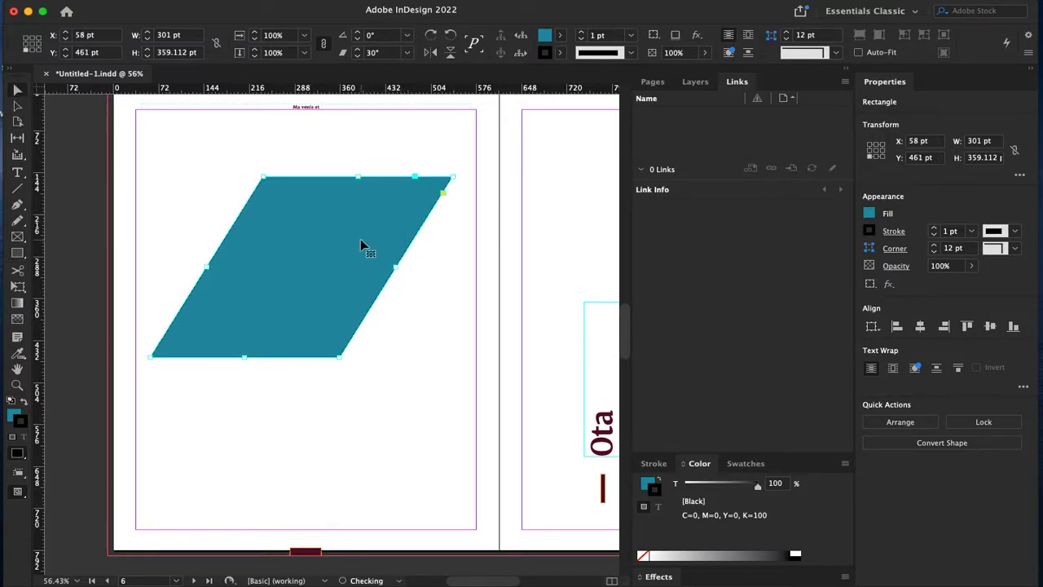
pyautogui.click(407, 53)
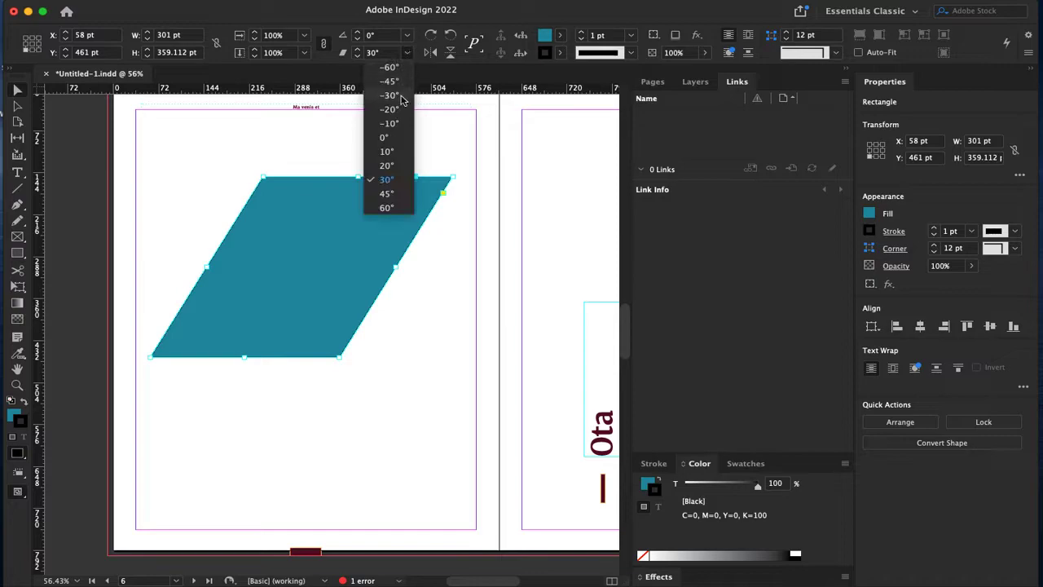
pyautogui.click(387, 193)
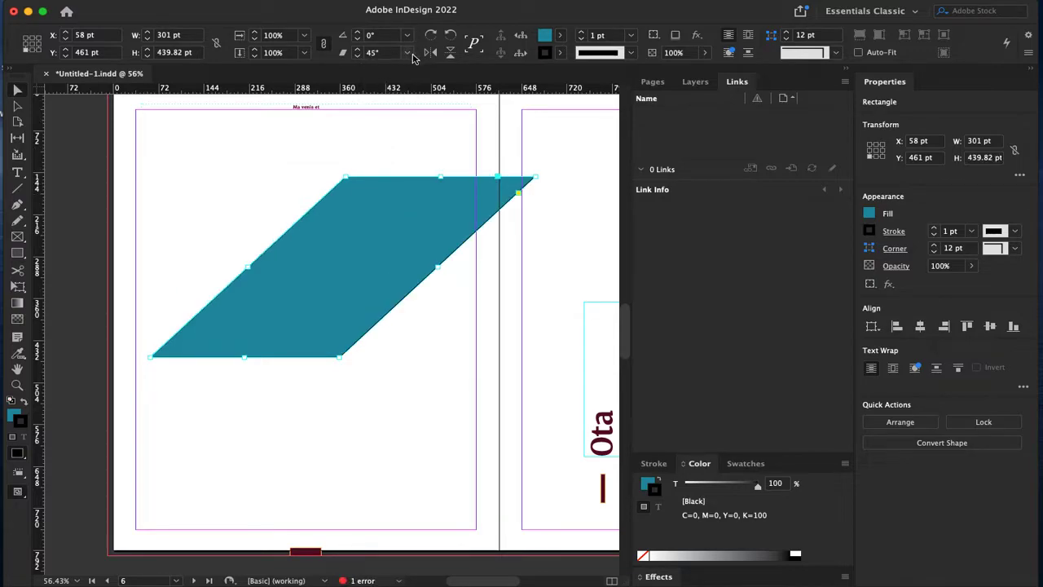
pyautogui.click(407, 53)
pyautogui.click(388, 142)
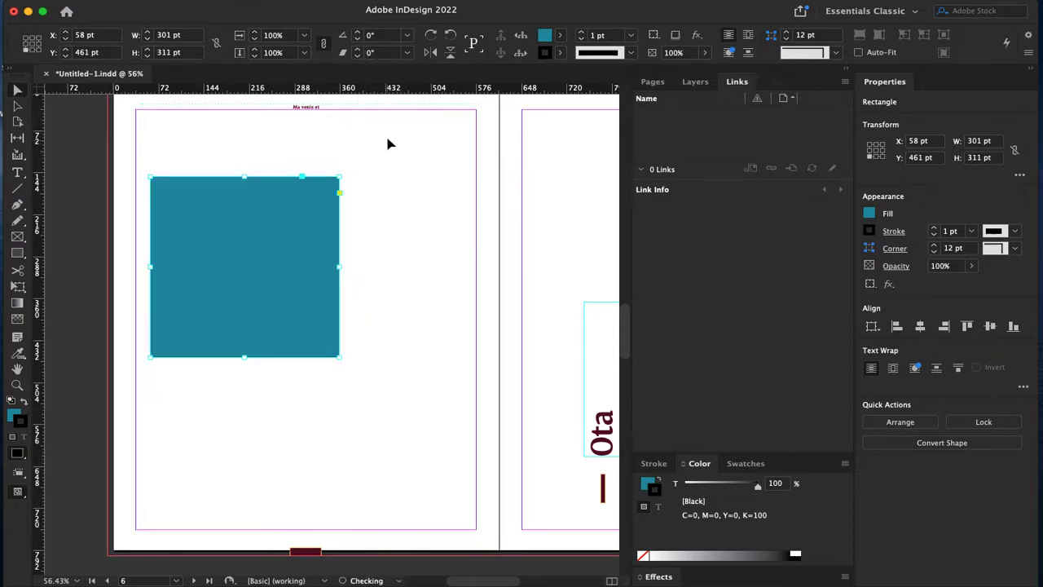
# Step: Try 45° and 90° rotations back to upright, flip it both ways, and centre it on the page
pyautogui.click(407, 35)
pyautogui.click(393, 175)
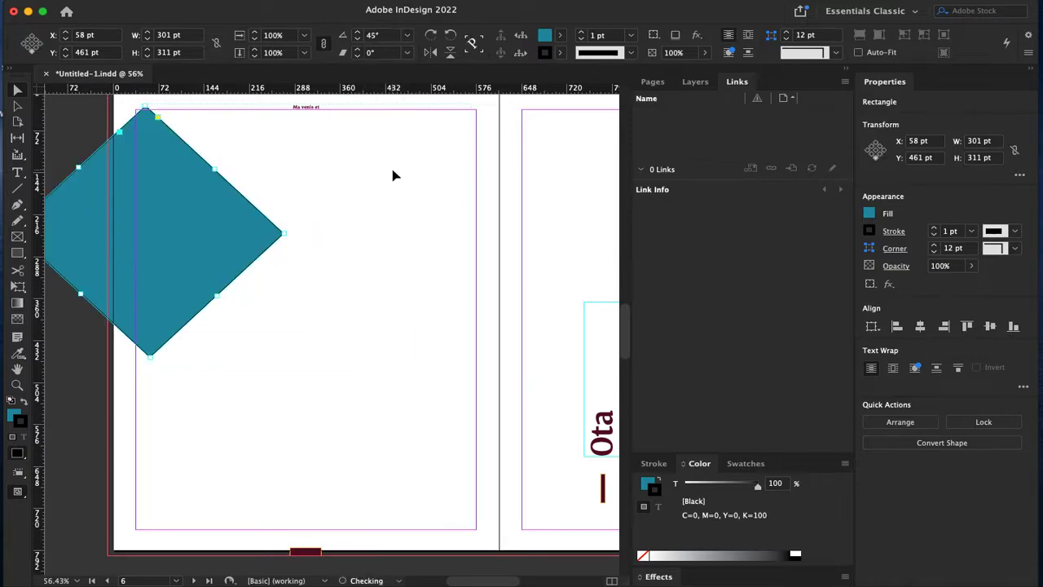
pyautogui.moveTo(149, 240); pyautogui.dragTo(280, 263)
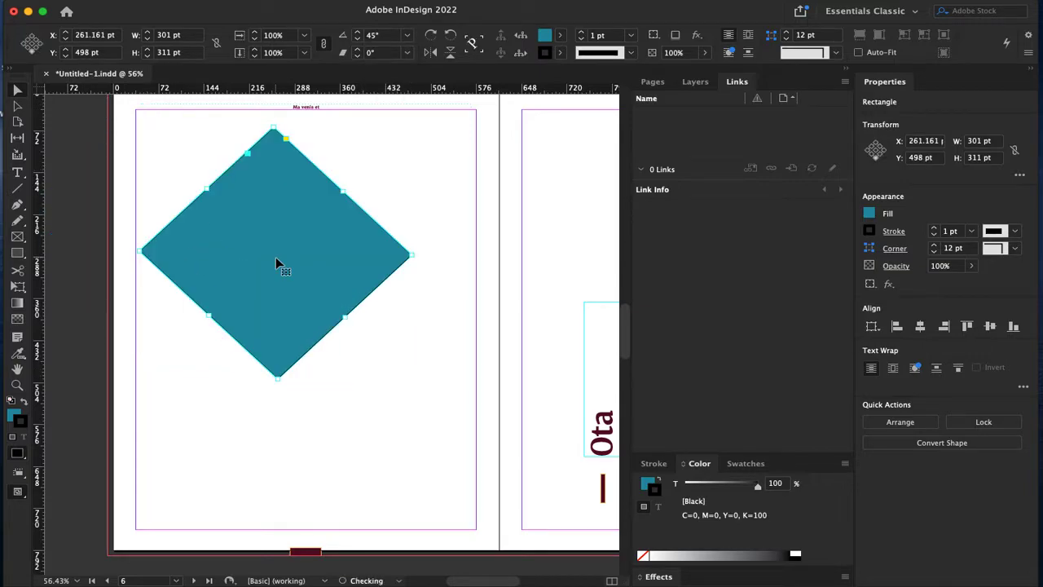
pyautogui.click(408, 35)
pyautogui.click(385, 147)
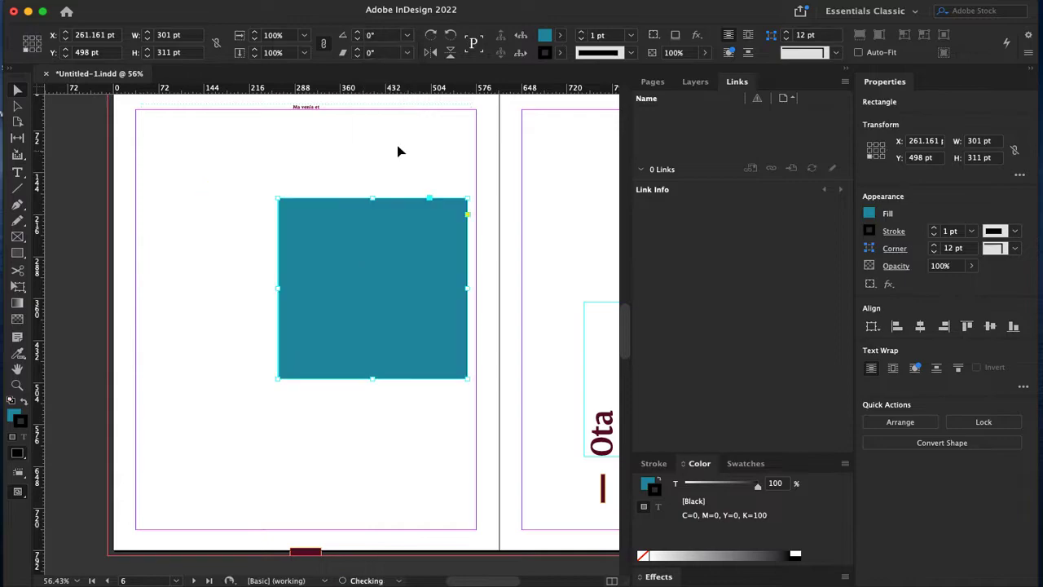
pyautogui.click(449, 35)
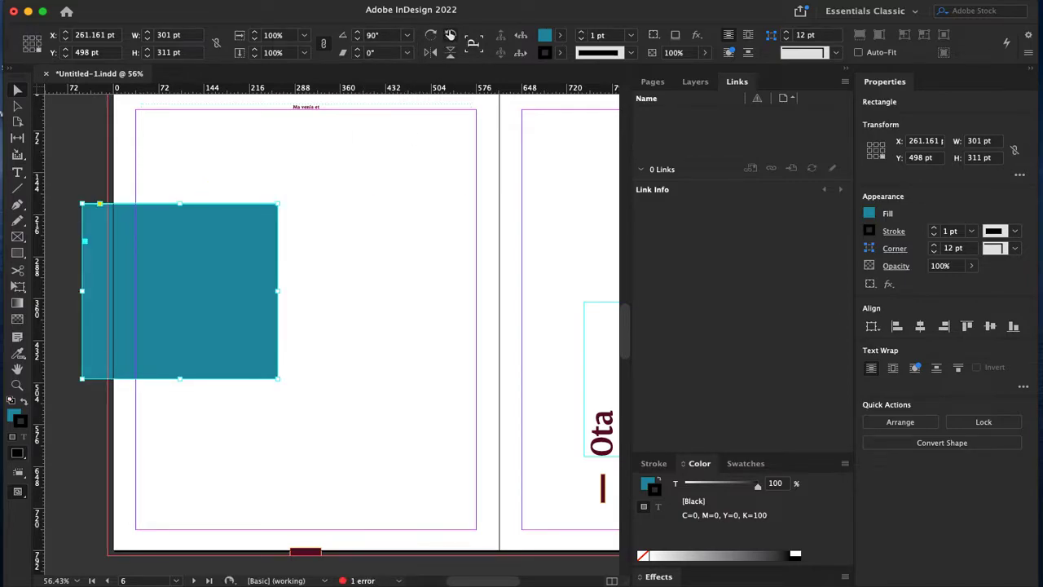
pyautogui.click(430, 35)
pyautogui.click(431, 53)
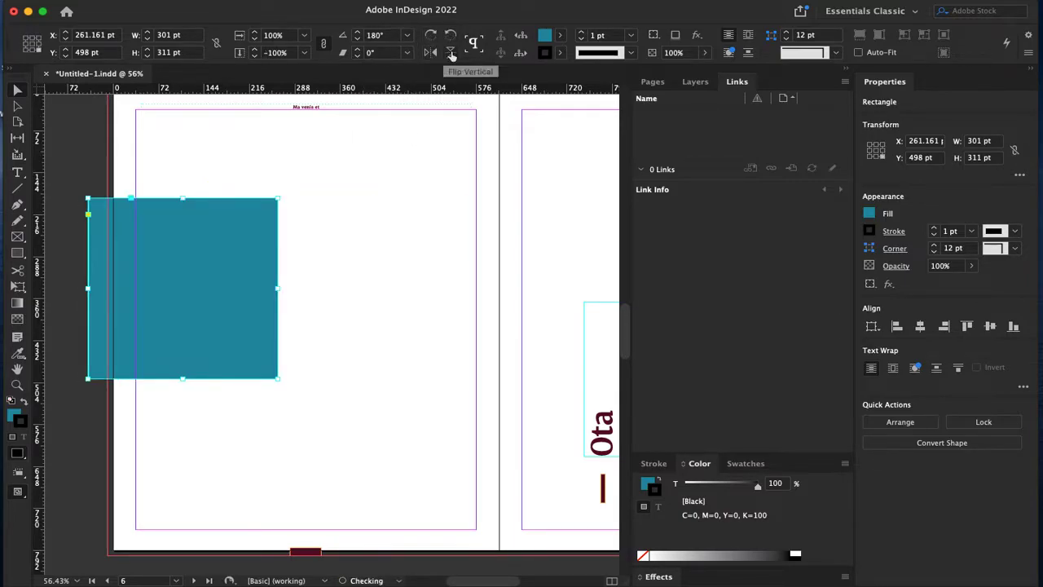
pyautogui.click(450, 52)
pyautogui.moveTo(241, 446); pyautogui.dragTo(383, 279)
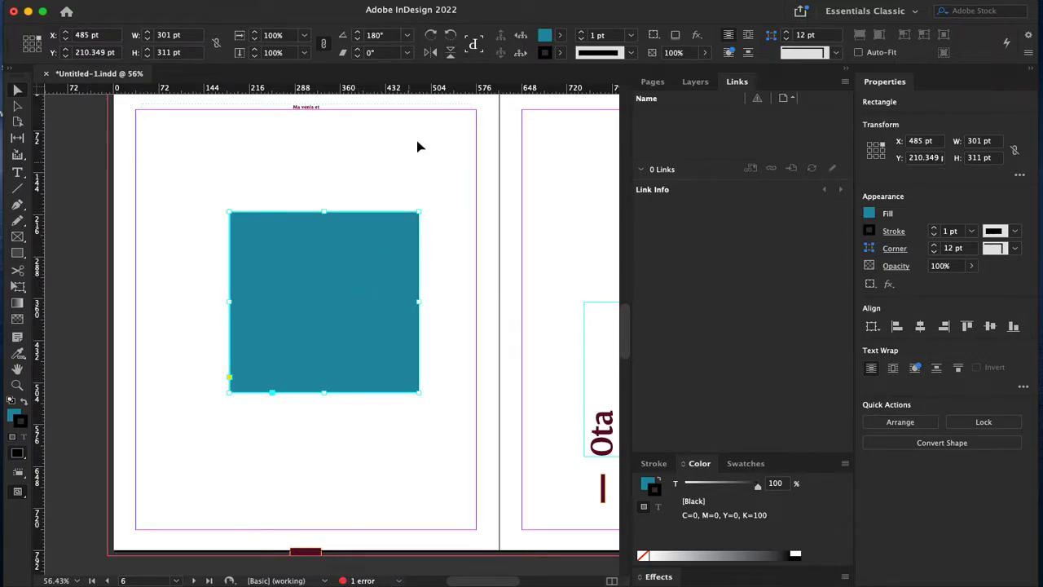
# Step: Give the teal square a 10 pt Thin - Thin stroke and a drop shadow
pyautogui.click(559, 57)
pyautogui.click(559, 57)
pyautogui.click(634, 53)
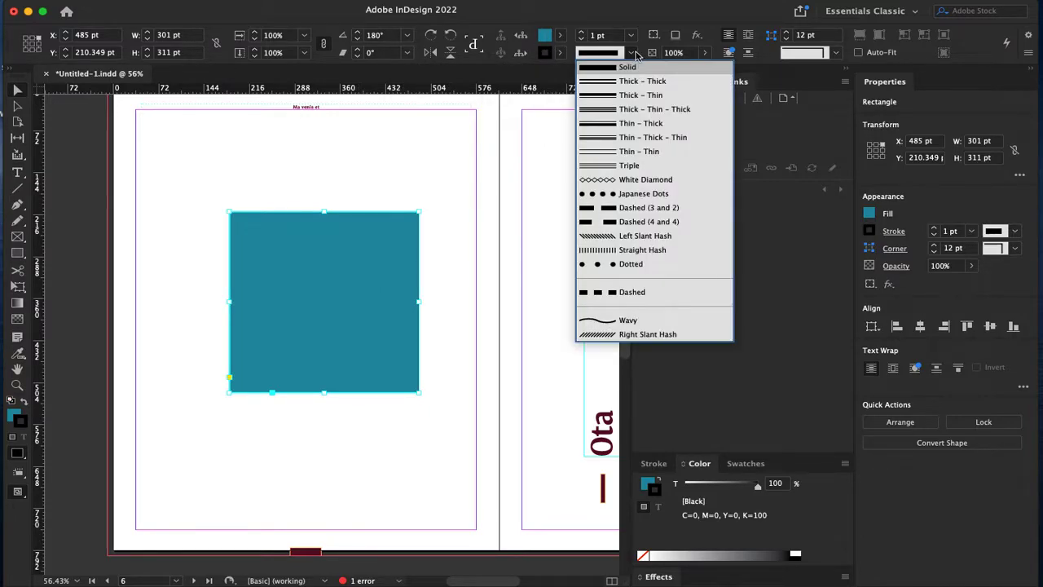
pyautogui.click(642, 165)
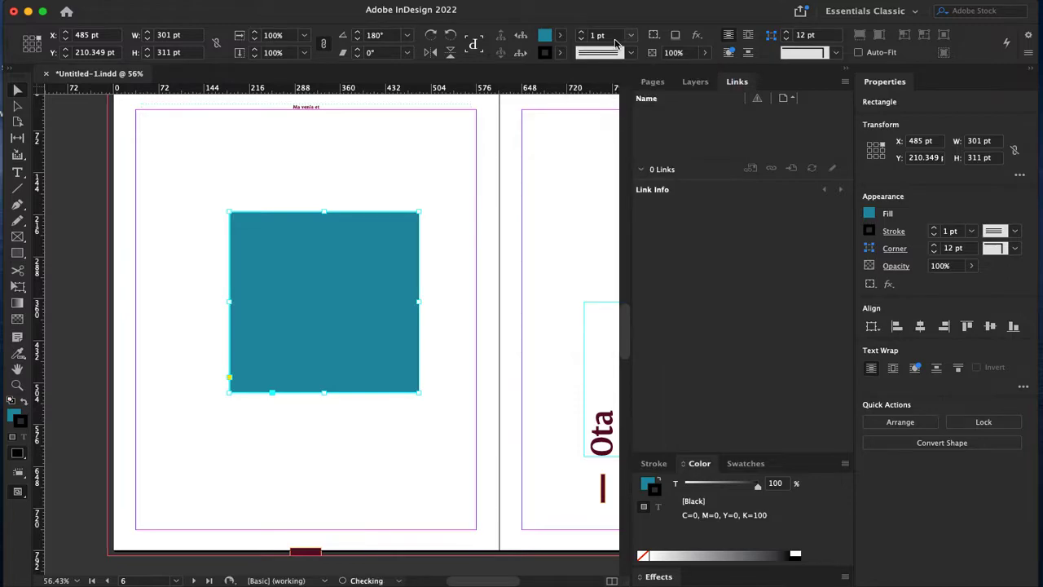
pyautogui.click(632, 36)
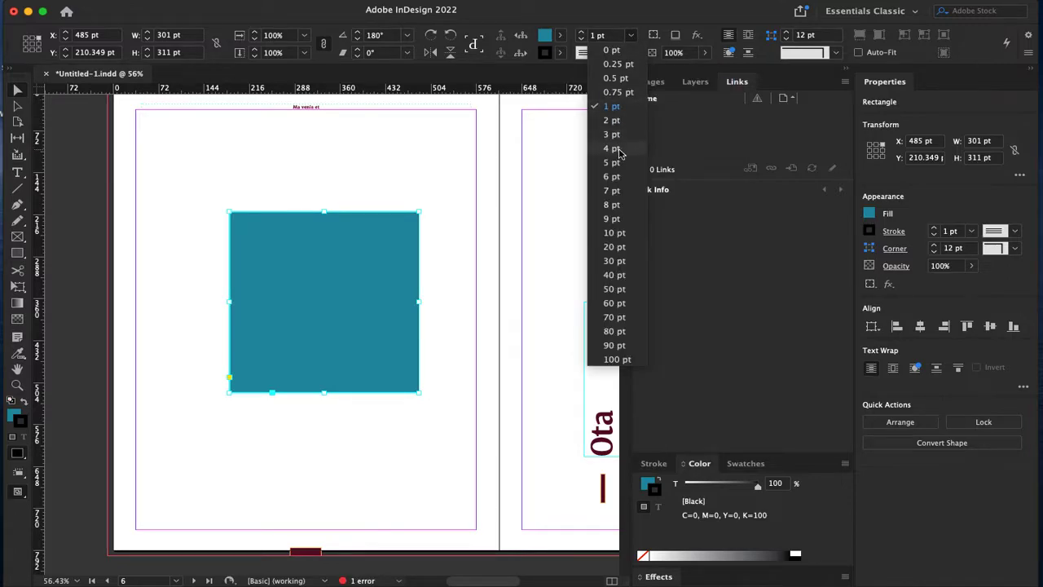
pyautogui.click(619, 148)
pyautogui.click(633, 34)
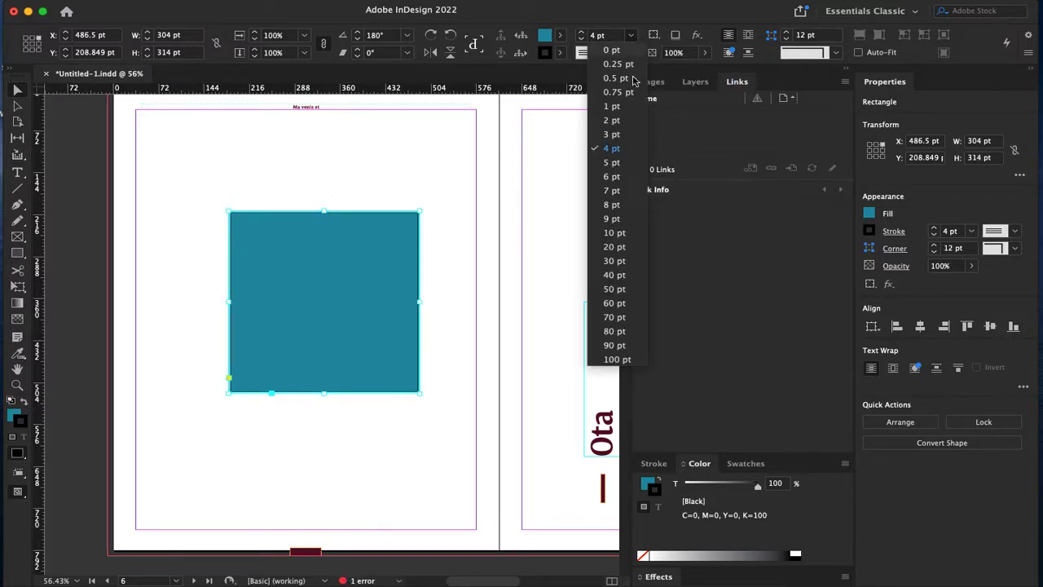
pyautogui.click(621, 236)
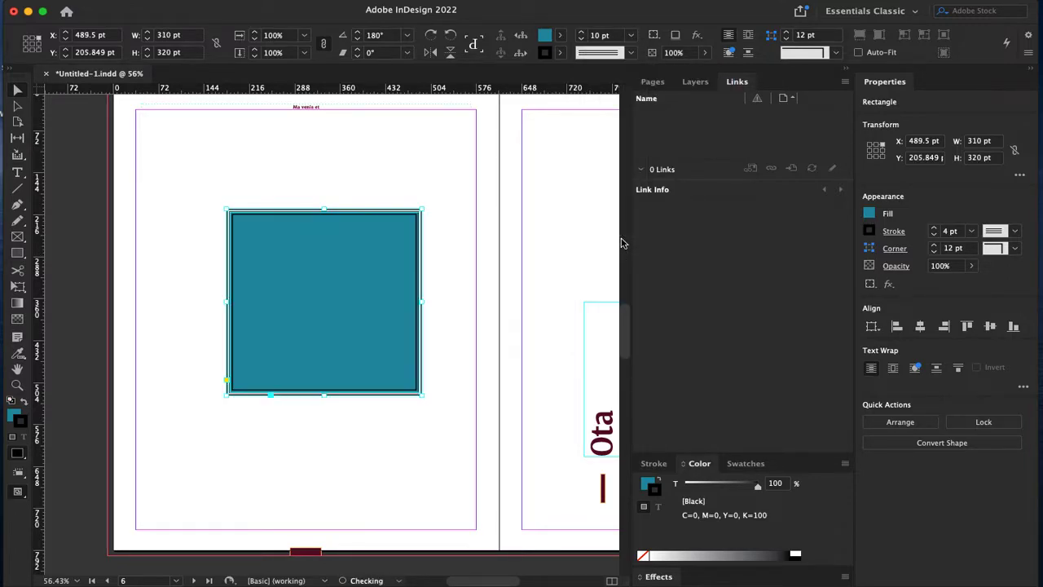
pyautogui.click(630, 52)
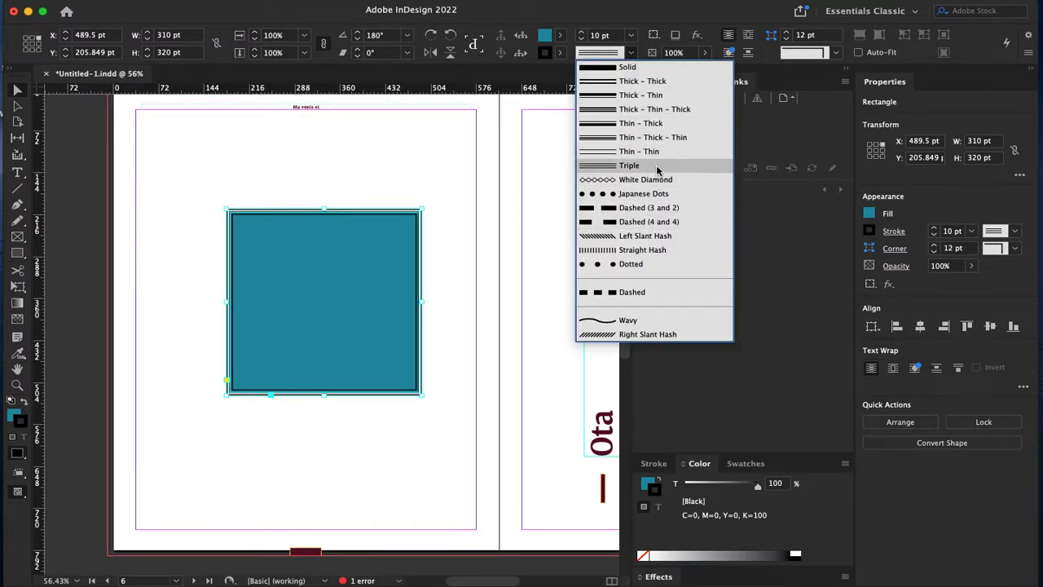
pyautogui.click(658, 151)
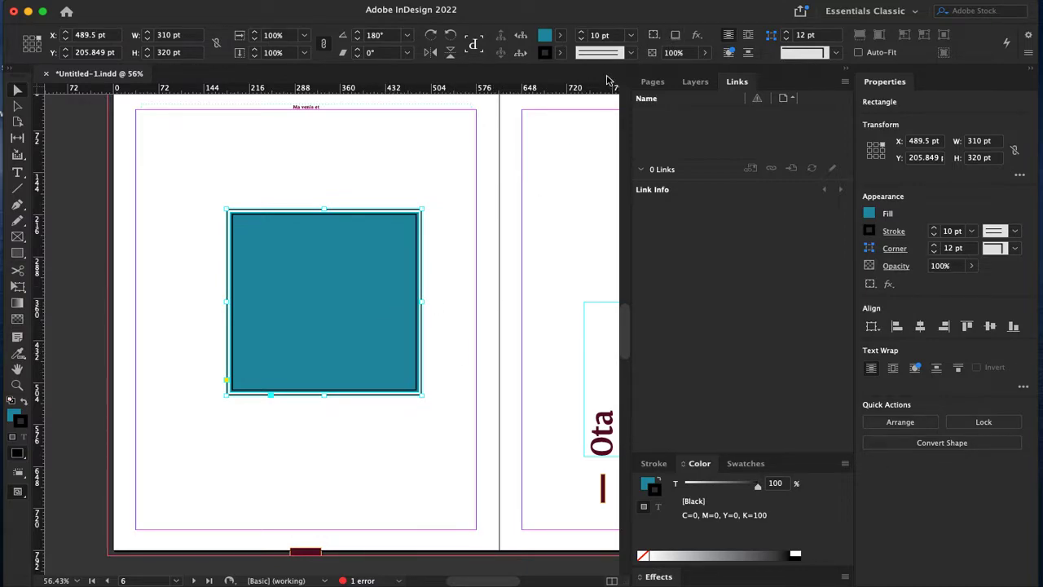
pyautogui.click(675, 36)
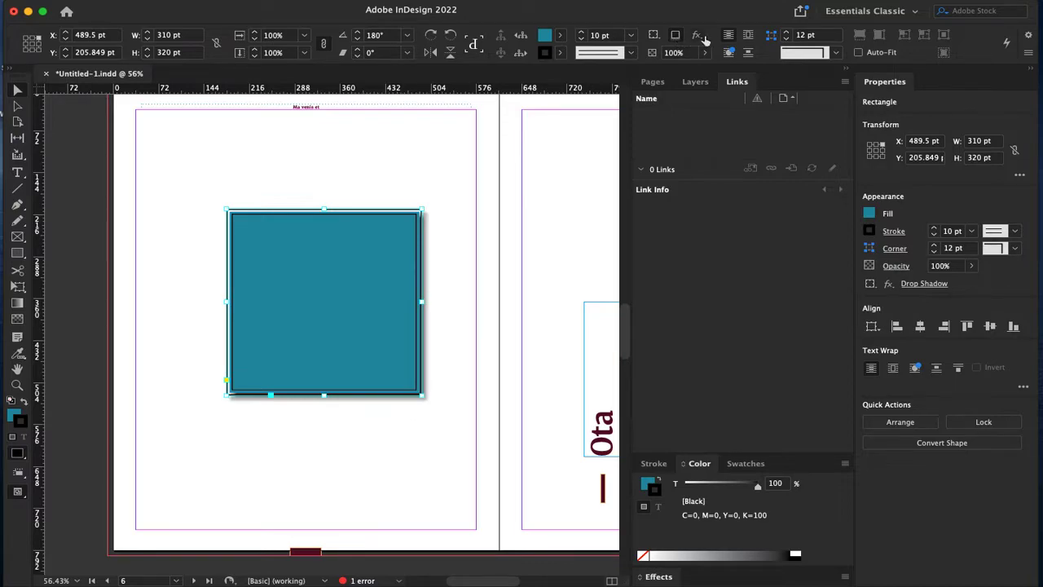
pyautogui.click(704, 38)
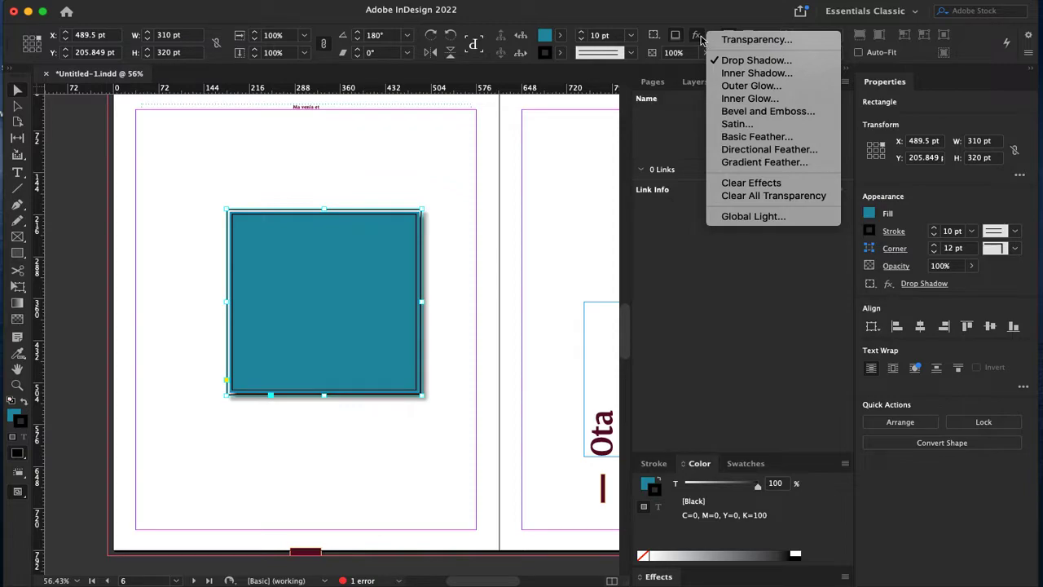
pyautogui.click(737, 86)
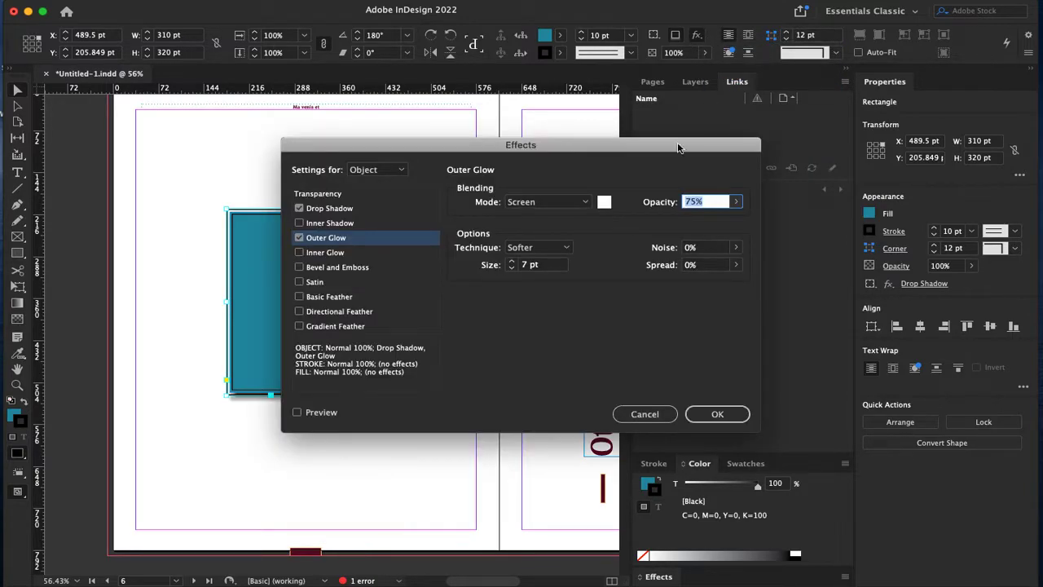
pyautogui.click(644, 414)
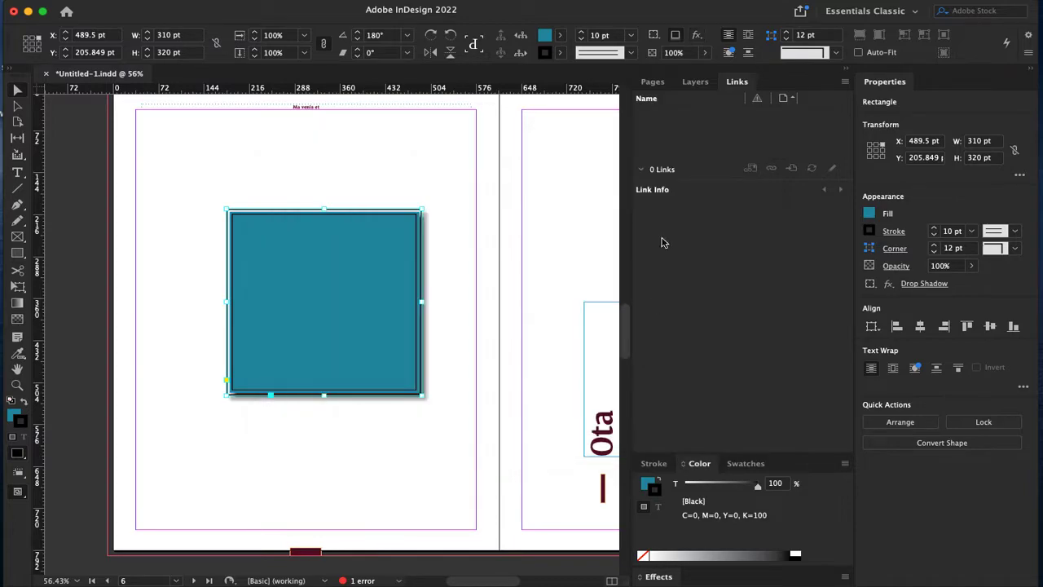
pyautogui.click(697, 35)
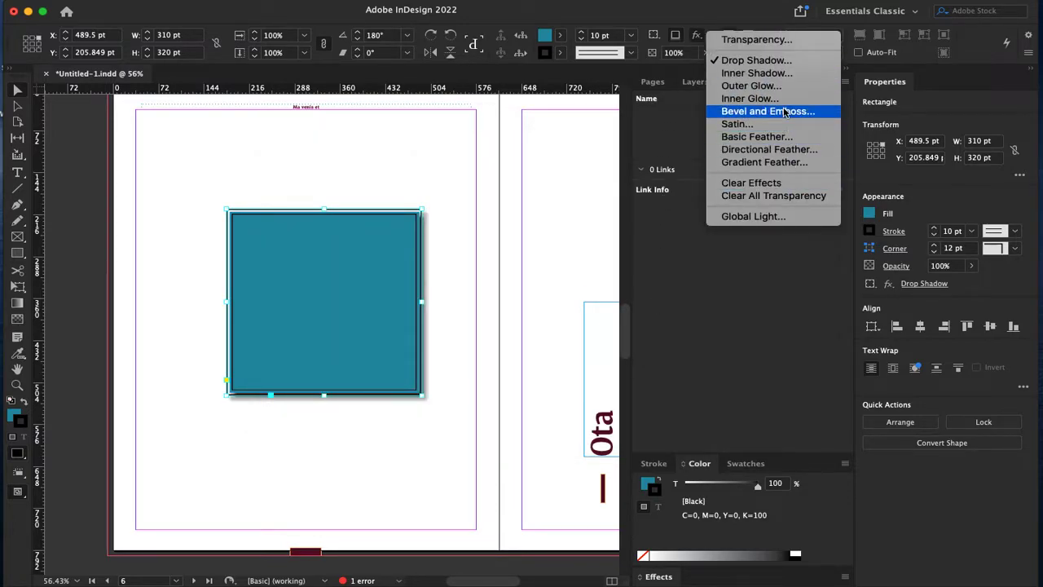
pyautogui.click(765, 111)
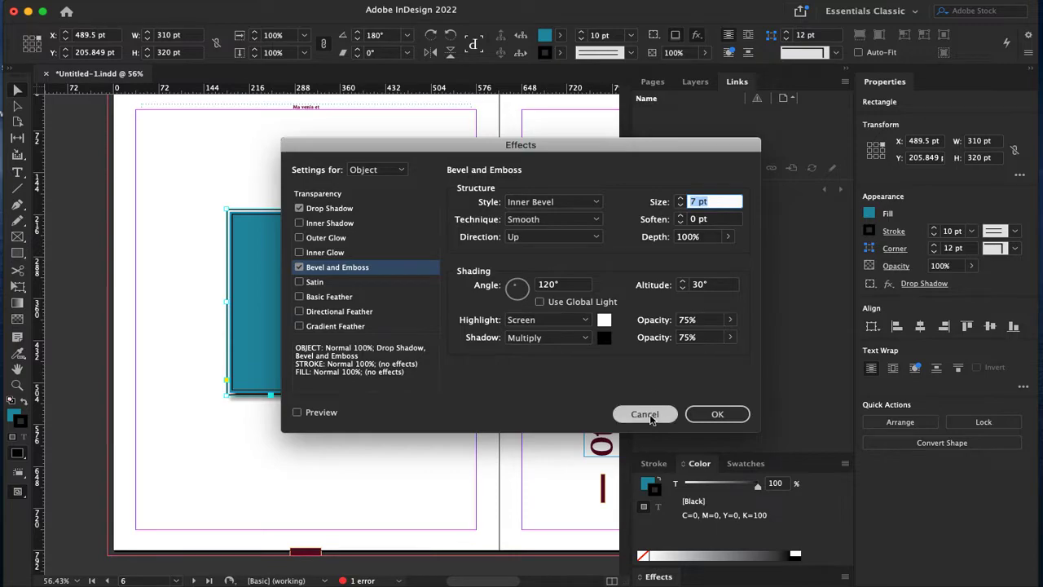
pyautogui.click(645, 415)
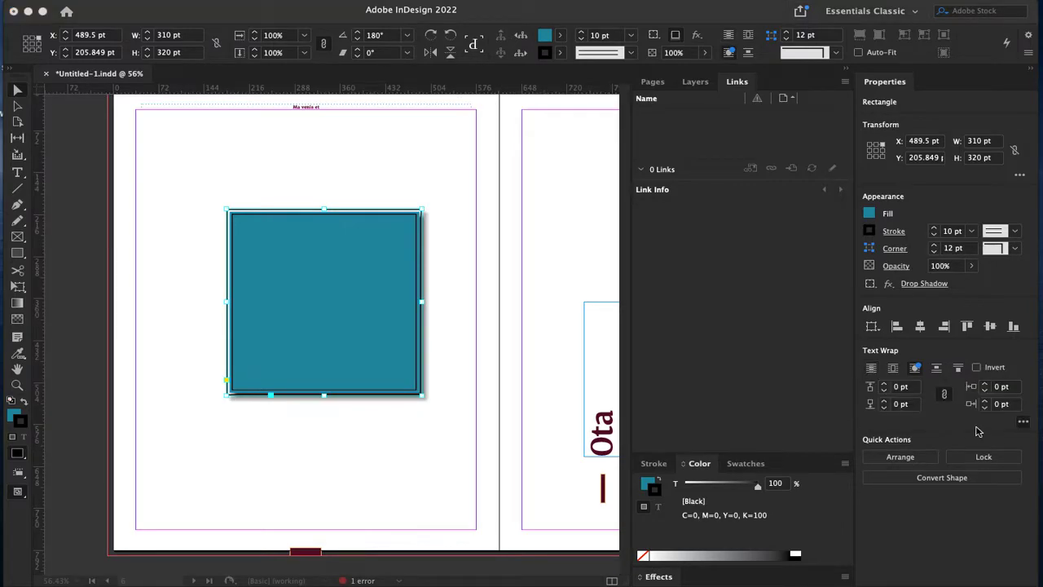
# Step: Set Align to Page and align the square left, centre, right and top on the page
pyautogui.click(1028, 425)
pyautogui.click(1023, 387)
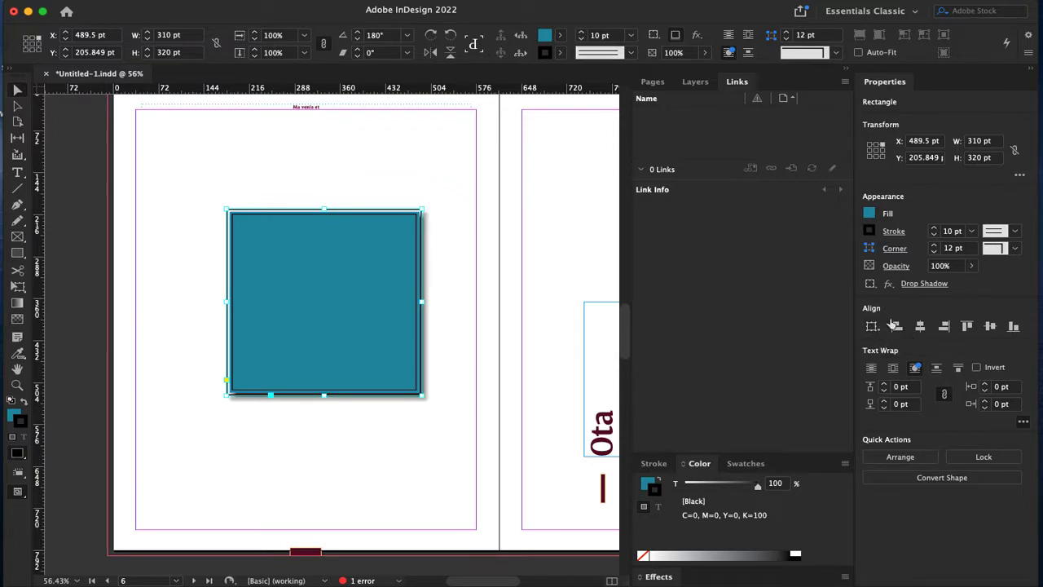
pyautogui.click(880, 335)
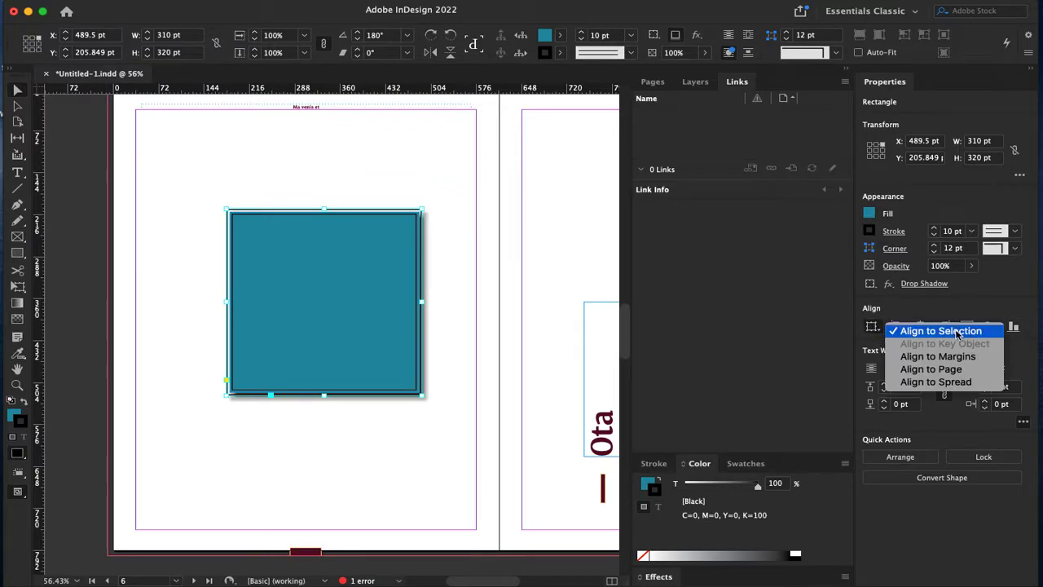
pyautogui.click(957, 375)
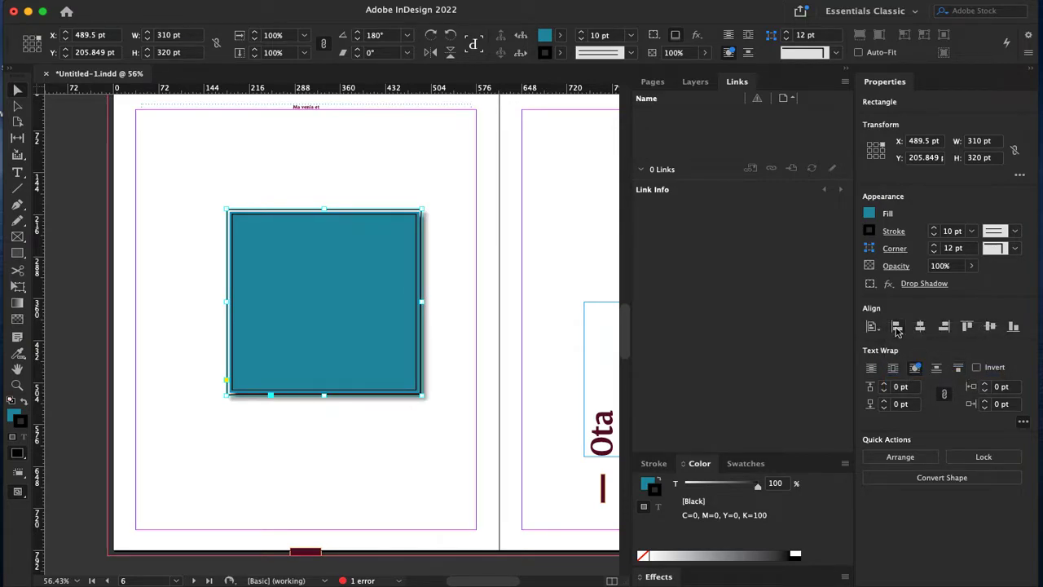
pyautogui.click(896, 327)
pyautogui.click(920, 327)
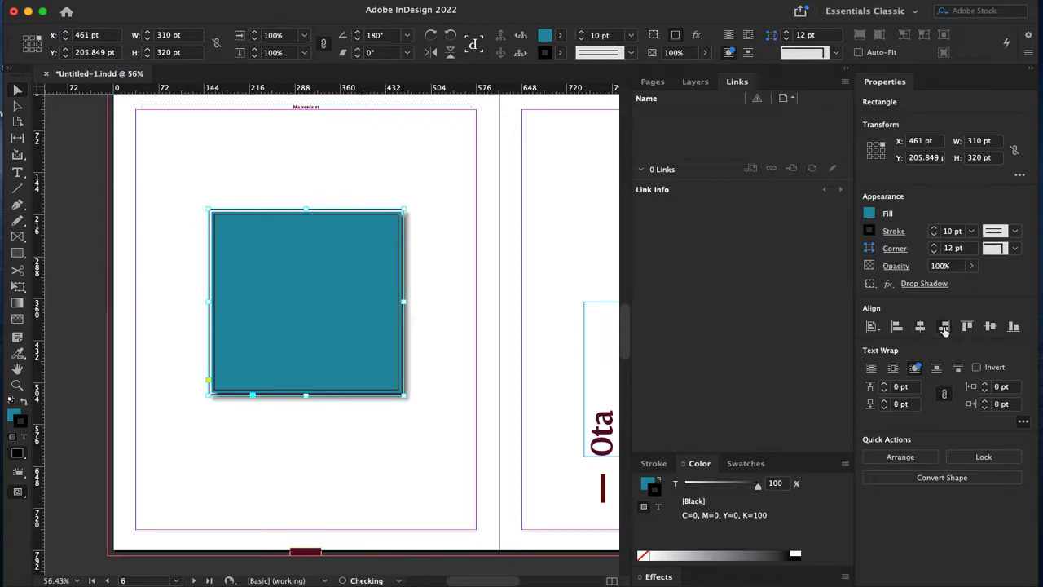
pyautogui.click(943, 327)
pyautogui.click(967, 327)
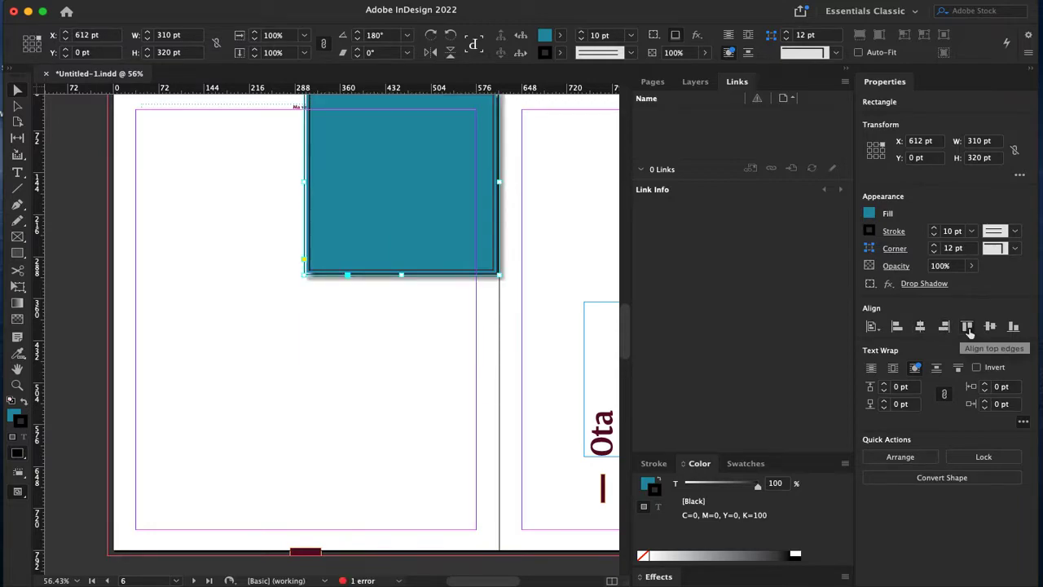
# Step: Realign the square centre and left, reposition it on the left page, then delete it
pyautogui.press('super+minus')
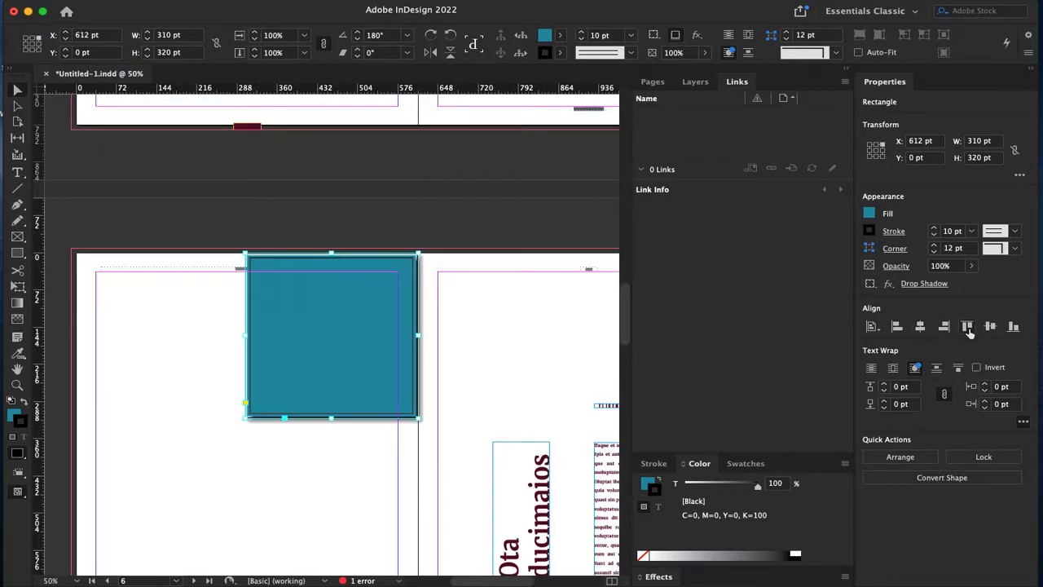
pyautogui.scroll(-5, 268, 298)
pyautogui.scroll(2, 268, 298)
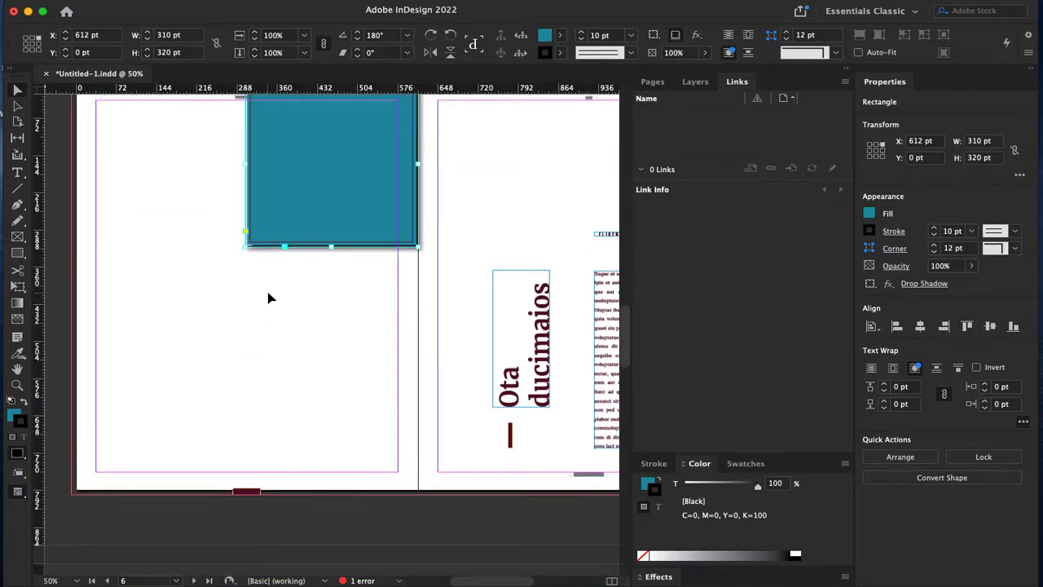
pyautogui.click(920, 326)
pyautogui.click(896, 326)
pyautogui.moveTo(150, 204); pyautogui.dragTo(237, 311)
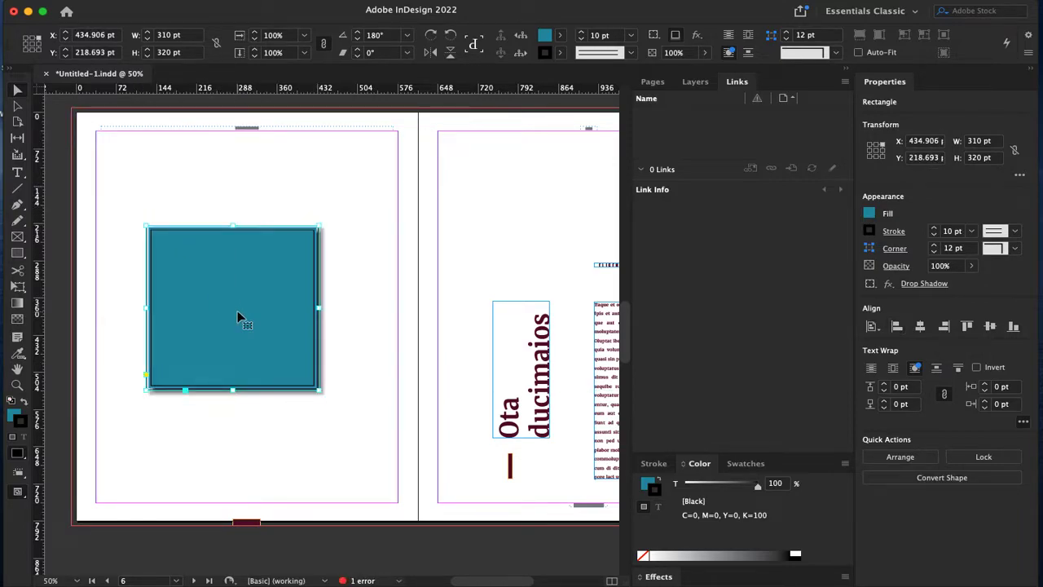
pyautogui.moveTo(275, 292); pyautogui.dragTo(285, 302)
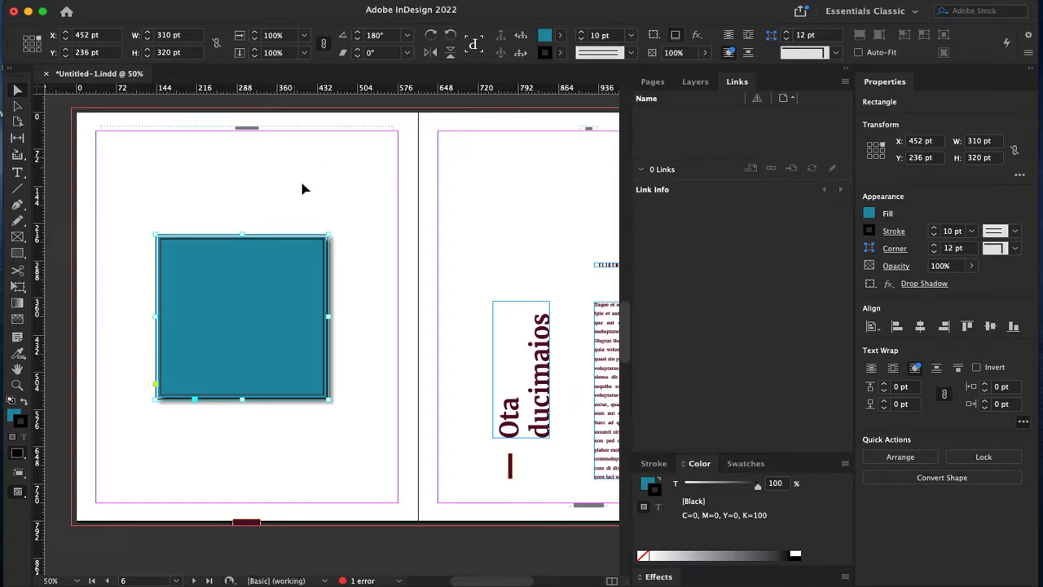
pyautogui.moveTo(344, 205); pyautogui.dragTo(419, 236)
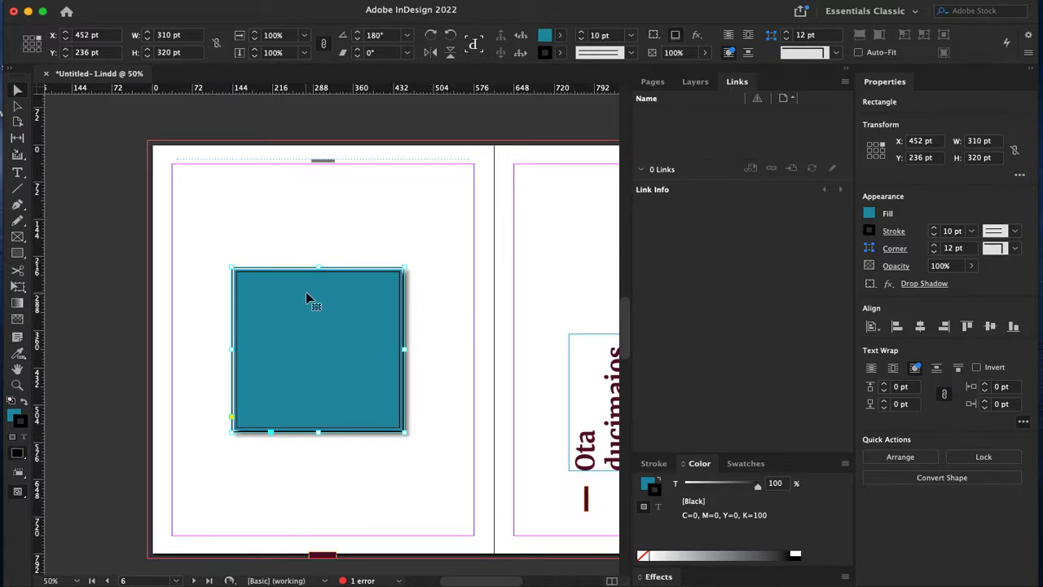
pyautogui.press('BackSpace')
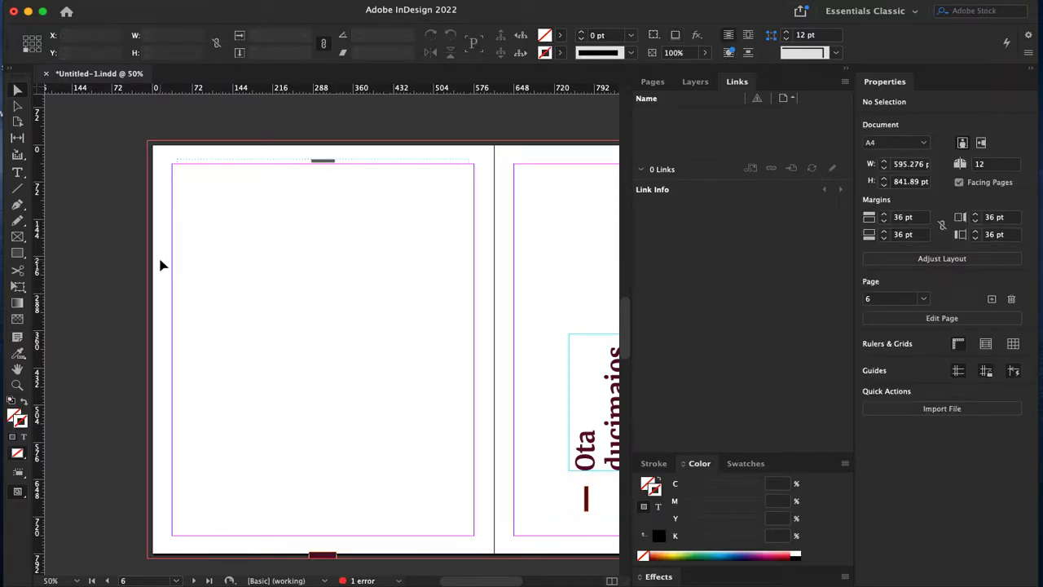
# Step: Draw a wide top frame, a smaller strip below it, and two tall column frames
pyautogui.click(17, 237)
pyautogui.moveTo(177, 167); pyautogui.dragTo(468, 244)
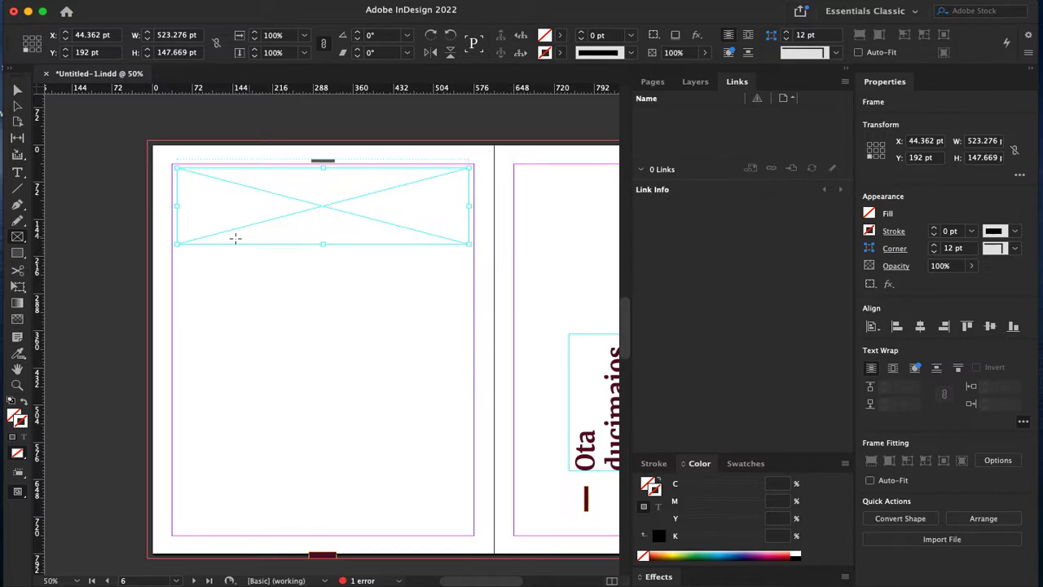
pyautogui.moveTo(176, 256); pyautogui.dragTo(326, 289)
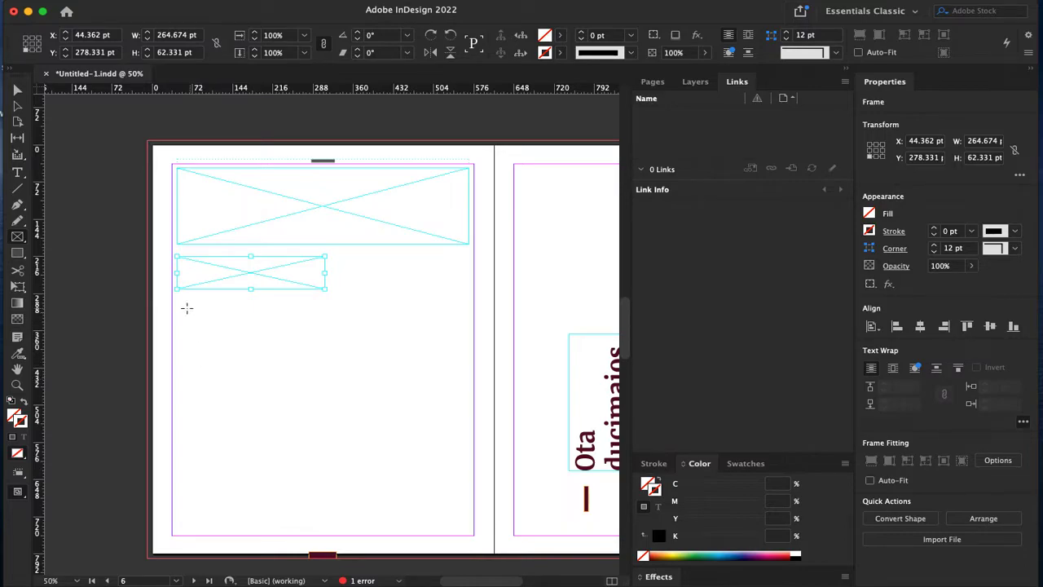
pyautogui.moveTo(177, 298); pyautogui.dragTo(328, 528)
pyautogui.moveTo(334, 297); pyautogui.dragTo(466, 530)
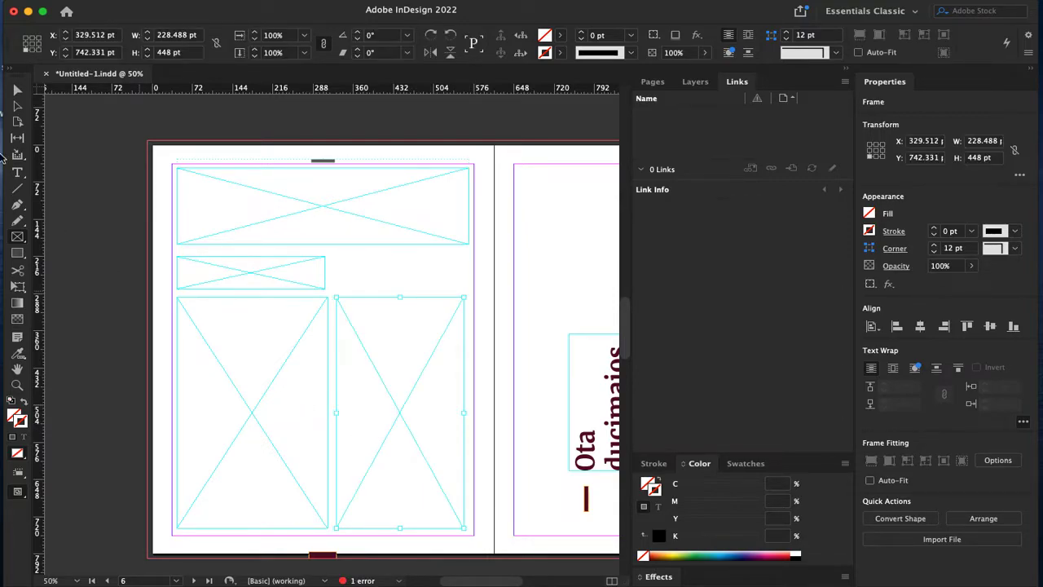
# Step: Resize the left column frame to leave a gutter, giving two 238 × 448 pt columns
pyautogui.click(18, 91)
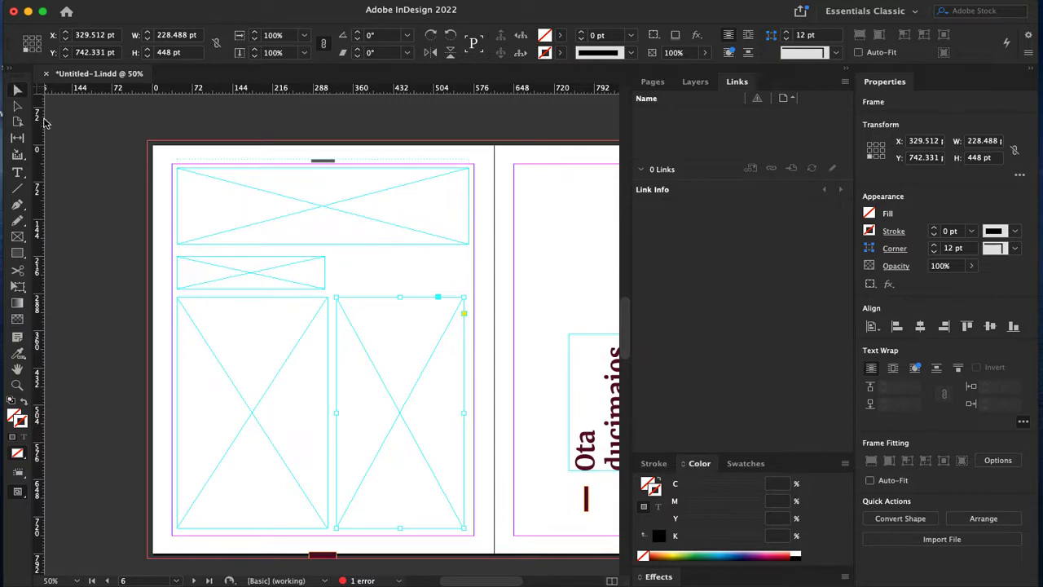
pyautogui.click(326, 414)
pyautogui.moveTo(327, 413); pyautogui.dragTo(323, 413)
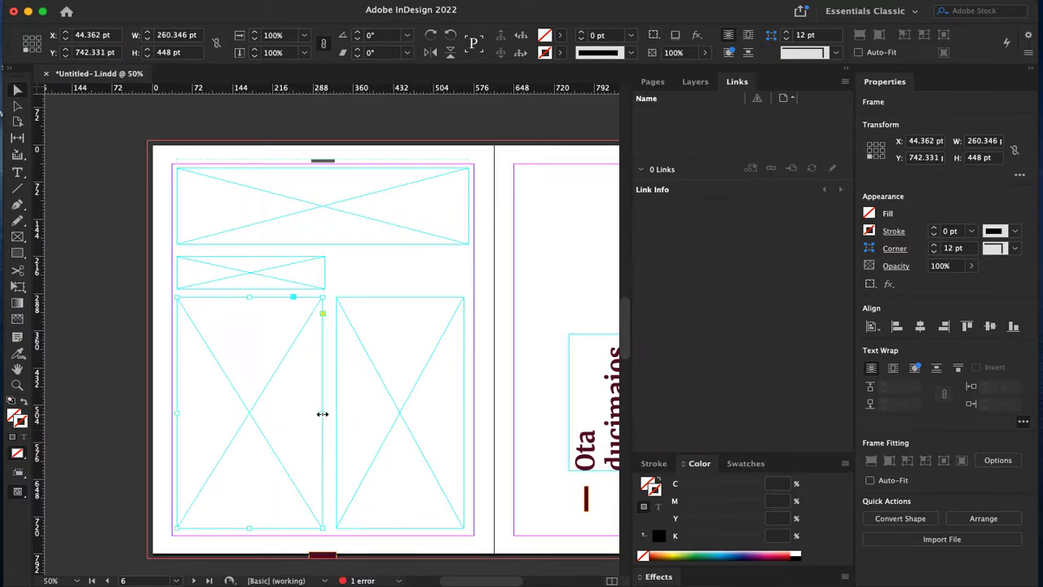
pyautogui.moveTo(323, 414); pyautogui.dragTo(330, 413)
pyautogui.click(352, 419)
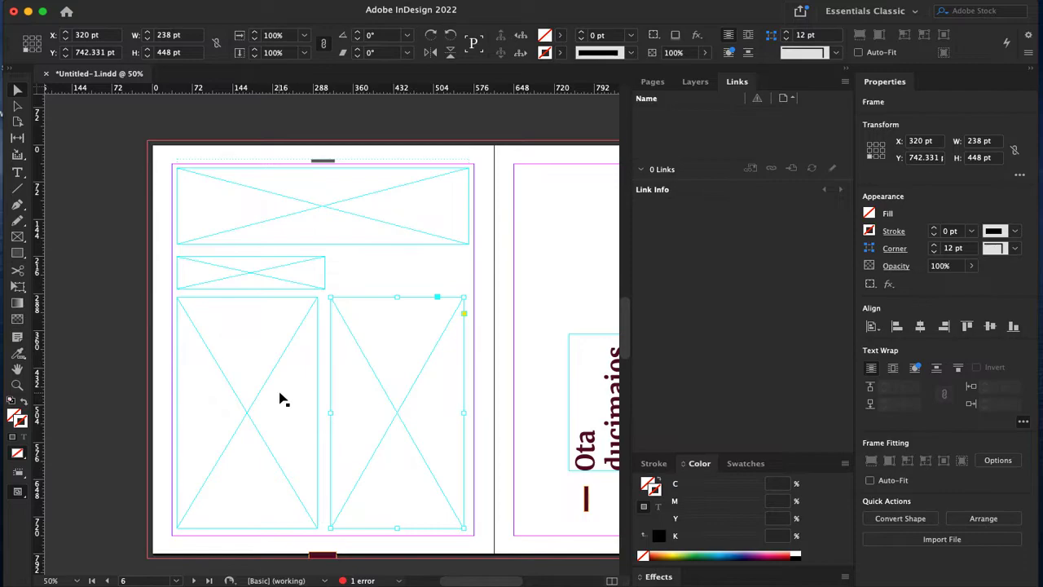
pyautogui.click(18, 172)
# Step: Type Headline in the top frame and enlarge the word to 60 pt Minion Pro
pyautogui.click(321, 207)
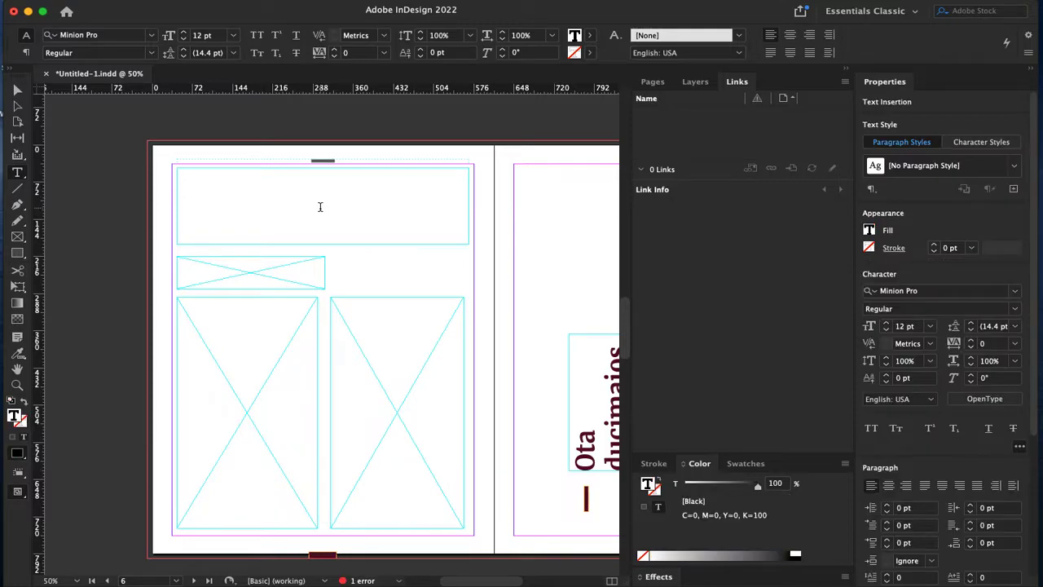
pyautogui.write('Headline')
pyautogui.doubleClick(187, 168)
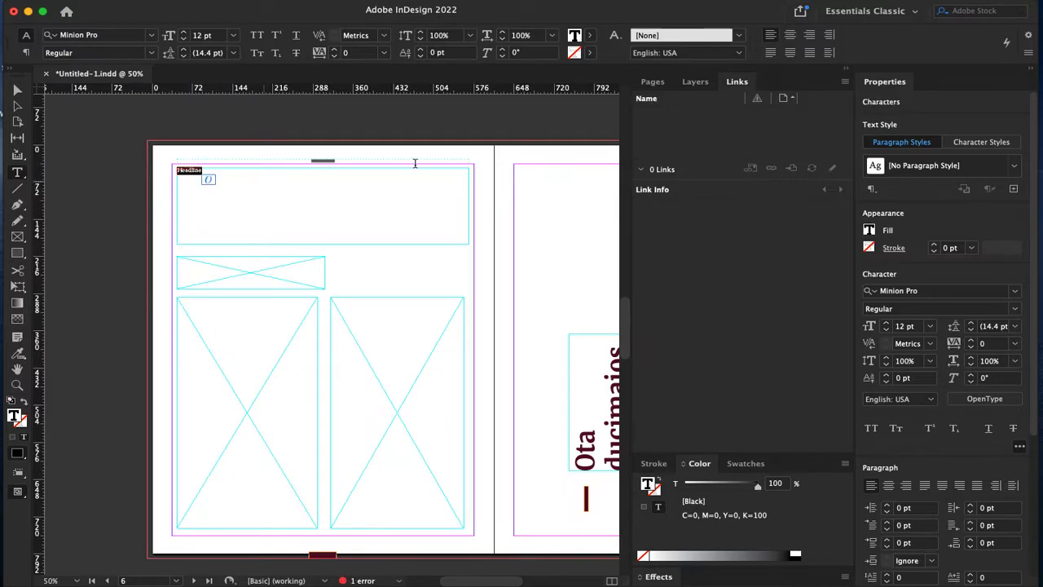
pyautogui.click(234, 36)
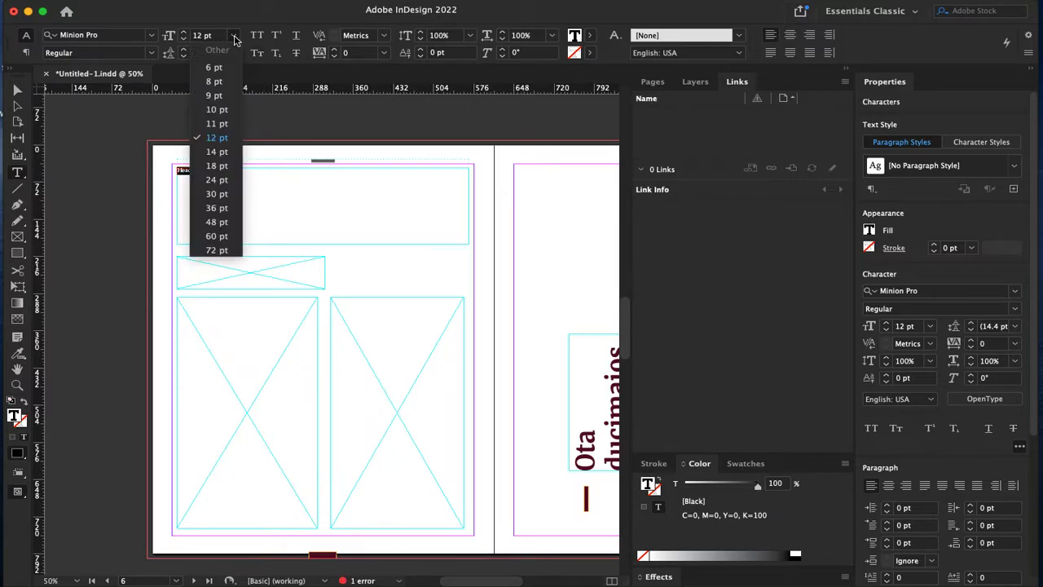
pyautogui.click(216, 235)
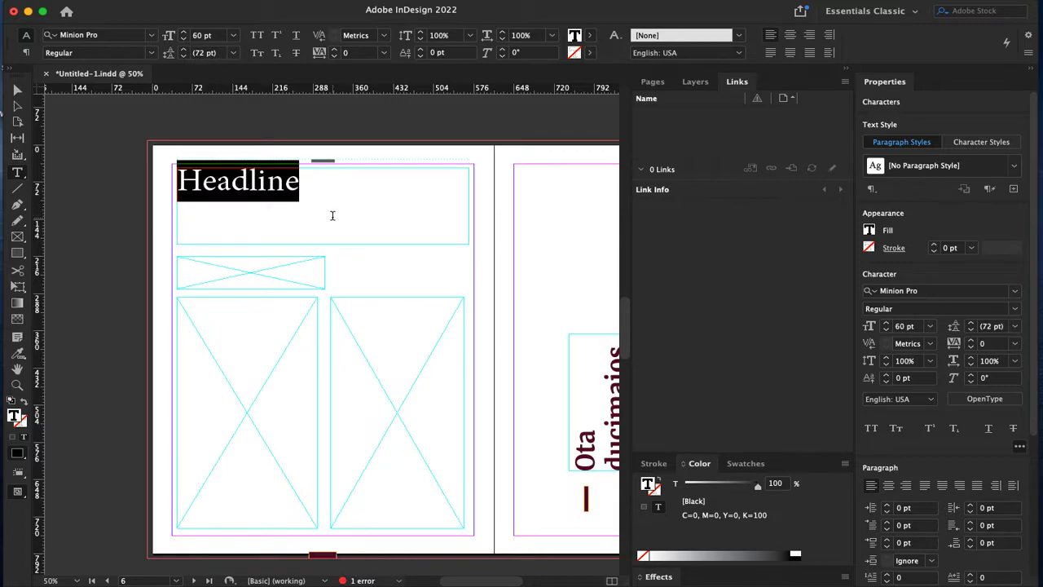
pyautogui.click(332, 215)
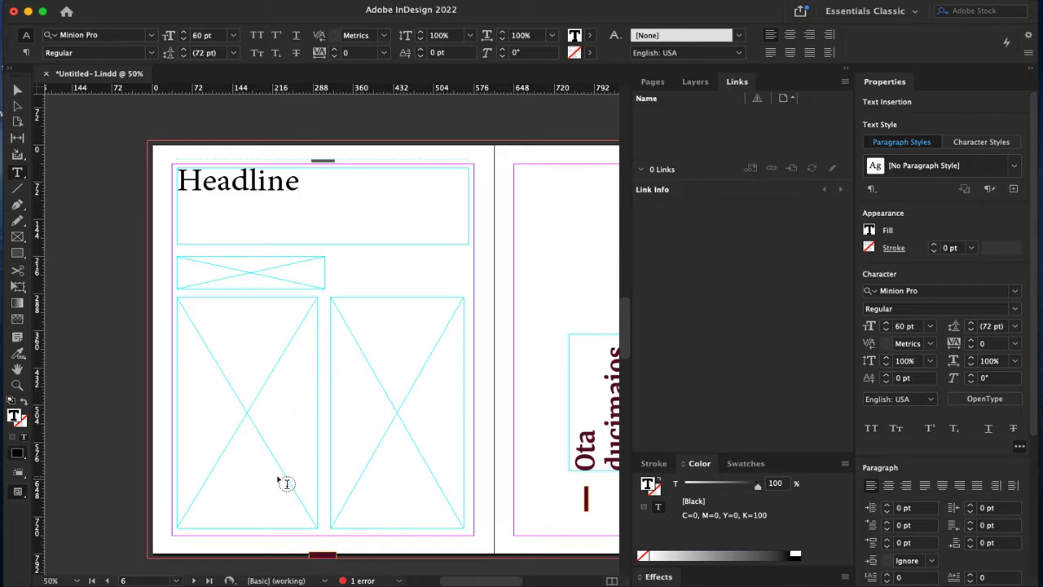
# Step: Place pexels-cottonbro-3338497.jpg from Desktop > InDesign Lecture > media into the left placeholder frame
pyautogui.click(17, 91)
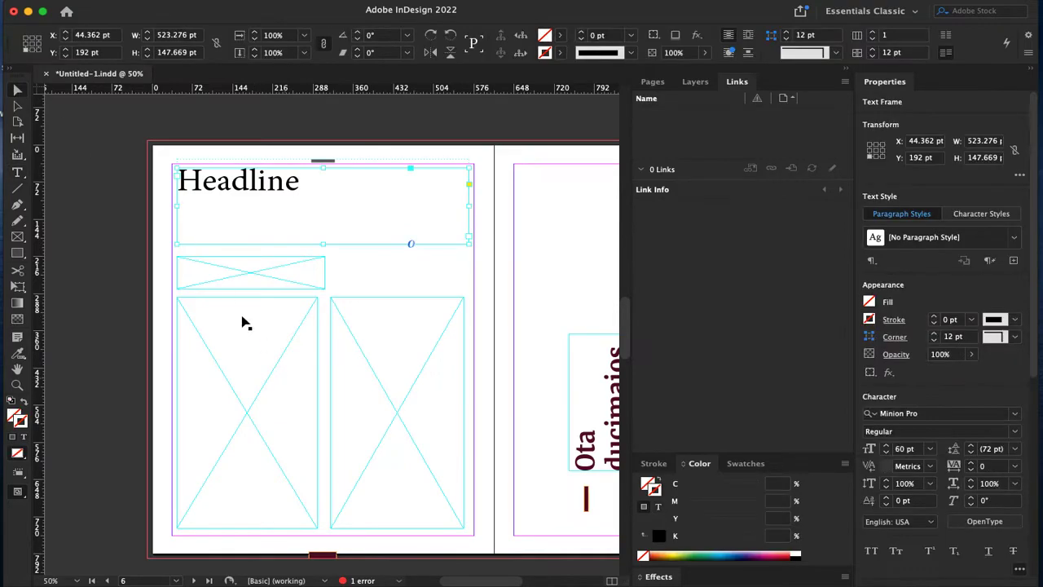
pyautogui.click(250, 427)
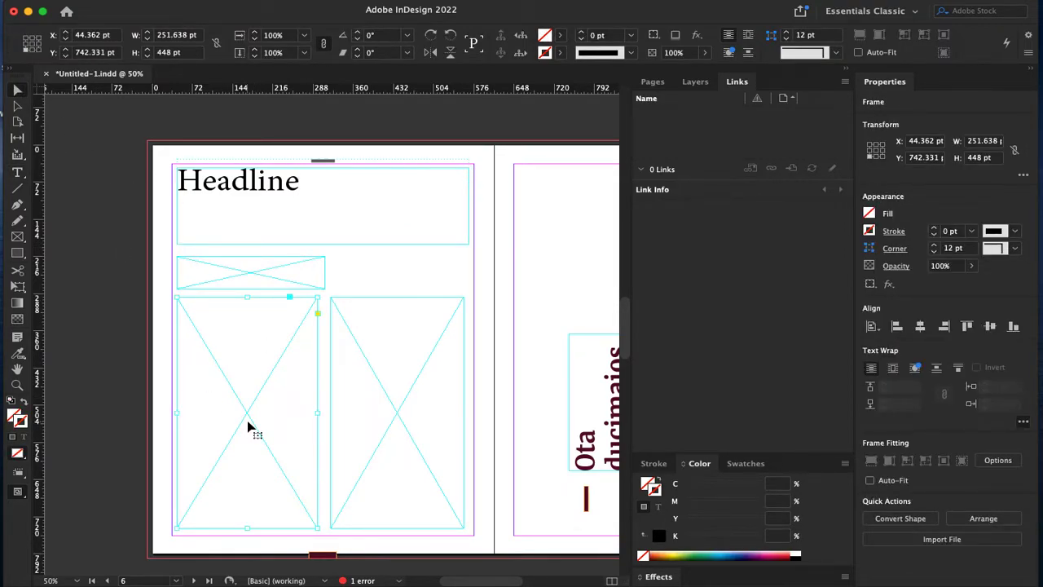
pyautogui.press('super+d')
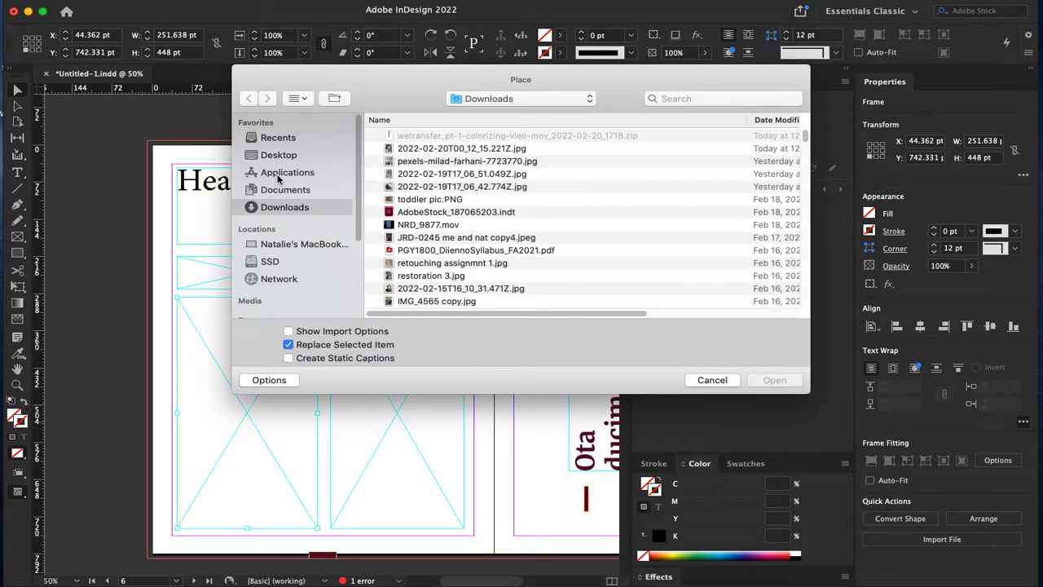
pyautogui.click(279, 156)
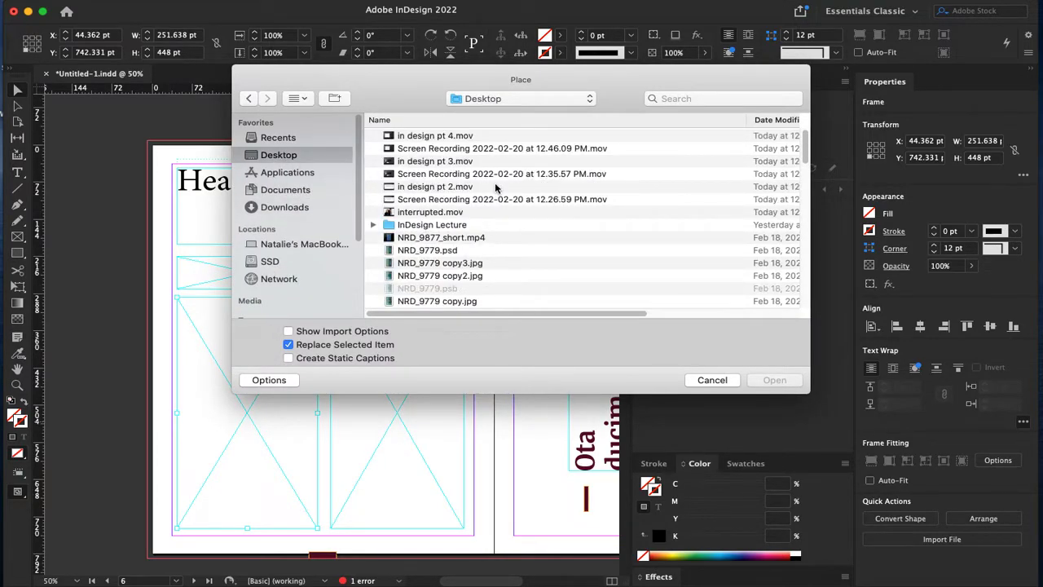
pyautogui.doubleClick(433, 225)
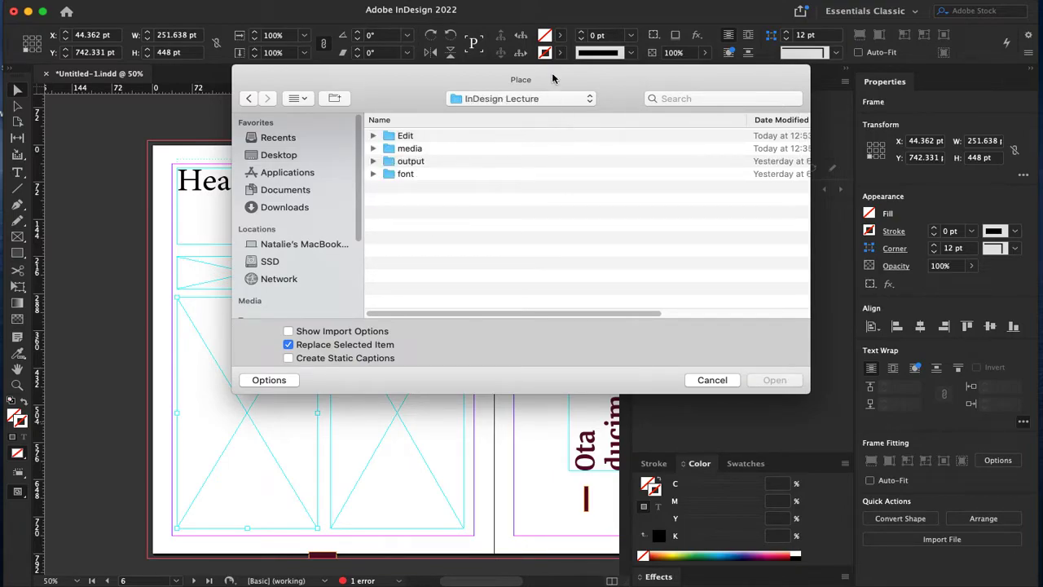
pyautogui.doubleClick(416, 153)
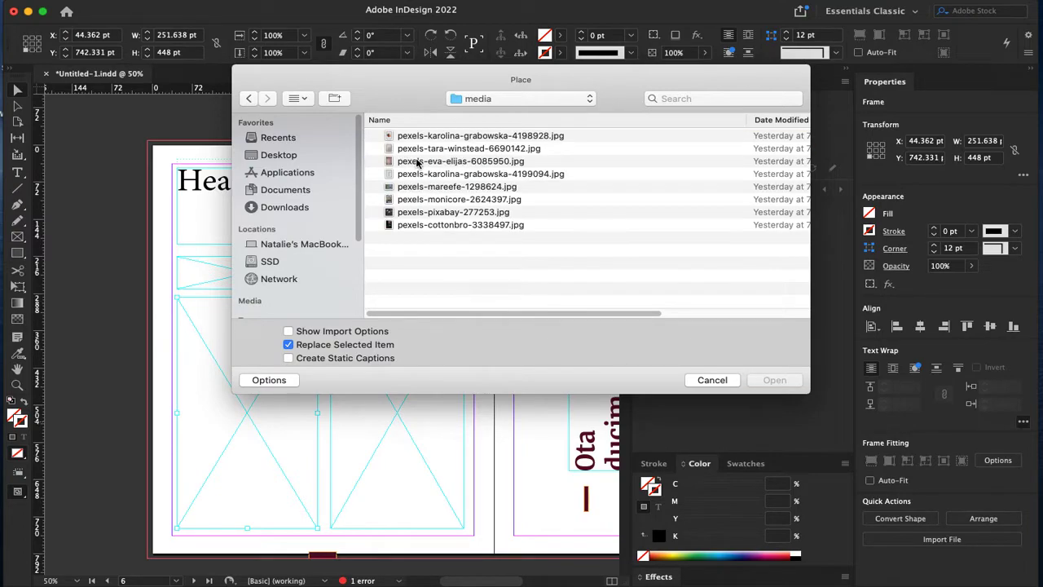
pyautogui.click(464, 224)
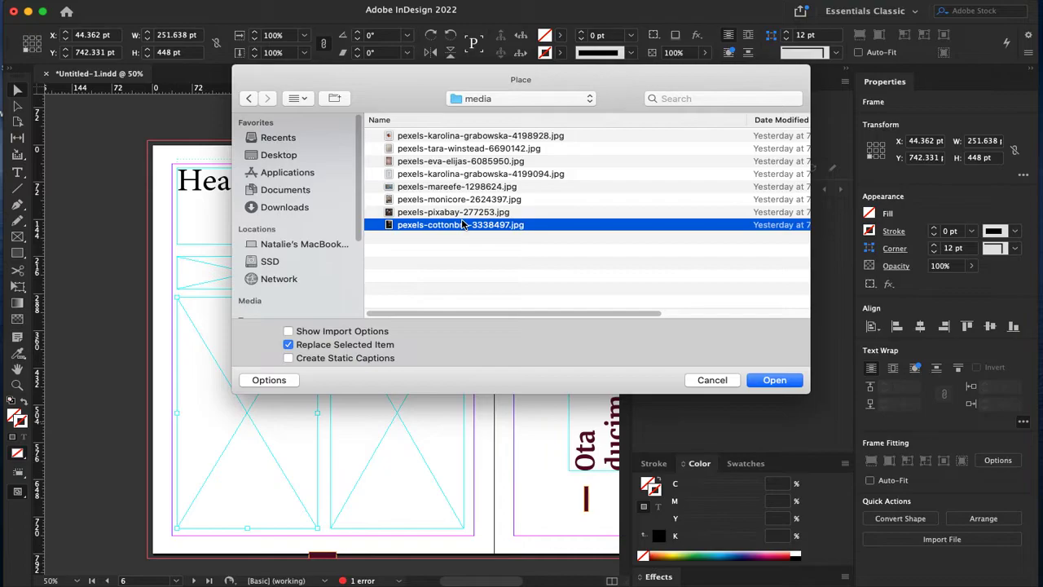
pyautogui.press('space')
pyautogui.press('space')
pyautogui.click(775, 380)
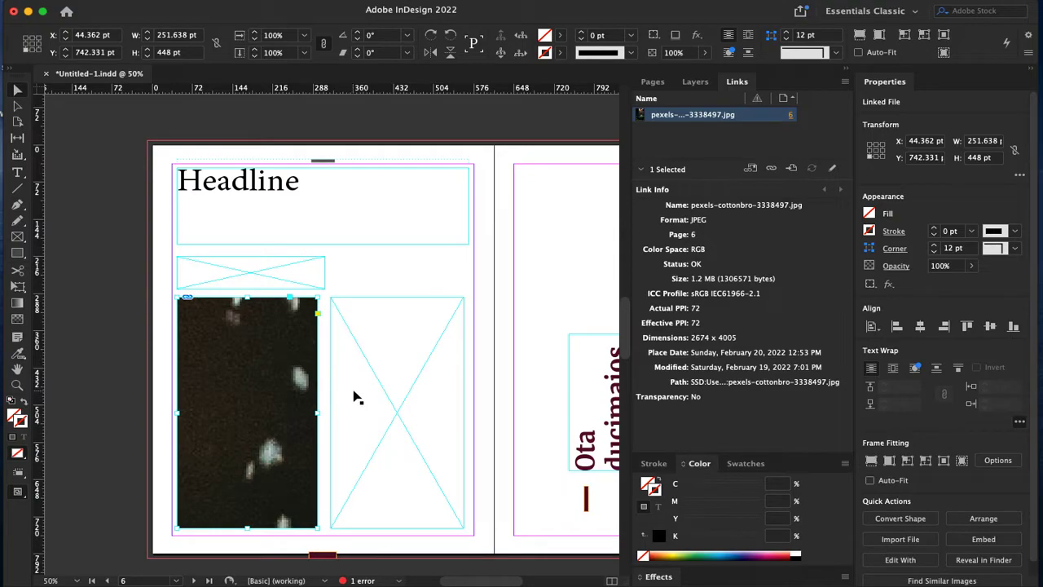
# Step: Scale the oversized food photo down to about 11%, roughly the left column's size
pyautogui.press('super+minus')
pyautogui.press('super+minus')
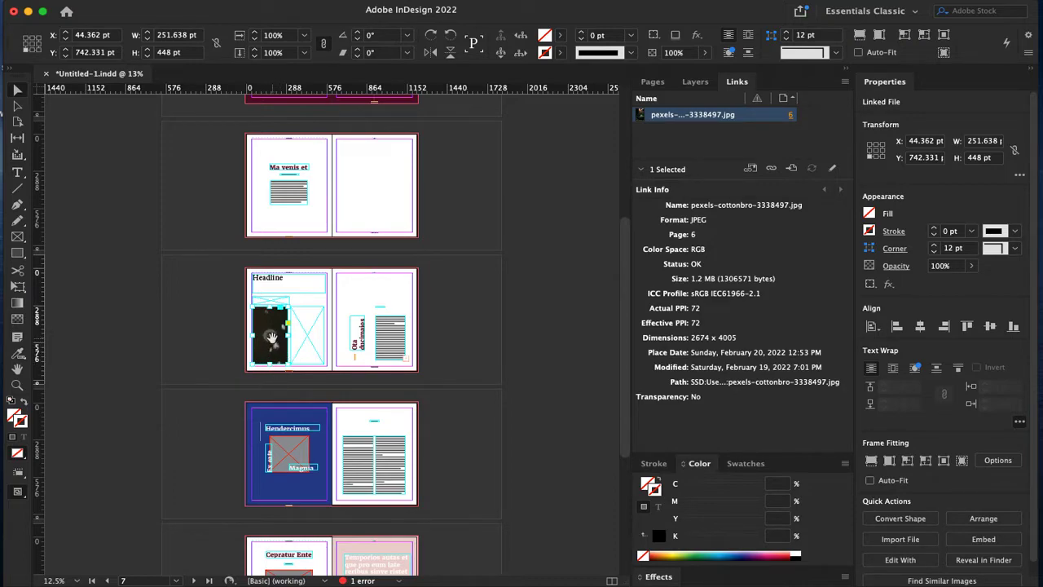
pyautogui.click(272, 336)
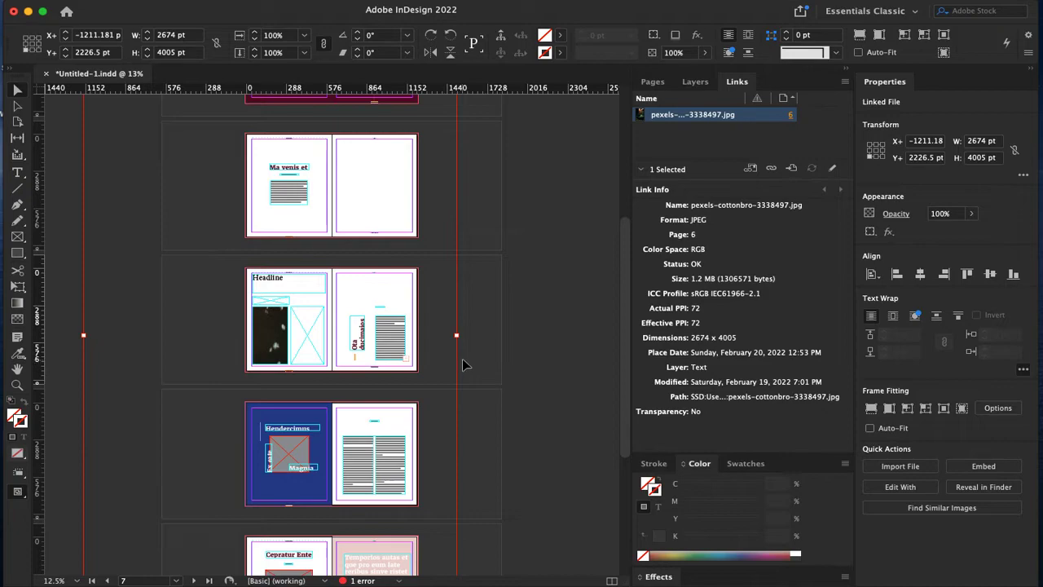
pyautogui.moveTo(456, 335); pyautogui.dragTo(287, 334)
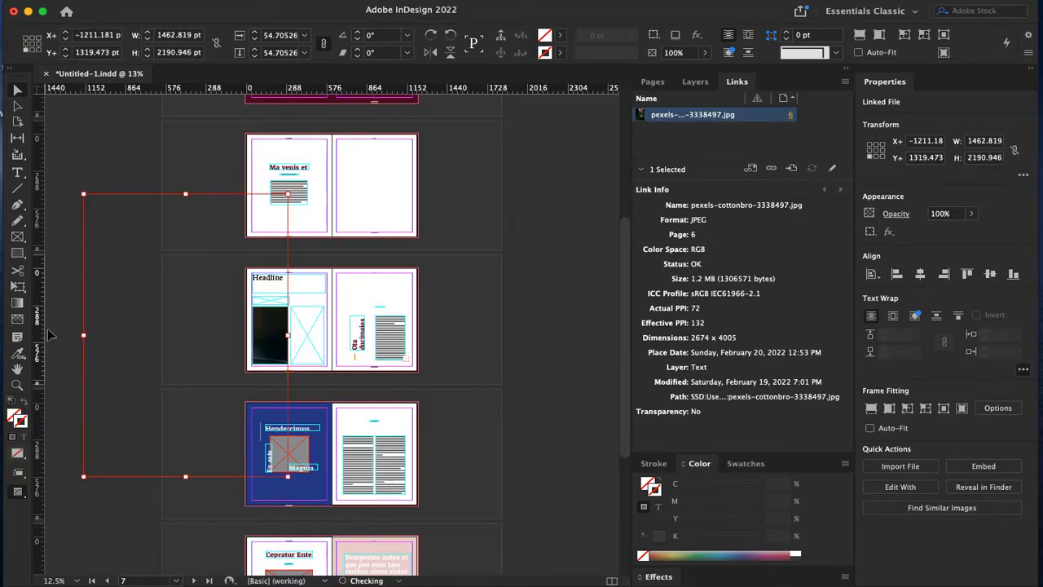
pyautogui.moveTo(83, 335); pyautogui.dragTo(247, 335)
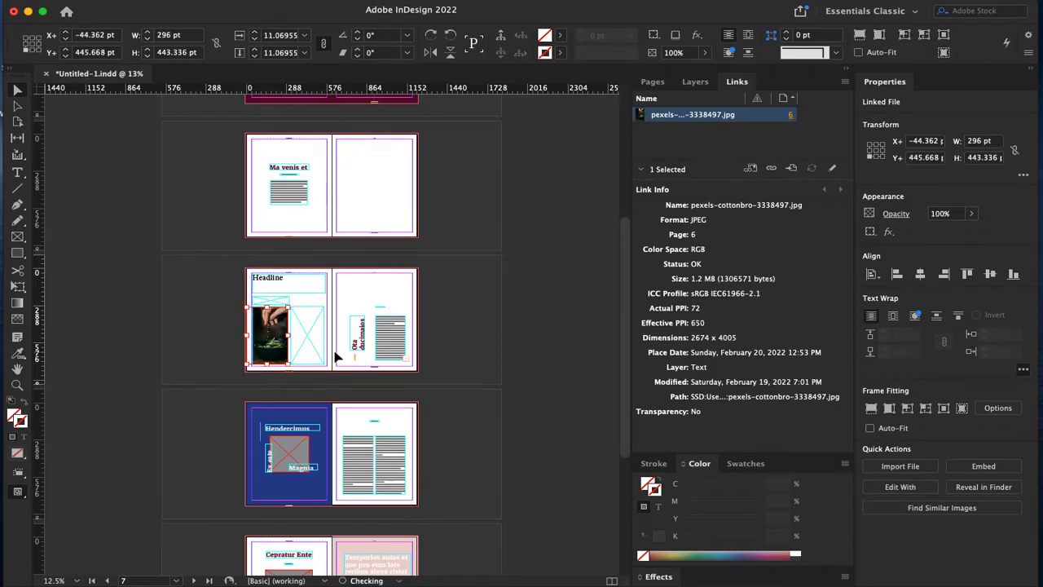
pyautogui.press('super+0')
pyautogui.moveTo(218, 329); pyautogui.dragTo(694, 297)
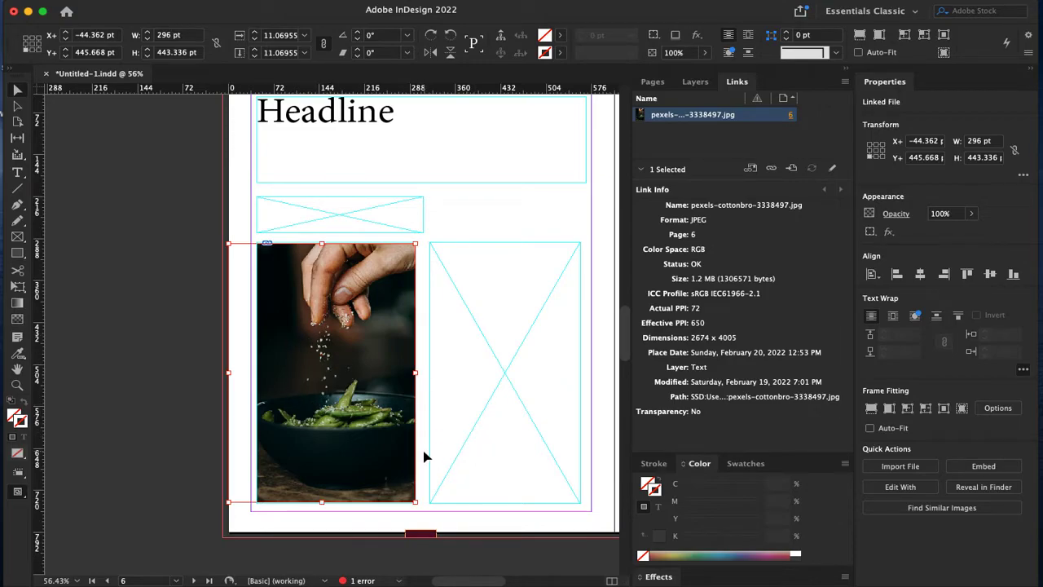
# Step: Apply Fitting > Fill Frame Proportionally to the photo and nudge it left inside the frame
pyautogui.rightClick(364, 412)
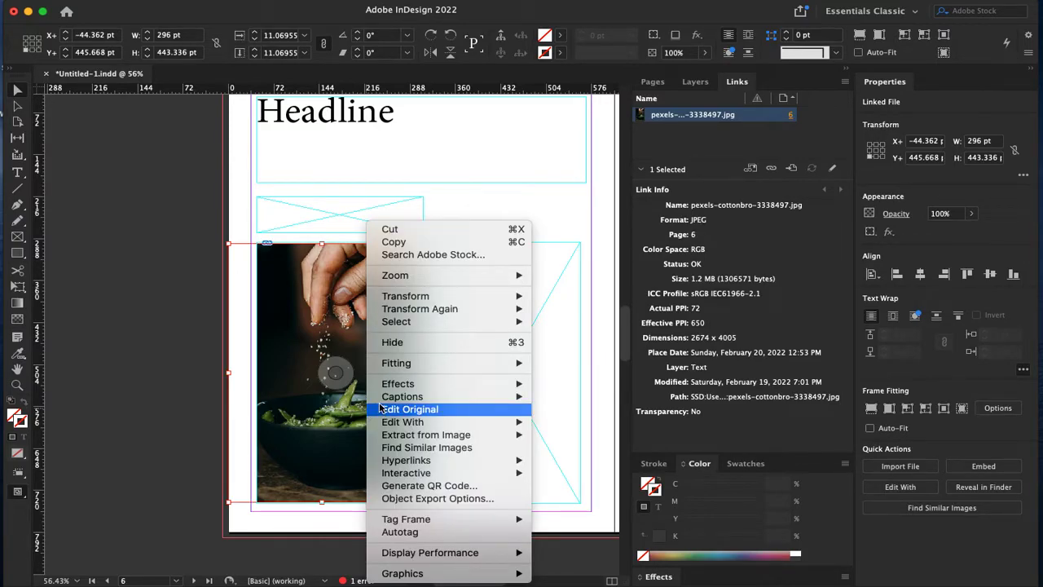
pyautogui.moveTo(401, 365)
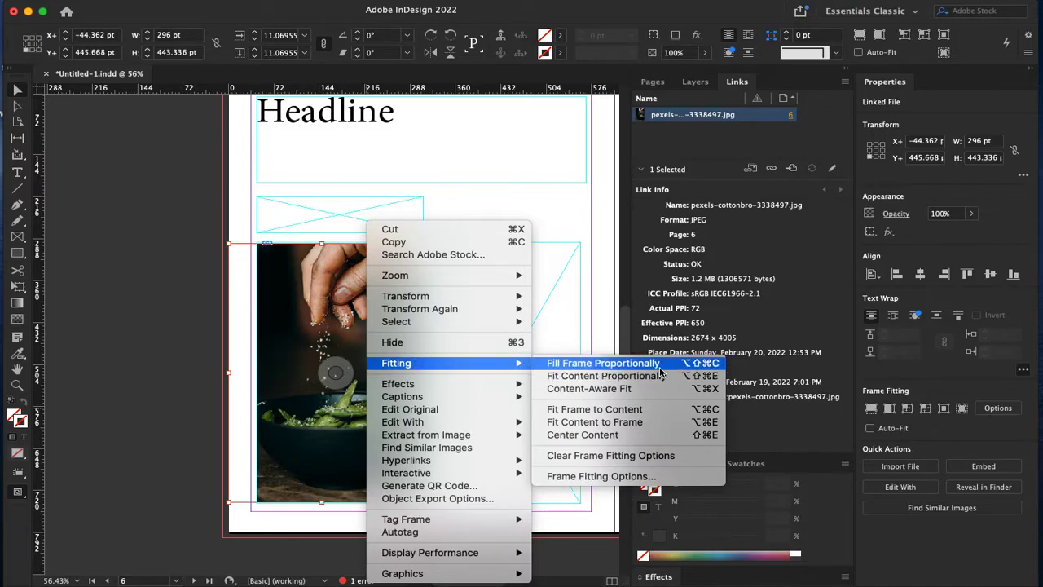
pyautogui.click(603, 363)
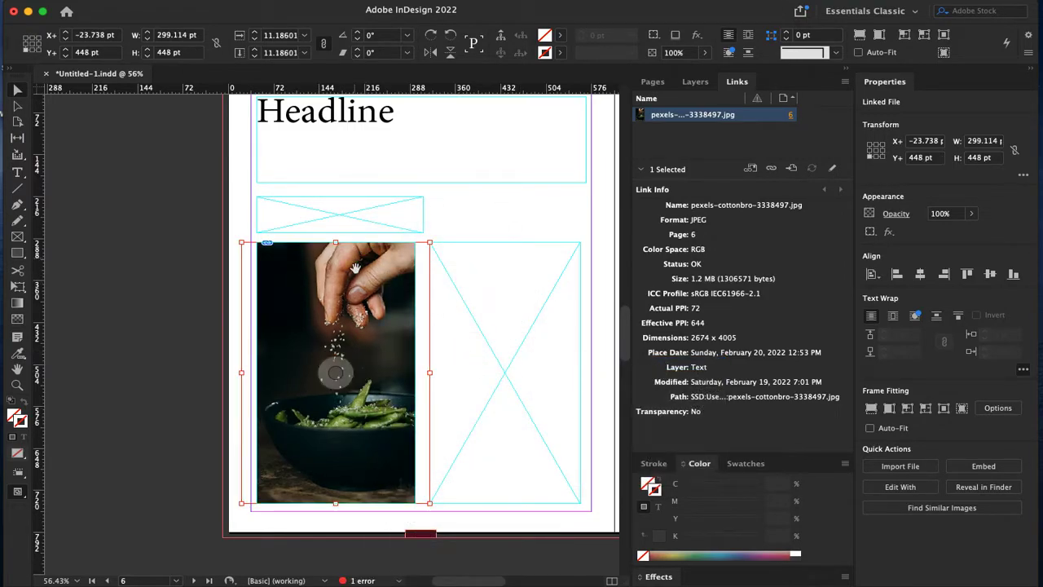
pyautogui.moveTo(395, 405)
pyautogui.mouseDown()
pyautogui.moveTo(366, 417)
pyautogui.moveTo(376, 414)
pyautogui.mouseUp()
# Step: Try Fit Content to Frame, then reapply Fill Frame Proportionally with Alt+Shift+Cmd+C
pyautogui.rightClick(375, 412)
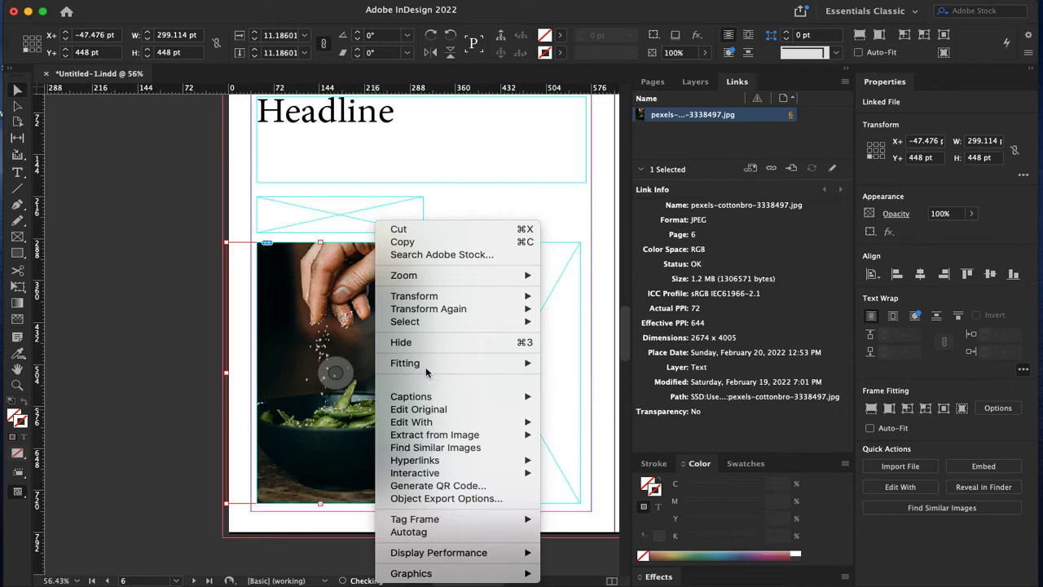
pyautogui.moveTo(426, 364)
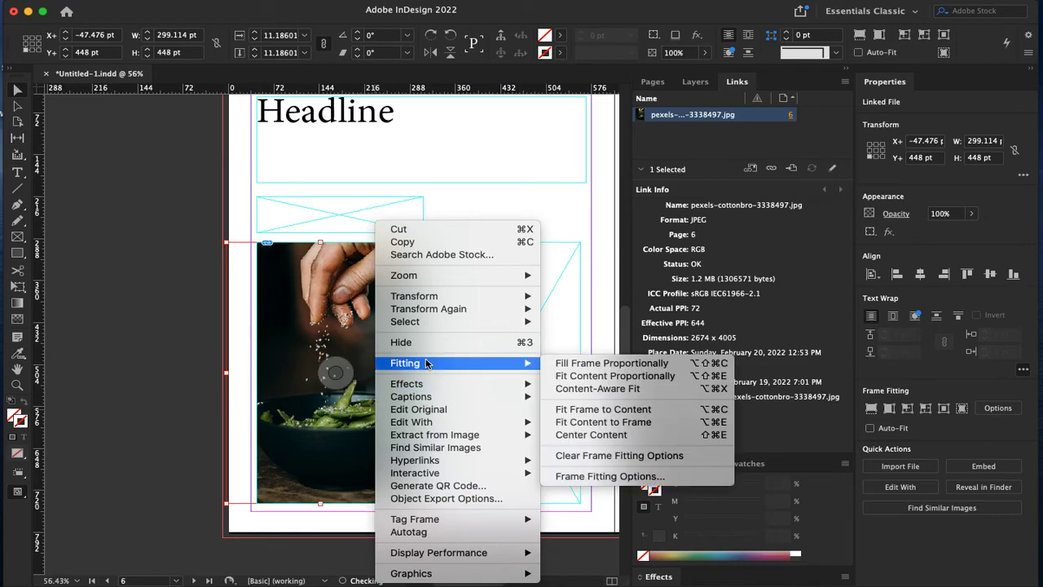
pyautogui.click(655, 421)
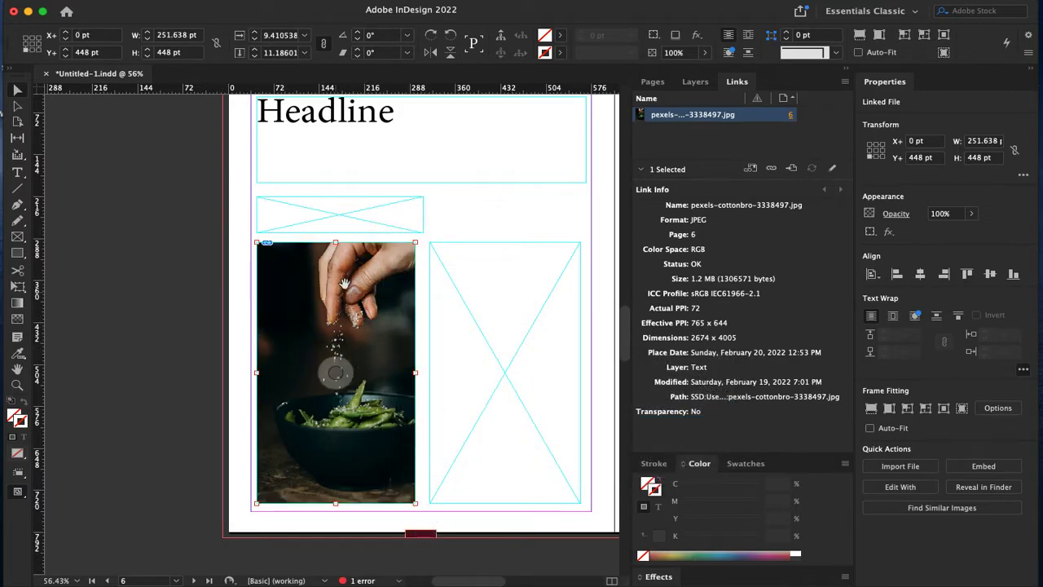
pyautogui.rightClick(355, 319)
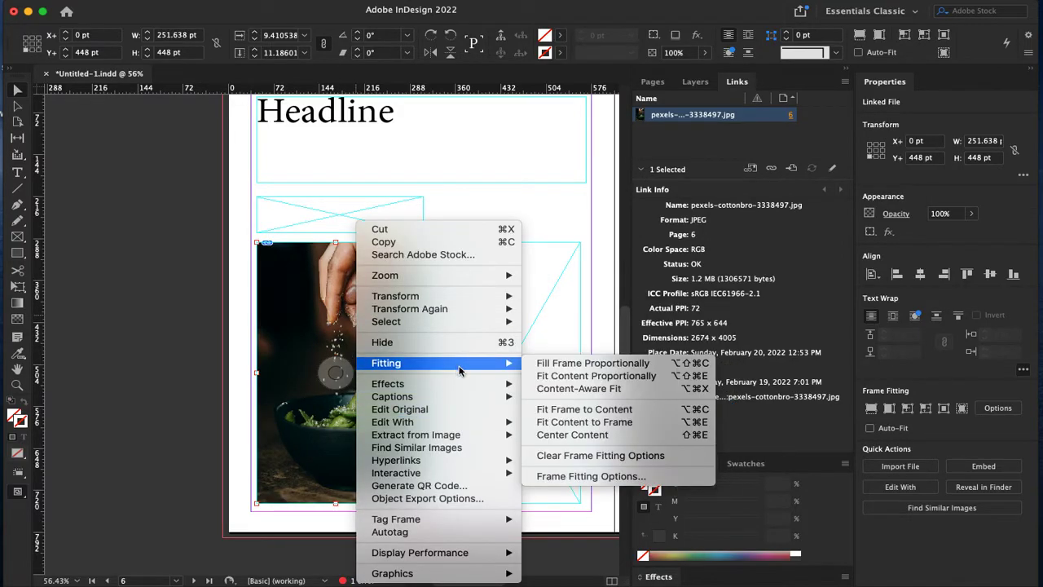
pyautogui.click(320, 340)
pyautogui.press('alt+shift+super+c')
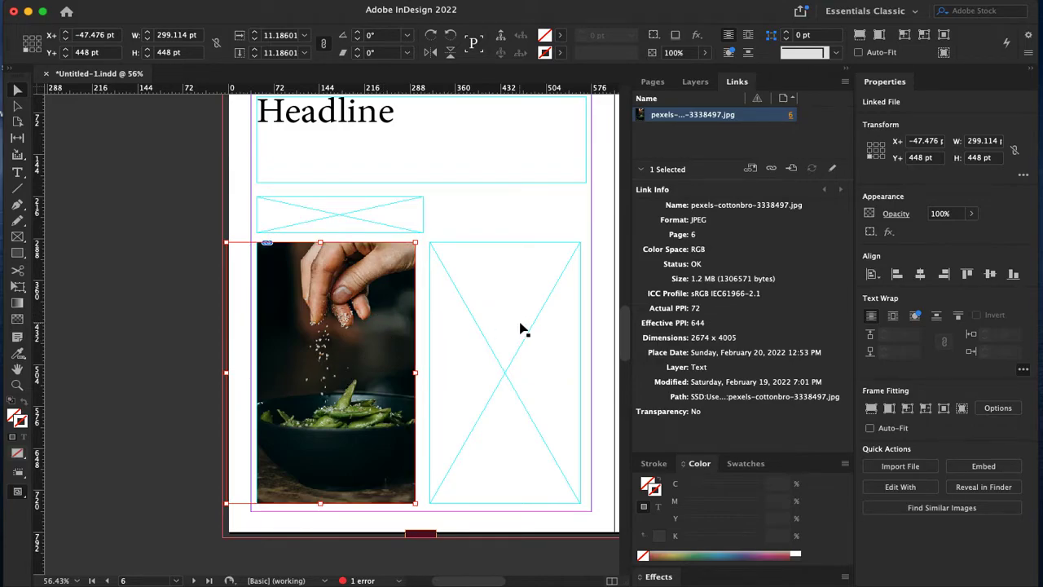
# Step: Drag page 9 in the Pages panel below spread 2-3, making the Headline page page 7
pyautogui.click(653, 83)
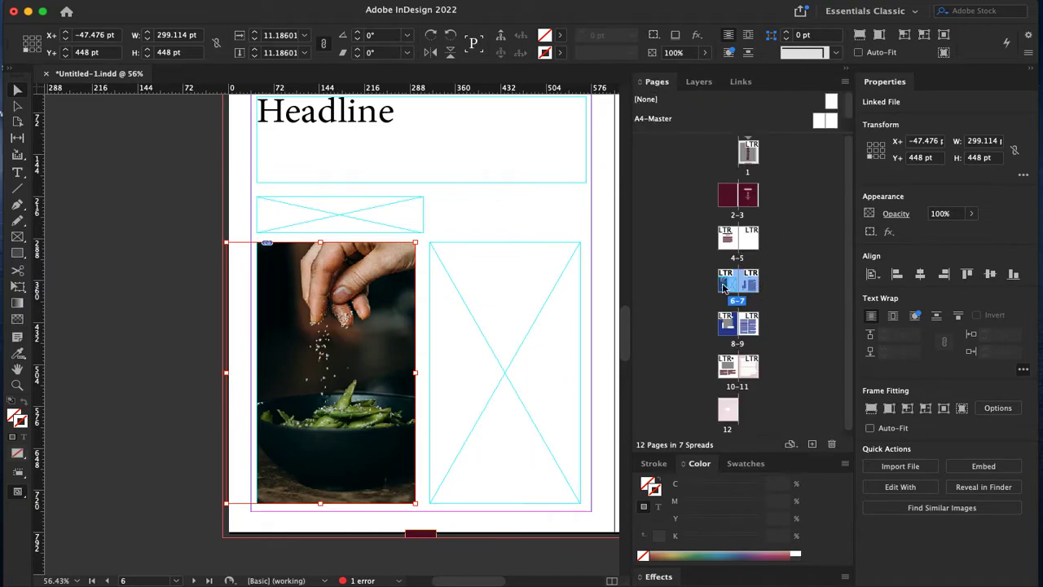
pyautogui.moveTo(748, 326); pyautogui.dragTo(750, 221)
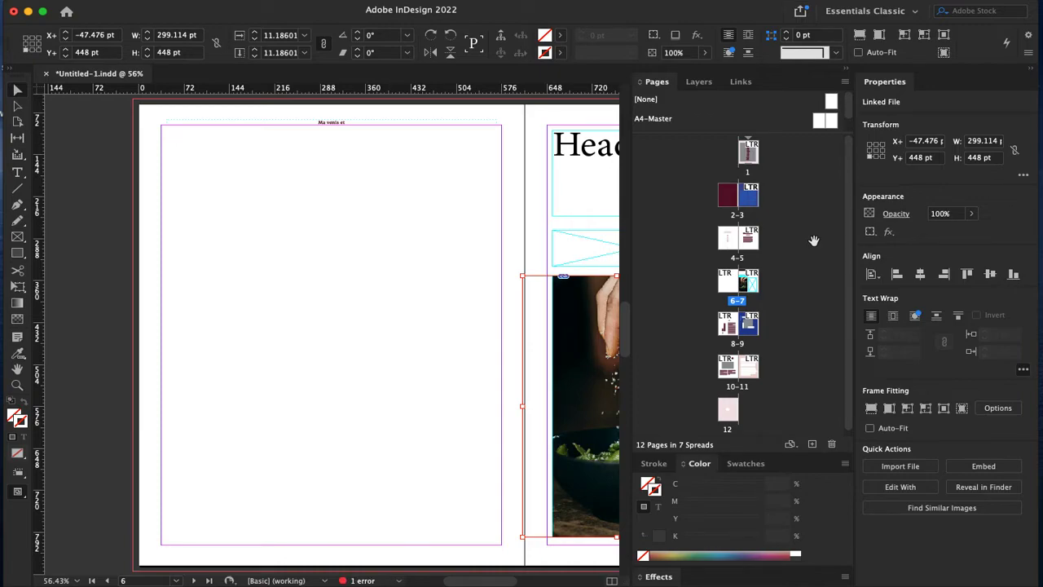
pyautogui.click(741, 82)
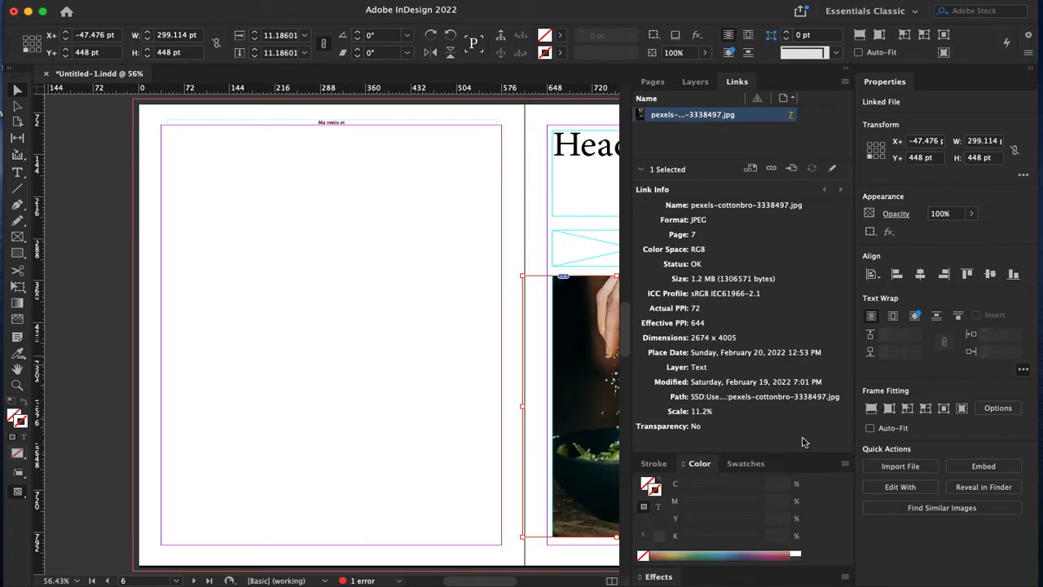
pyautogui.moveTo(400, 302); pyautogui.dragTo(178, 288)
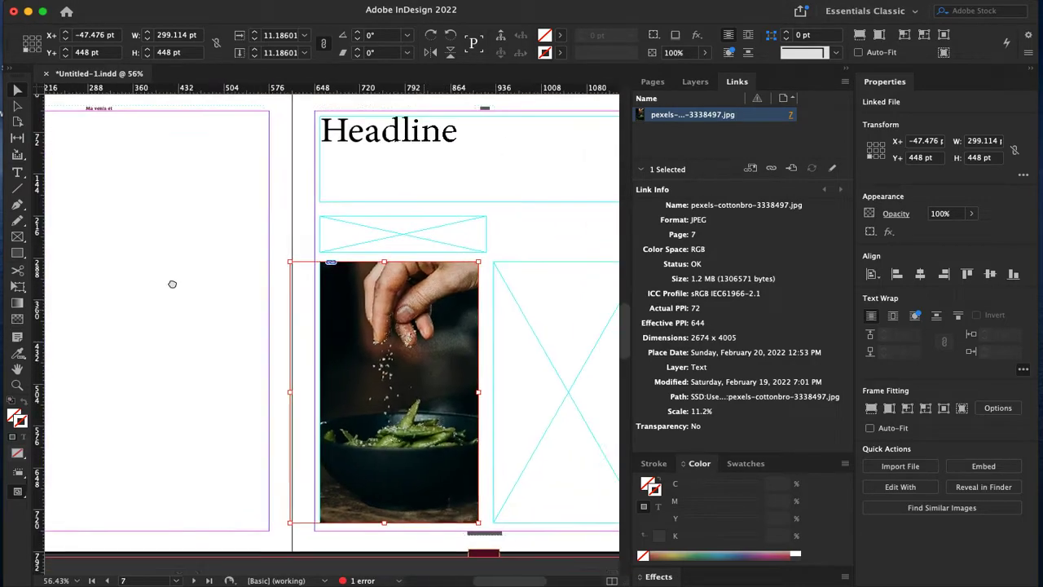